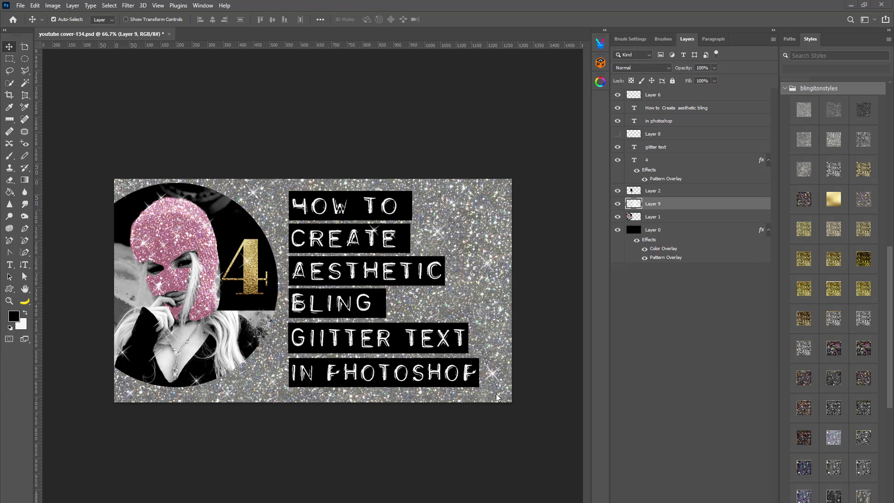
Create a new 1080 x 1080 pixel document with a black background and the Adobe RGB (1998) color profile
{"action": "left_click", "coordinate": [21, 7]}
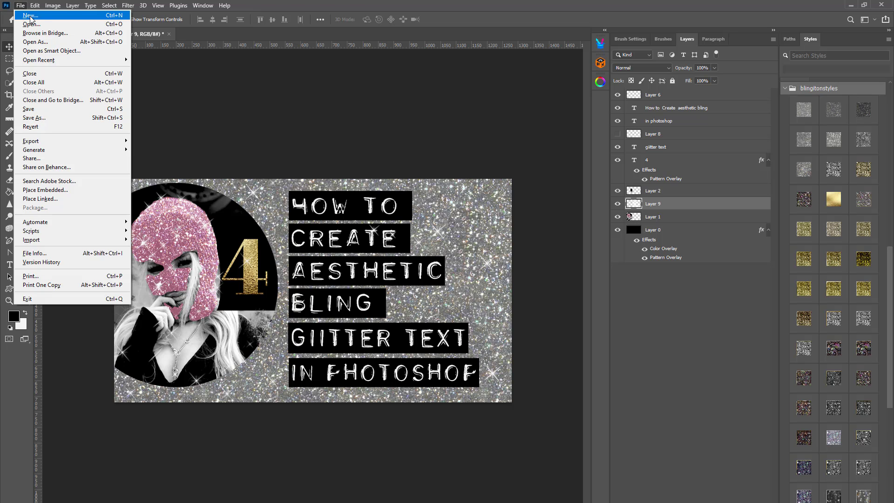
{"action": "left_click", "coordinate": [29, 16]}
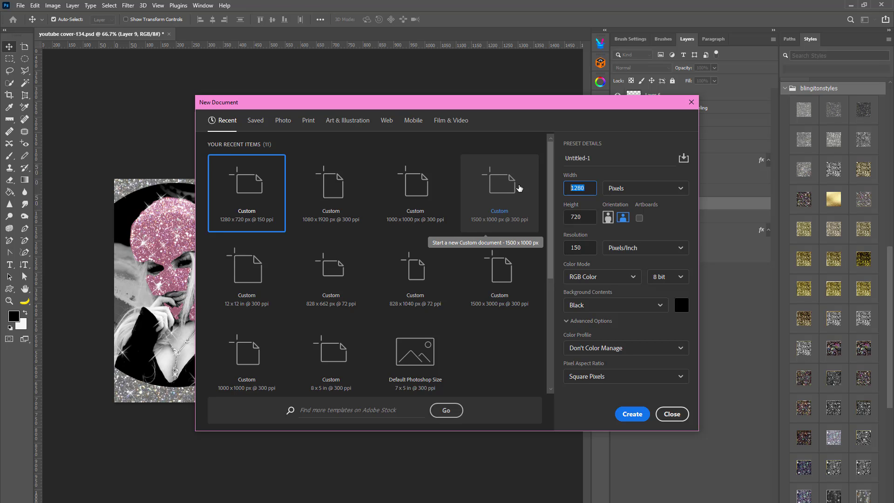
{"action": "type", "text": "1080"}
{"action": "left_click", "coordinate": [545, 227]}
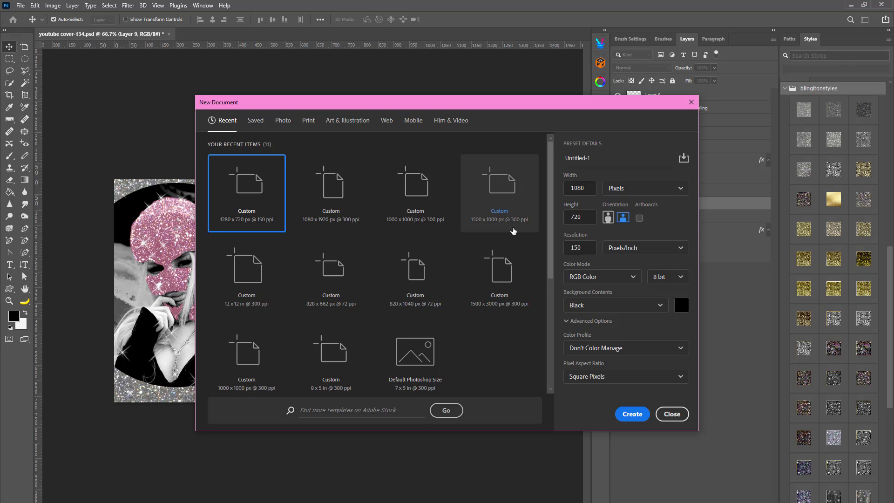
{"action": "key", "text": "Tab"}
{"action": "type", "text": "1080"}
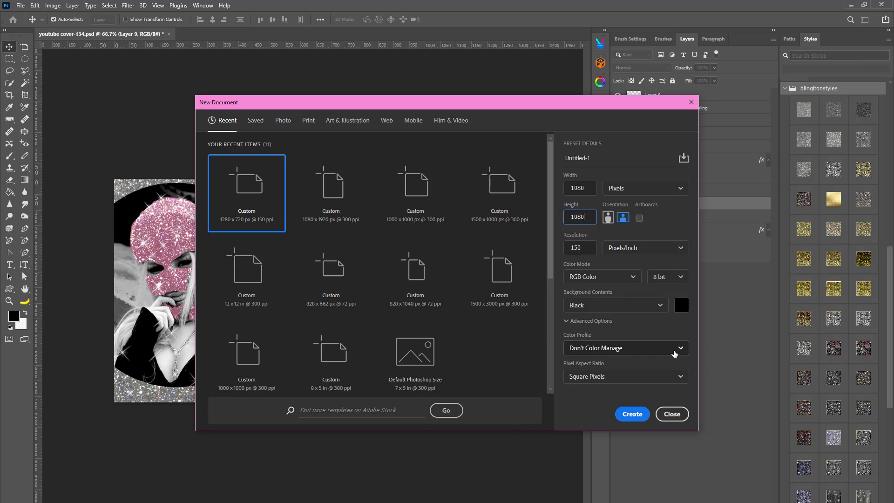
{"action": "left_click", "coordinate": [658, 353]}
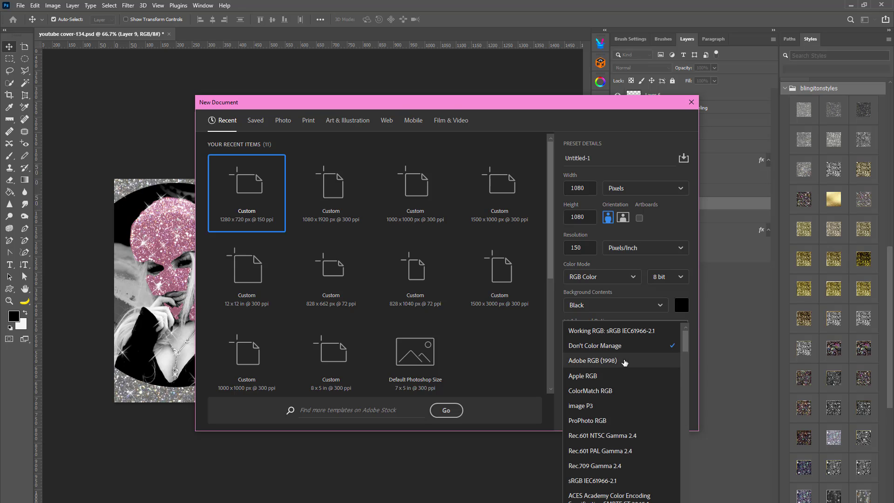
{"action": "left_click", "coordinate": [626, 360]}
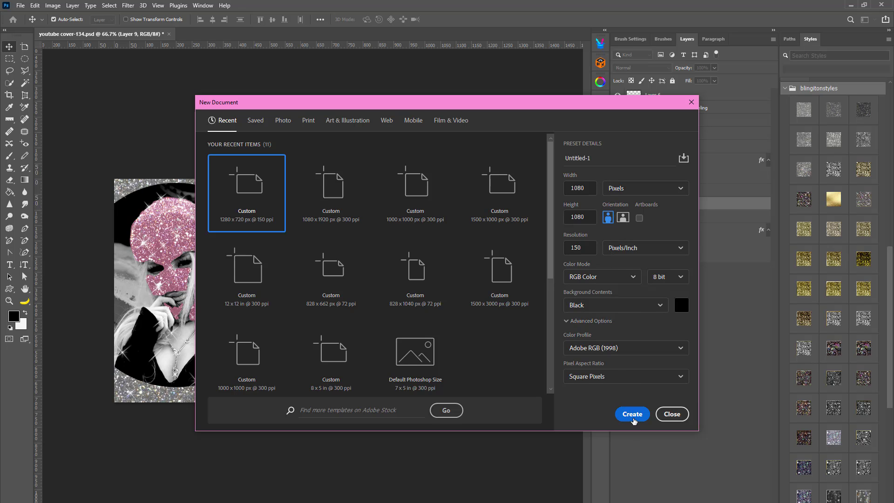
{"action": "left_click", "coordinate": [632, 415]}
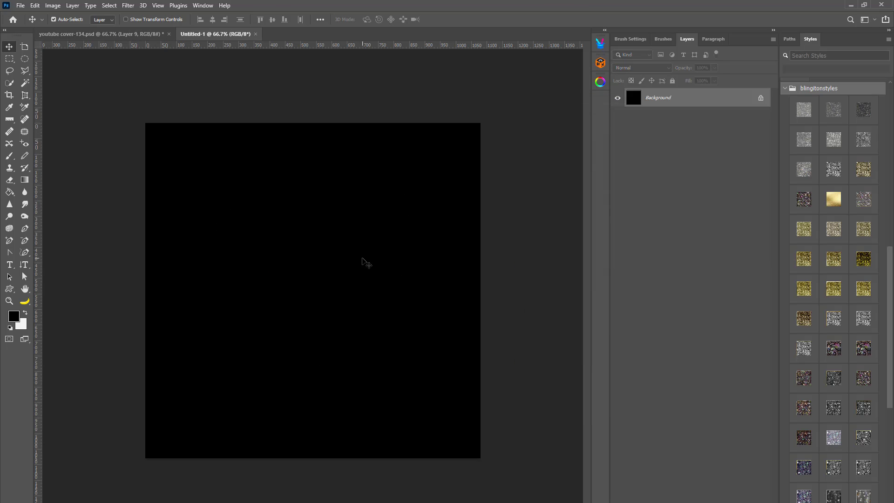
Unlock the Background layer so it becomes a regular layer
{"action": "left_click", "coordinate": [19, 8]}
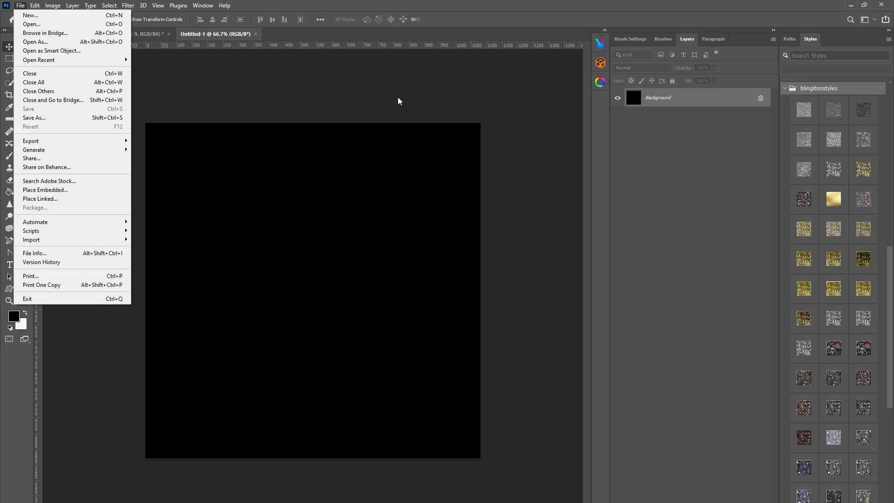
{"action": "left_click", "coordinate": [413, 91]}
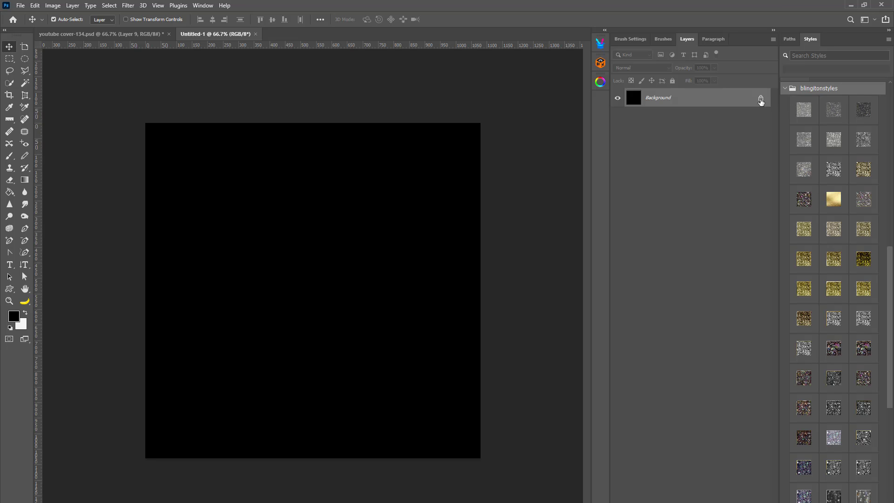
{"action": "left_click", "coordinate": [761, 99]}
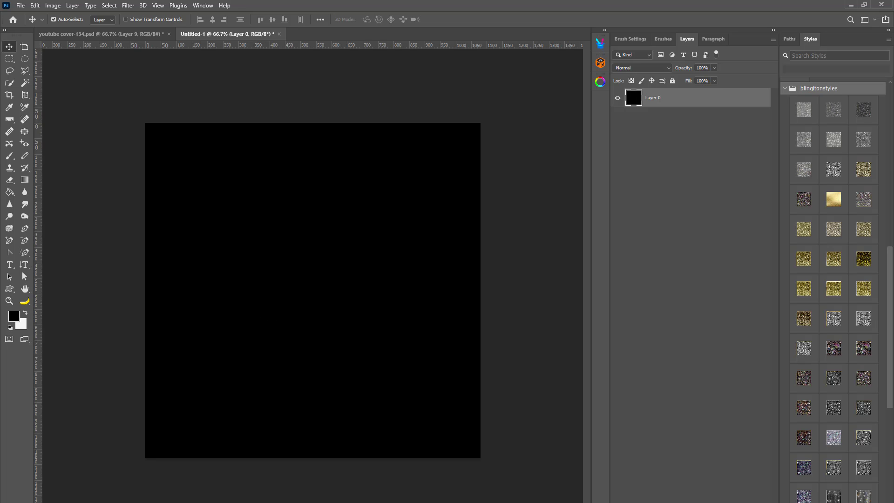
Undock the toolbar and the Styles panel and place them as floating panels beside the canvas
{"action": "left_click_drag", "start_coordinate": [9, 40], "coordinate": [101, 132]}
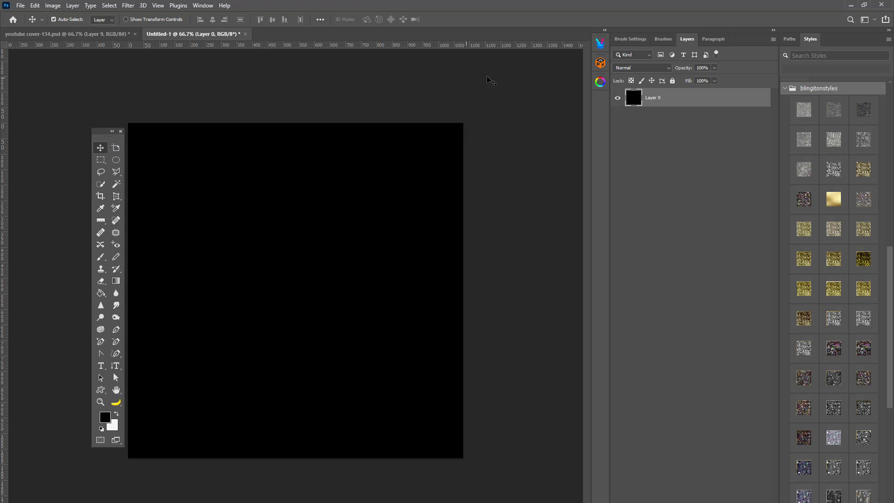
{"action": "mouse_move", "coordinate": [810, 88]}
{"action": "left_mouse_down"}
{"action": "mouse_move", "coordinate": [603, 96]}
{"action": "mouse_move", "coordinate": [824, 80]}
{"action": "mouse_move", "coordinate": [800, 96]}
{"action": "left_mouse_up"}
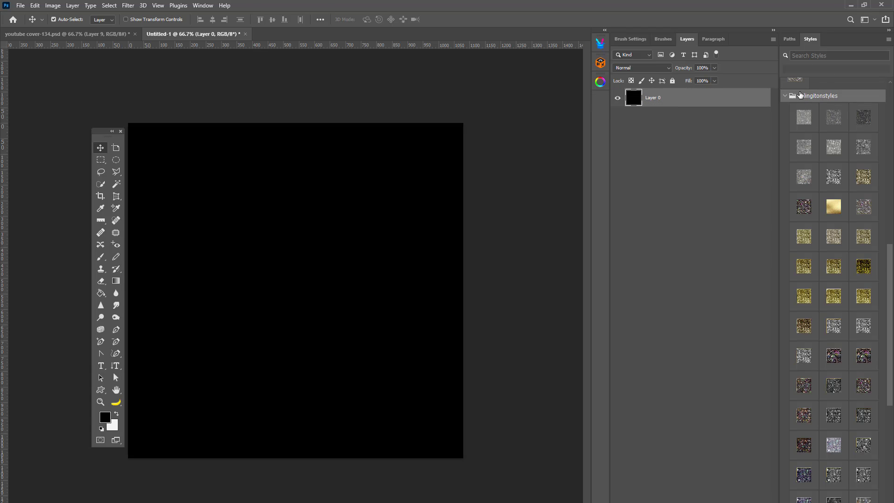
{"action": "left_click_drag", "start_coordinate": [809, 40], "coordinate": [497, 80]}
{"action": "left_click_drag", "start_coordinate": [637, 175], "coordinate": [637, 316]}
{"action": "mouse_move", "coordinate": [497, 67]}
{"action": "left_mouse_down"}
{"action": "mouse_move", "coordinate": [479, 72]}
{"action": "mouse_move", "coordinate": [488, 72]}
{"action": "left_mouse_up"}
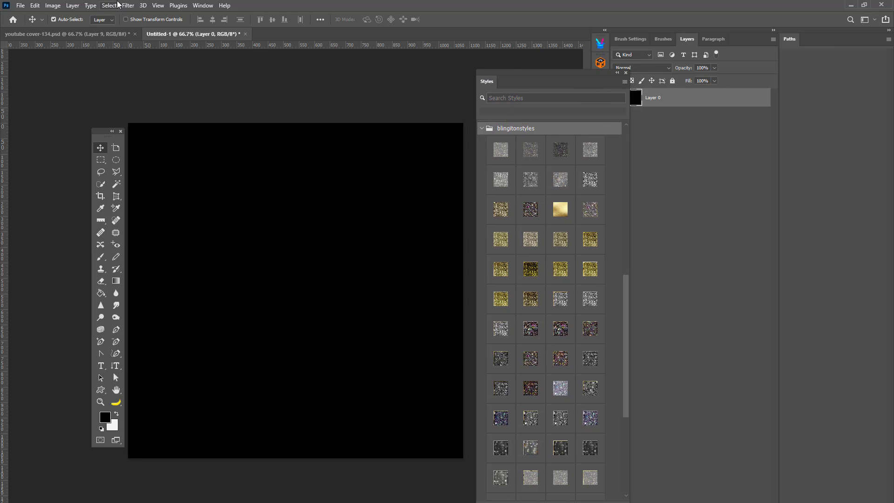
{"action": "left_click", "coordinate": [203, 6]}
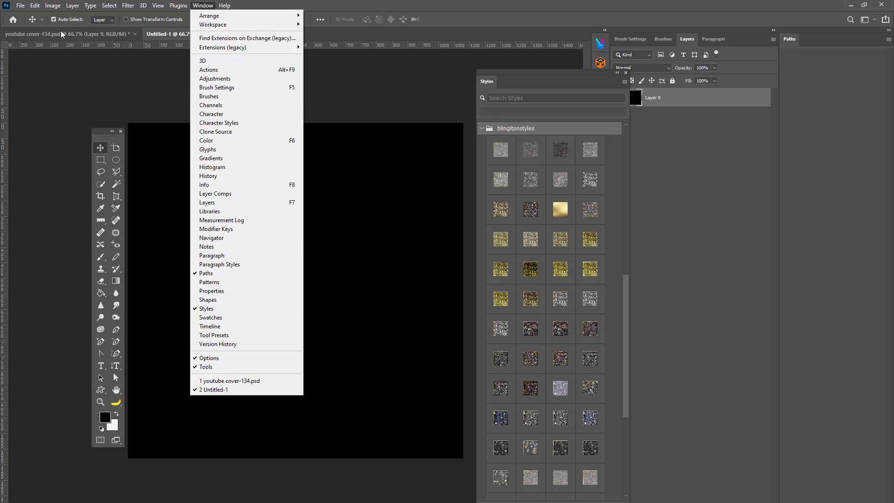
{"action": "left_click", "coordinate": [112, 90]}
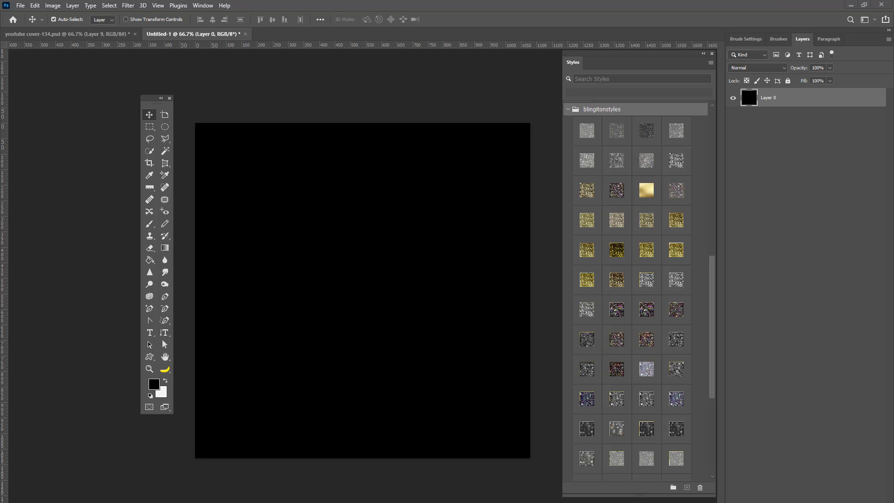
Swap the foreground color to white and view the glitter text example in newtextures.JPG before returning to the new document
{"action": "key", "text": "x"}
{"action": "left_click", "coordinate": [586, 131]}
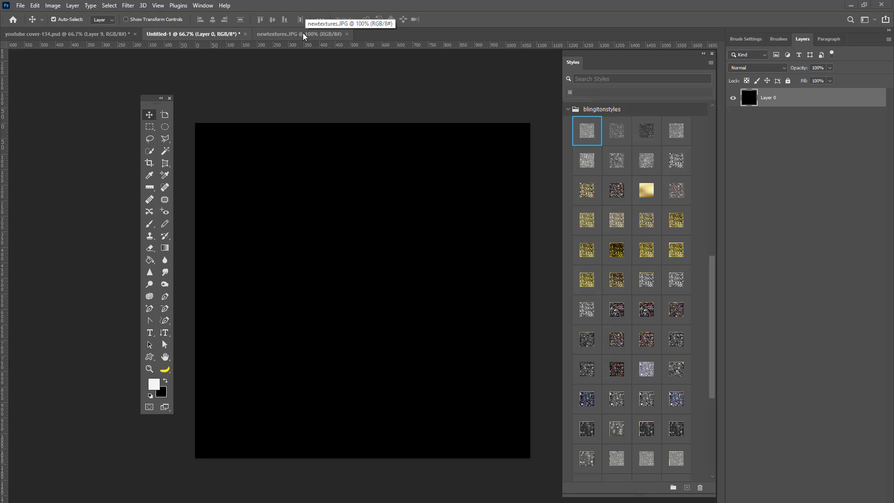
{"action": "left_click", "coordinate": [302, 33]}
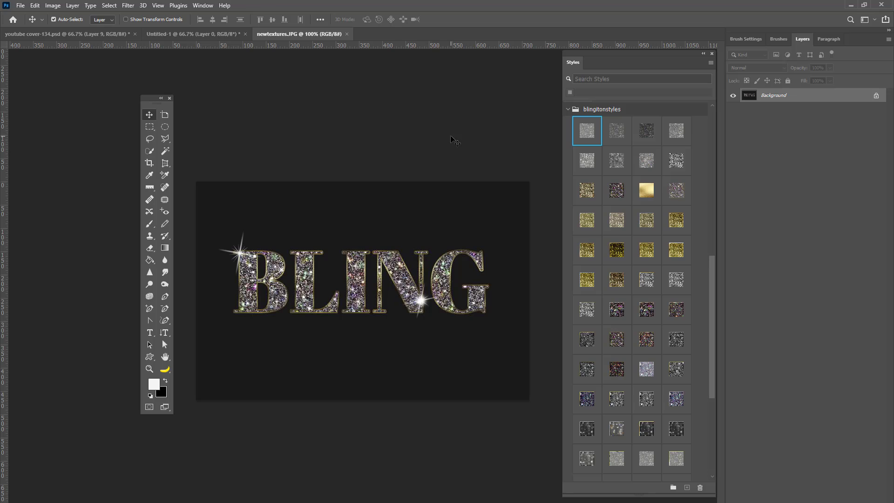
{"action": "left_click", "coordinate": [204, 35]}
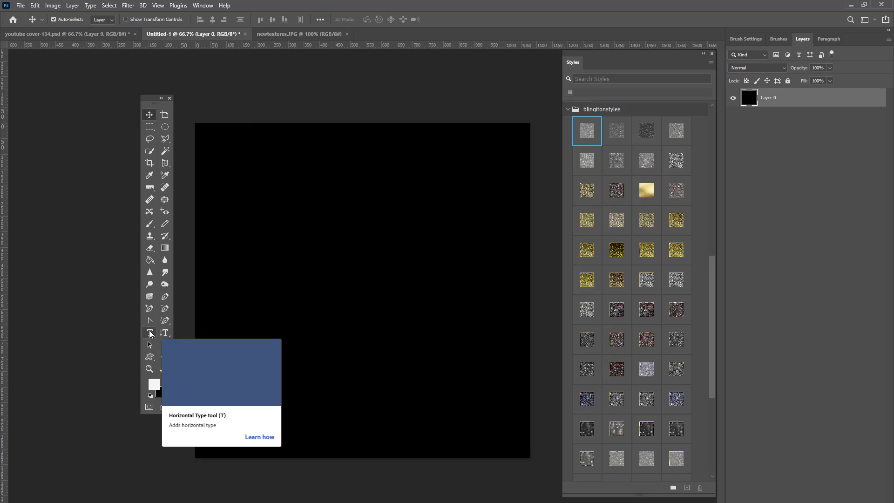
Add the white horizontal text "BLING" in Abril Fatface on the black canvas
{"action": "left_click", "coordinate": [150, 333]}
{"action": "left_click", "coordinate": [290, 253]}
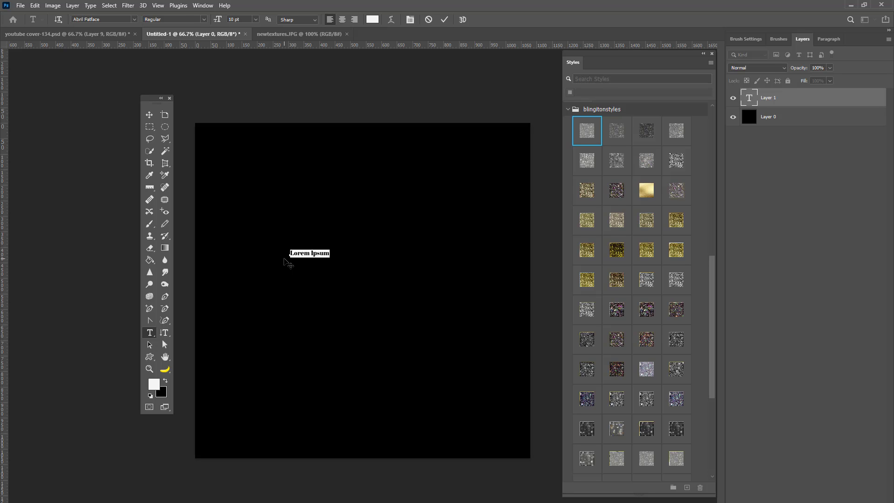
{"action": "type", "text": "BLING"}
{"action": "left_click", "coordinate": [149, 115]}
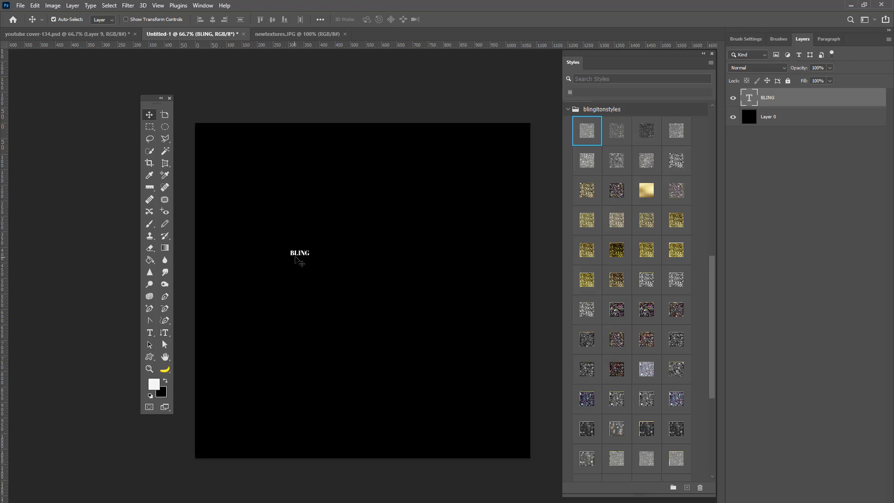
Scale the BLING text to about 1208% and center it horizontally in the upper half of the canvas
{"action": "key", "text": "ctrl+t"}
{"action": "left_click_drag", "start_coordinate": [443, 187], "coordinate": [536, 140]}
{"action": "left_click_drag", "start_coordinate": [466, 223], "coordinate": [422, 238]}
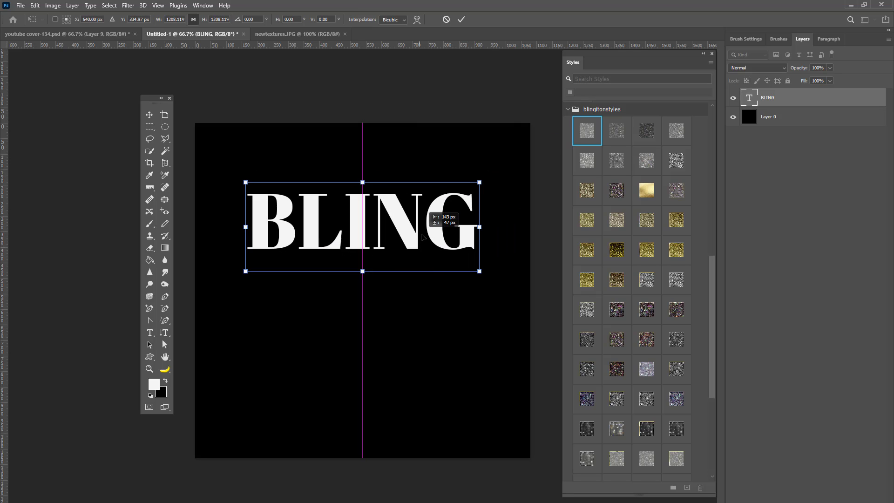
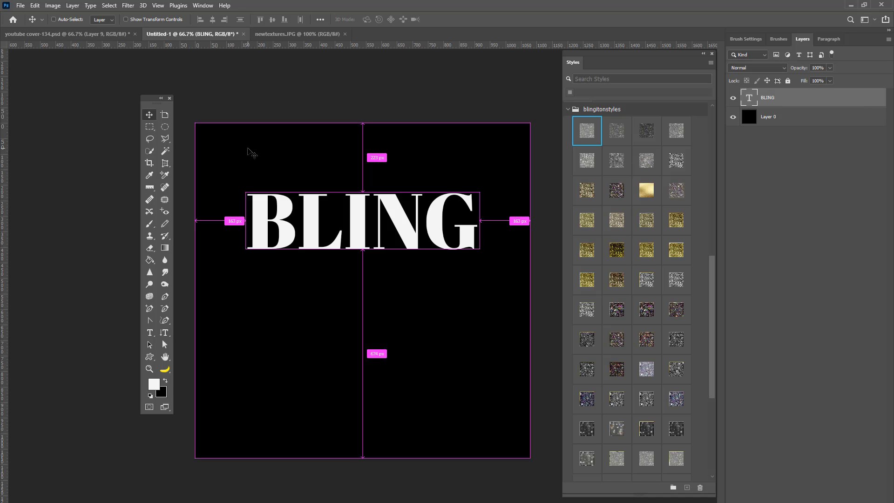
{"action": "key", "text": "ctrl+a"}
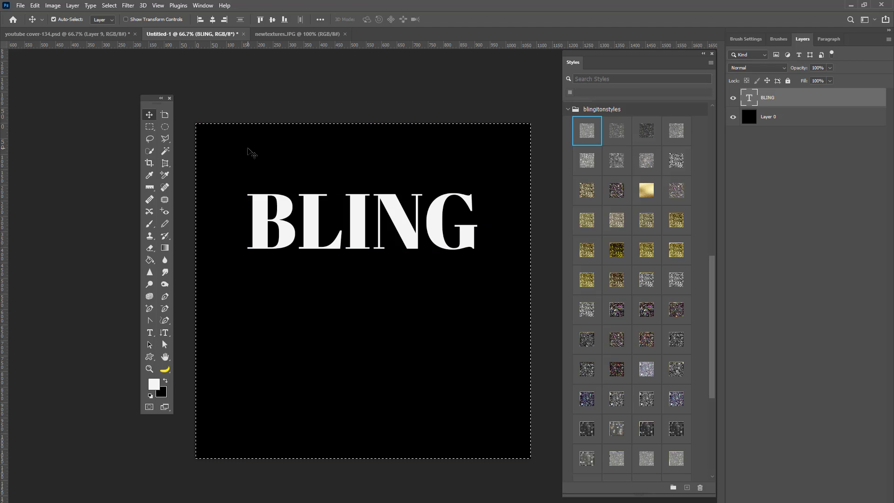
{"action": "left_click", "coordinate": [212, 21]}
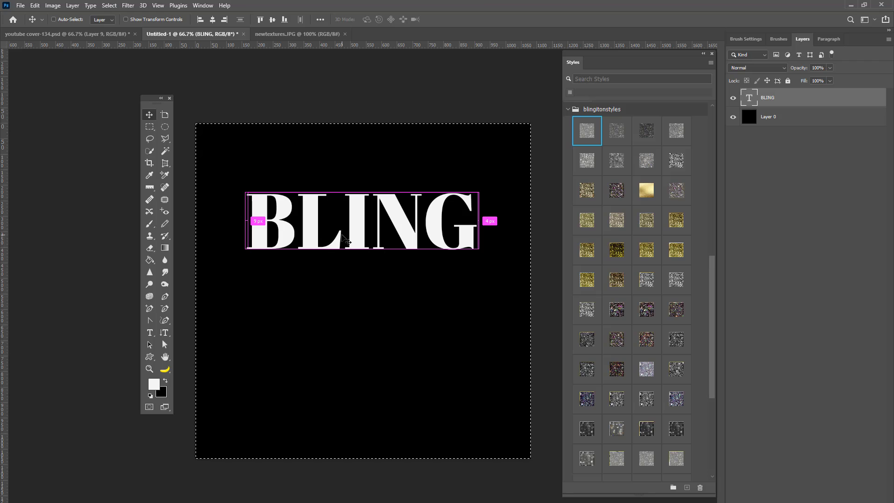
Duplicate the BLING text directly below the original and align the copy to the canvas's horizontal center
{"action": "key", "text": "ctrl"}
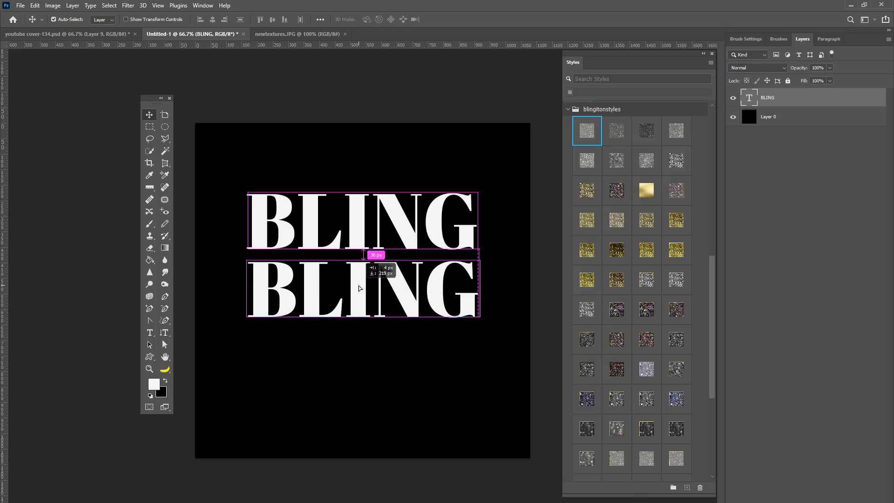
{"action": "left_click_drag", "start_coordinate": [359, 288], "coordinate": [359, 288]}
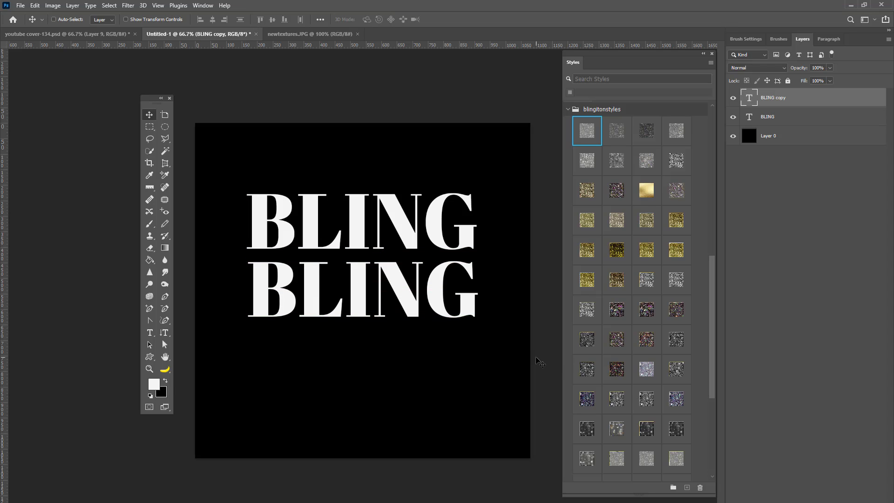
{"action": "key", "text": "ctrl+a"}
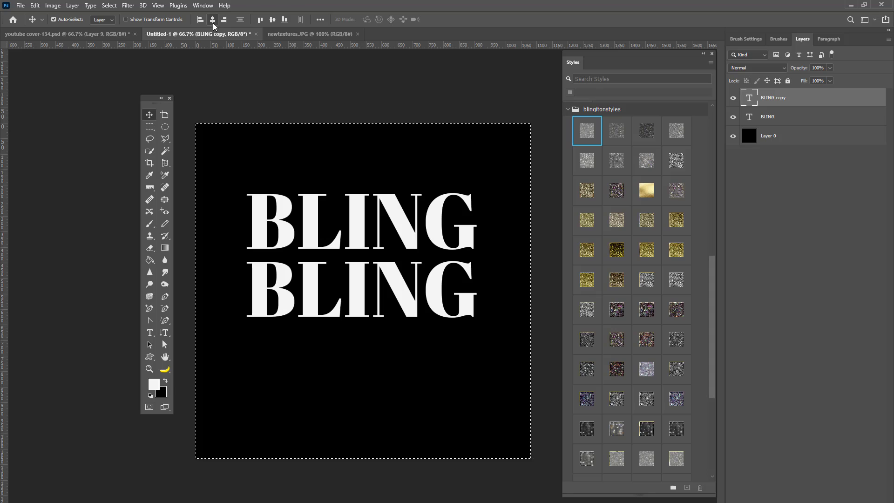
{"action": "left_click", "coordinate": [212, 20]}
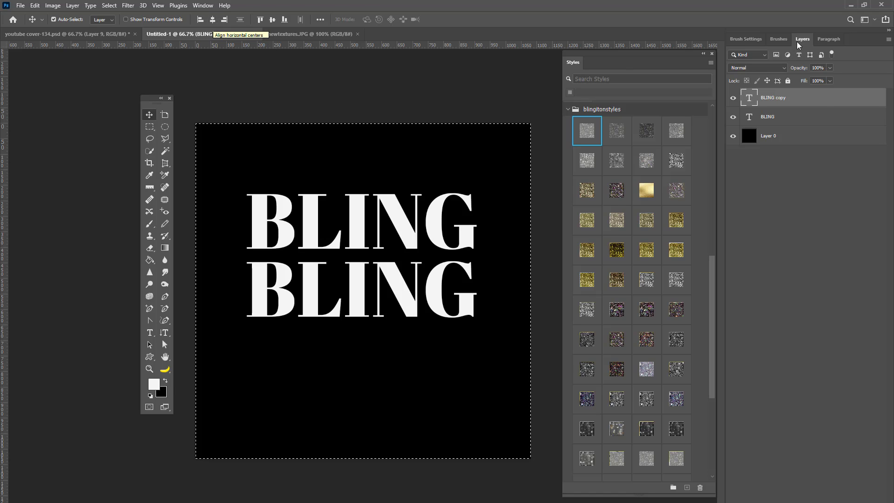
Convert both BLING text layers into one smart object and center it vertically on the canvas
{"action": "left_click", "coordinate": [773, 120], "text": "ctrl"}
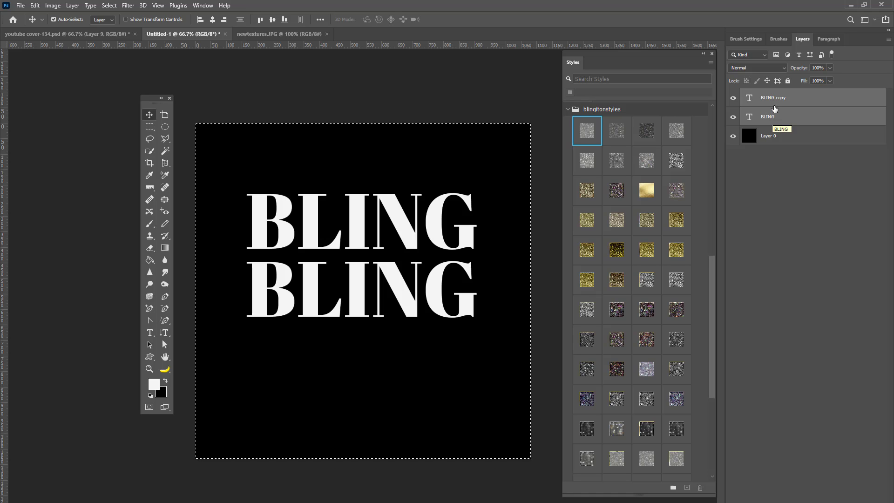
{"action": "right_click", "coordinate": [773, 107]}
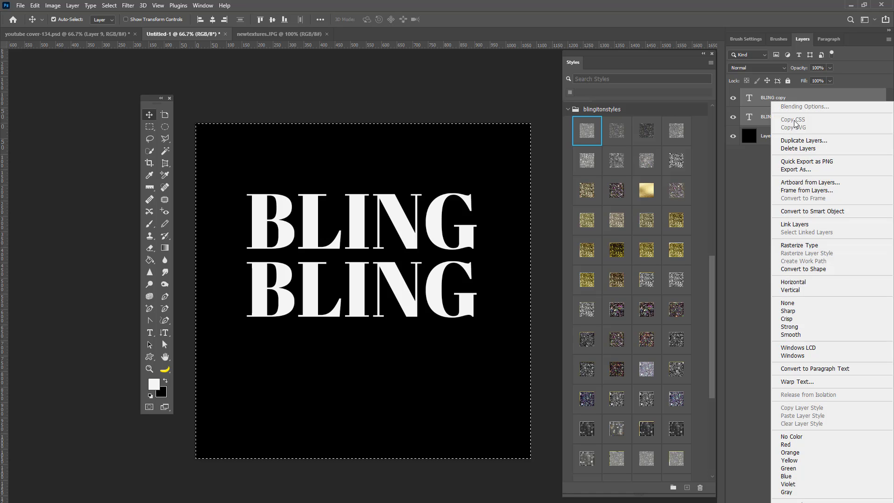
{"action": "left_click", "coordinate": [812, 210]}
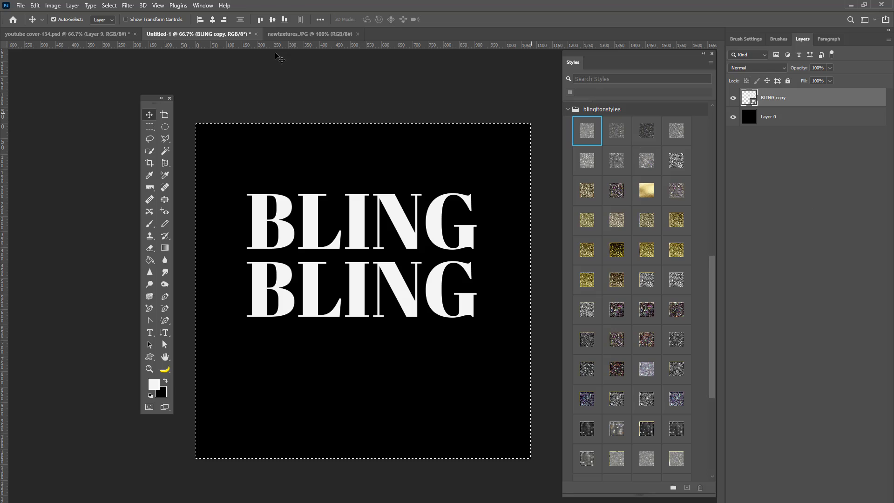
{"action": "left_click", "coordinate": [272, 20]}
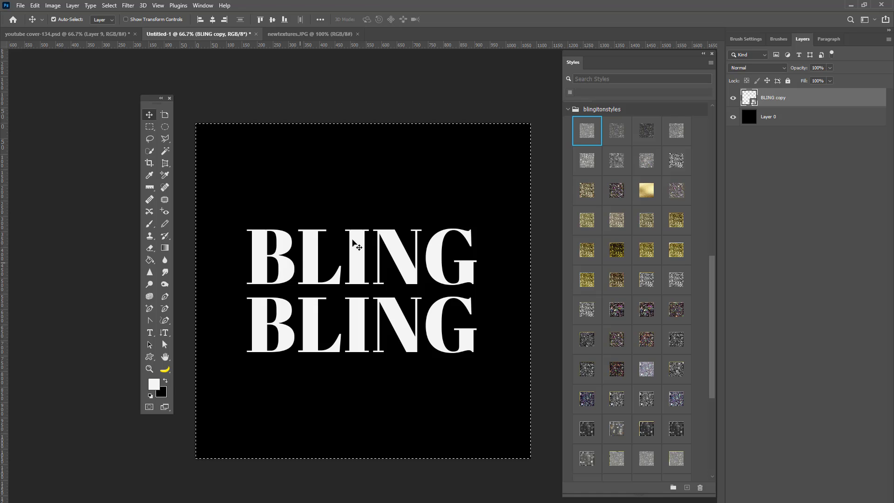
Convert the BLING smart object back to layers and ungroup the two text layers
{"action": "right_click", "coordinate": [795, 97]}
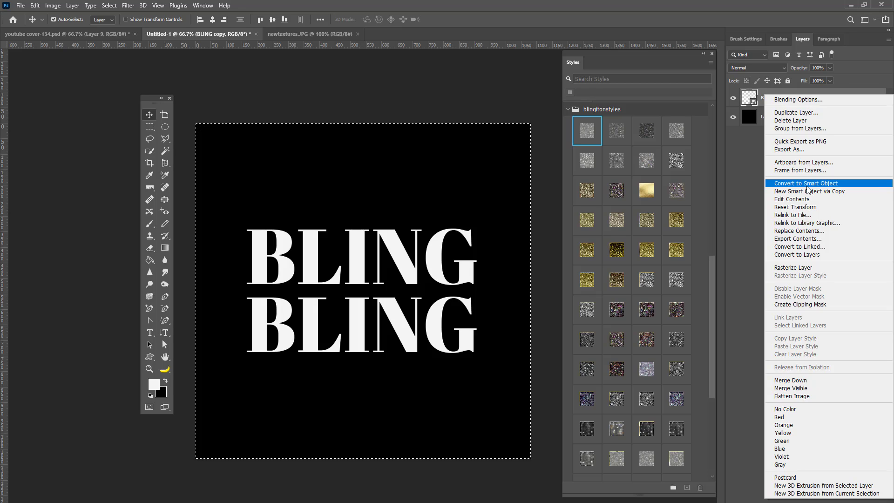
{"action": "left_click", "coordinate": [761, 96]}
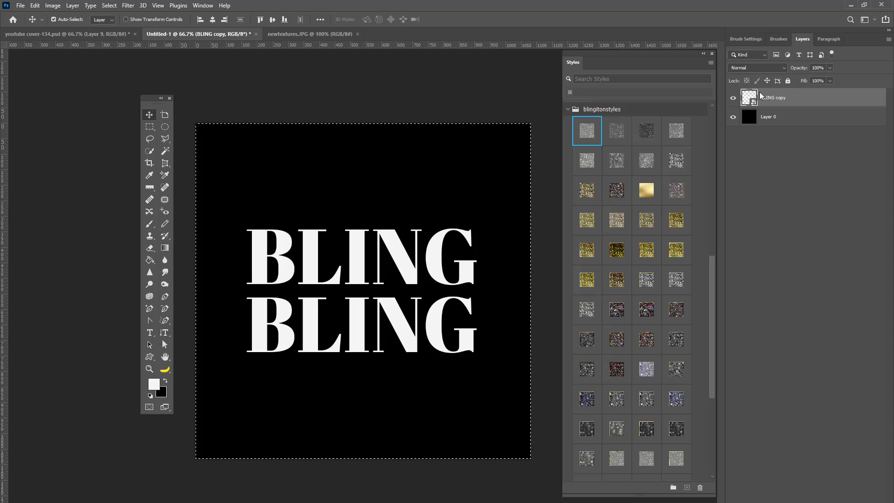
{"action": "right_click", "coordinate": [784, 97]}
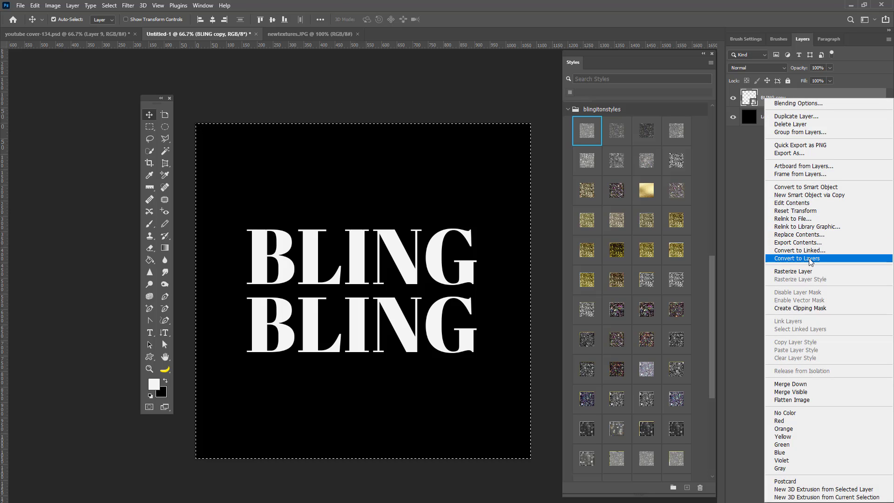
{"action": "key", "text": "Escape"}
{"action": "right_click", "coordinate": [773, 93]}
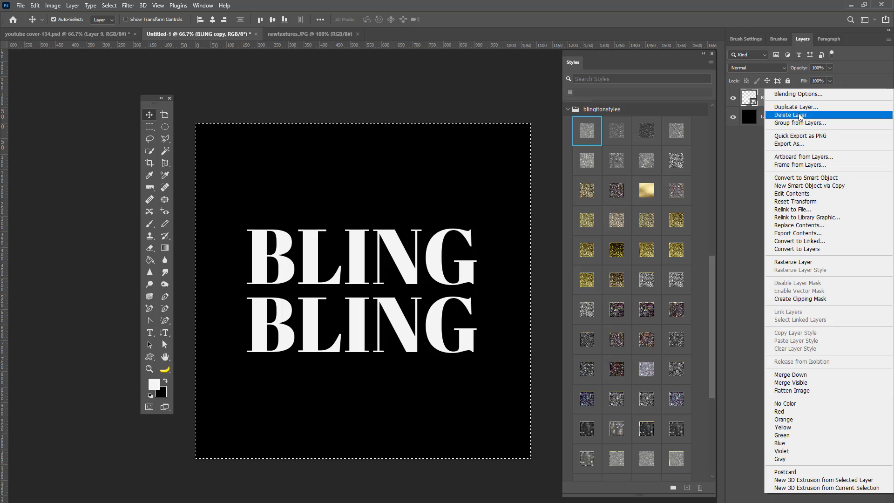
{"action": "left_click", "coordinate": [808, 251]}
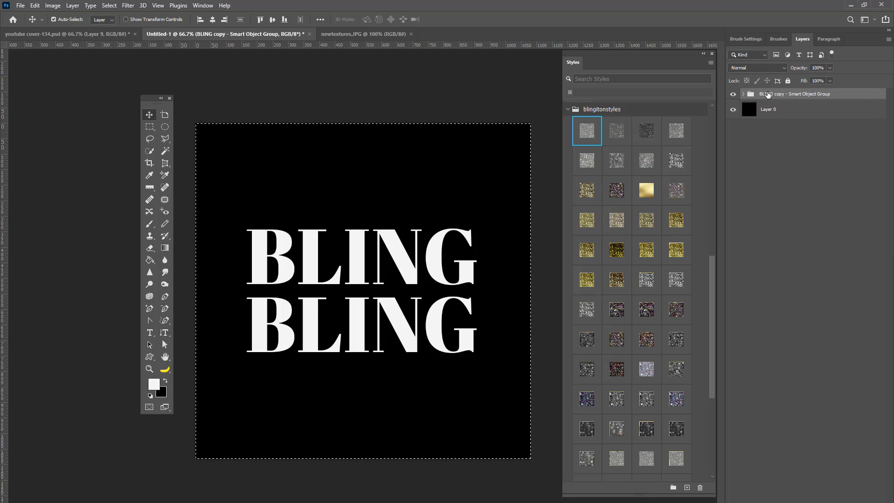
{"action": "right_click", "coordinate": [768, 95]}
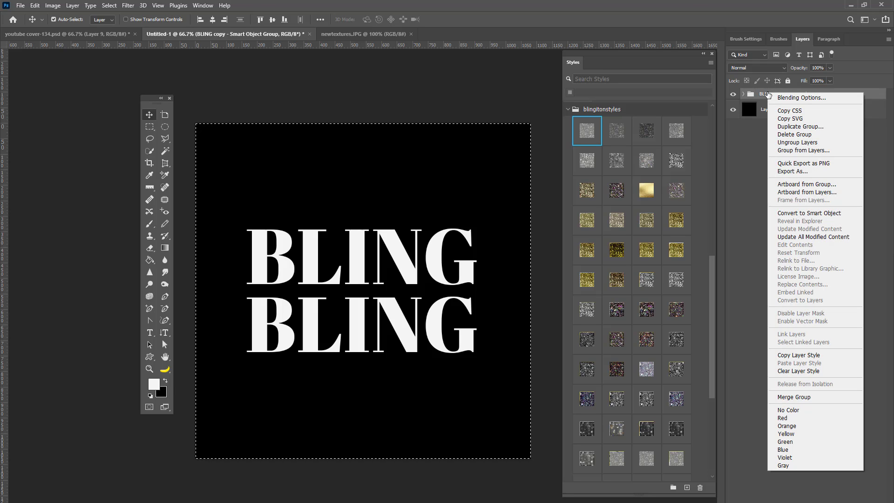
{"action": "left_click", "coordinate": [796, 142]}
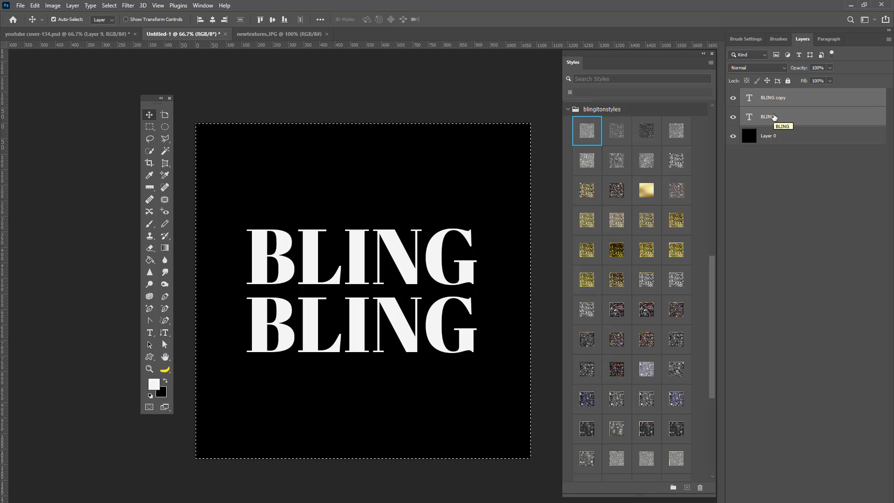
Check the newtextures.JPG reference and apply the multicolored glitter style with a gold outline from blingitonstyles to the upper BLING text
{"action": "left_click", "coordinate": [775, 116]}
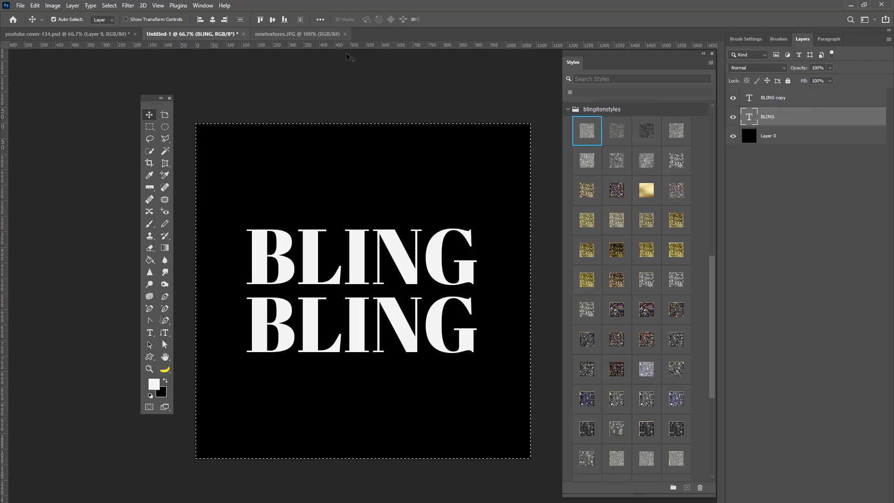
{"action": "left_click", "coordinate": [310, 36]}
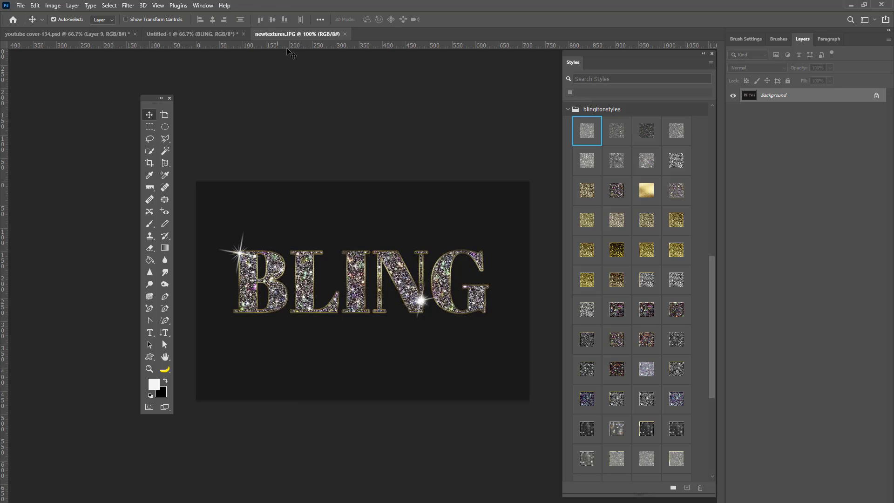
{"action": "left_click", "coordinate": [171, 34]}
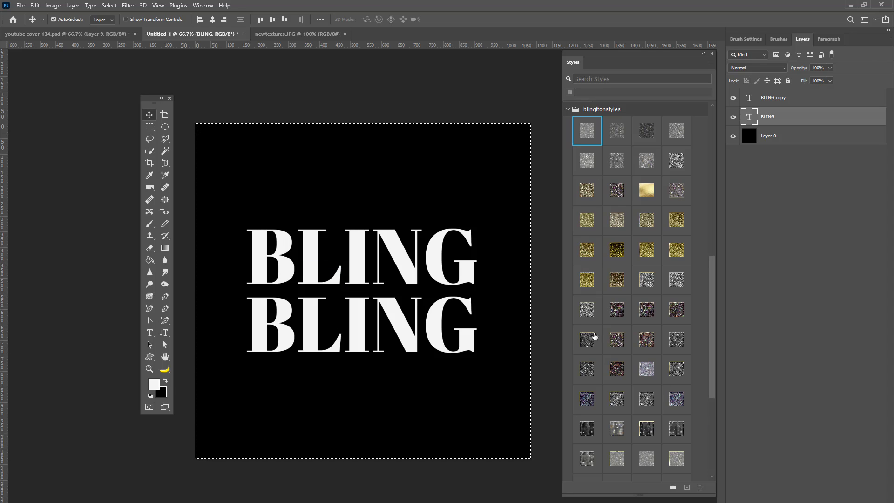
{"action": "left_click", "coordinate": [614, 311]}
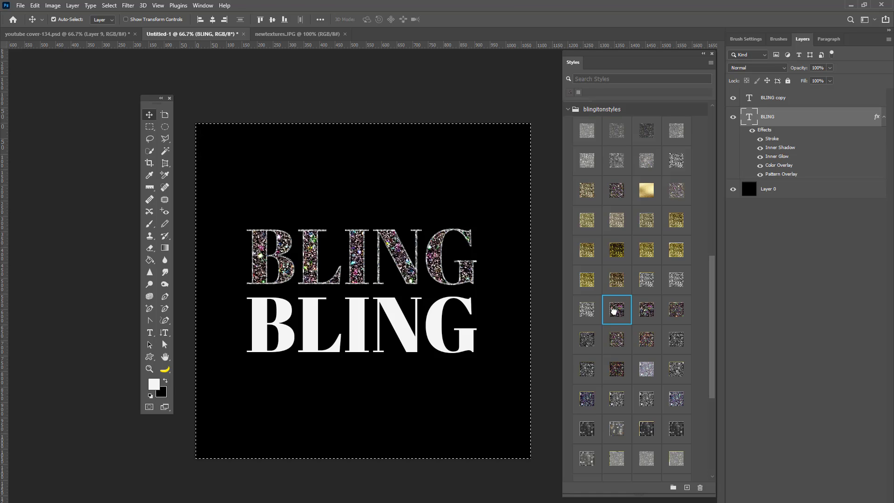
{"action": "left_click", "coordinate": [645, 314]}
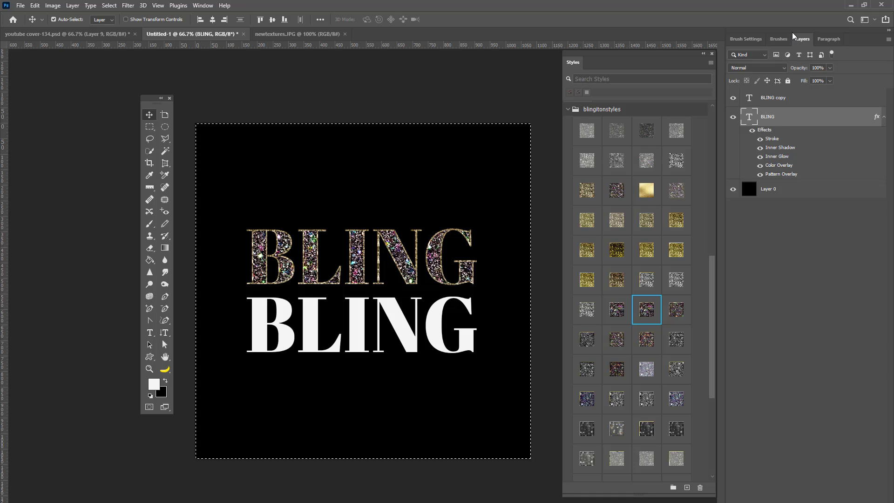
Set the Pattern Overlay scale of the upper BLING text to 50%
{"action": "left_click_drag", "start_coordinate": [803, 39], "coordinate": [537, 71]}
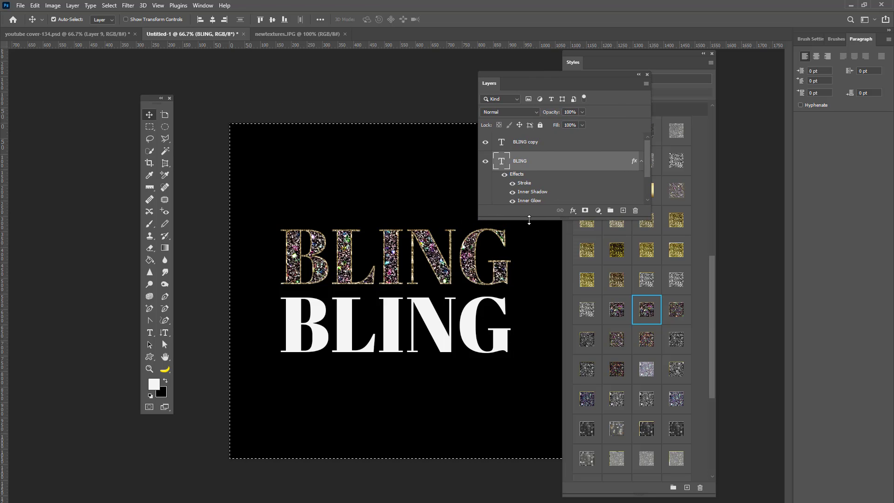
{"action": "left_click", "coordinate": [573, 211]}
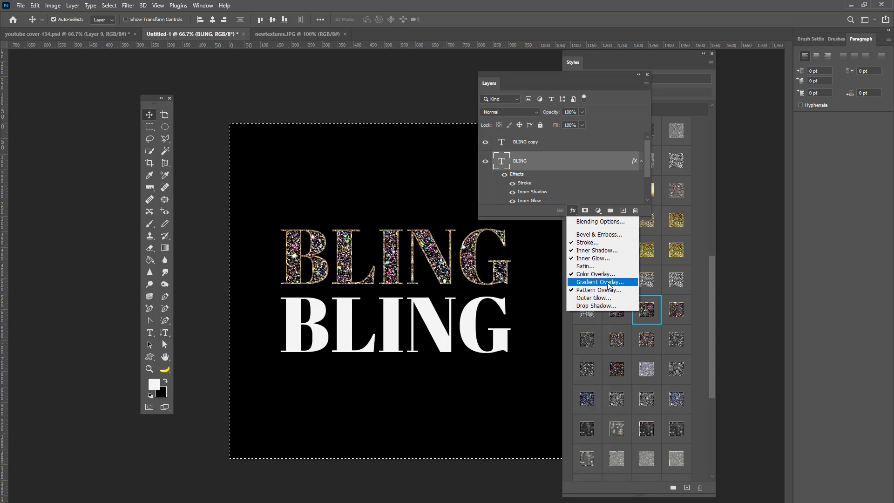
{"action": "left_click", "coordinate": [600, 291]}
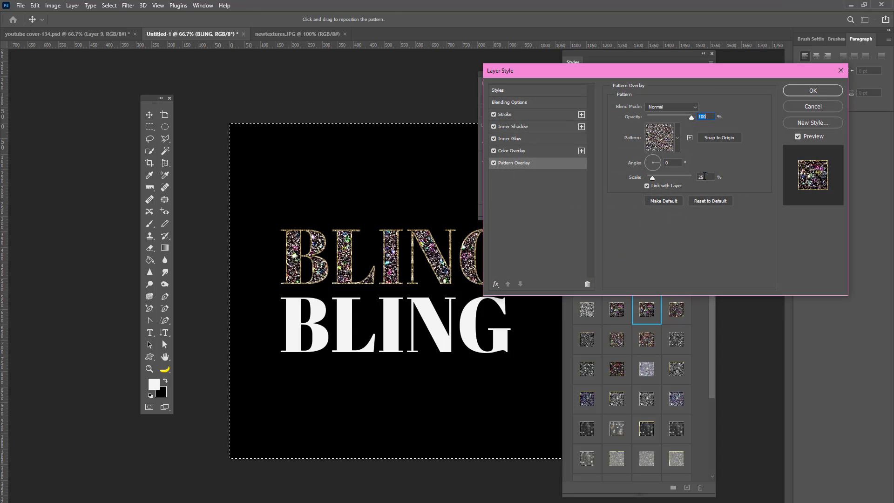
{"action": "left_click", "coordinate": [703, 177]}
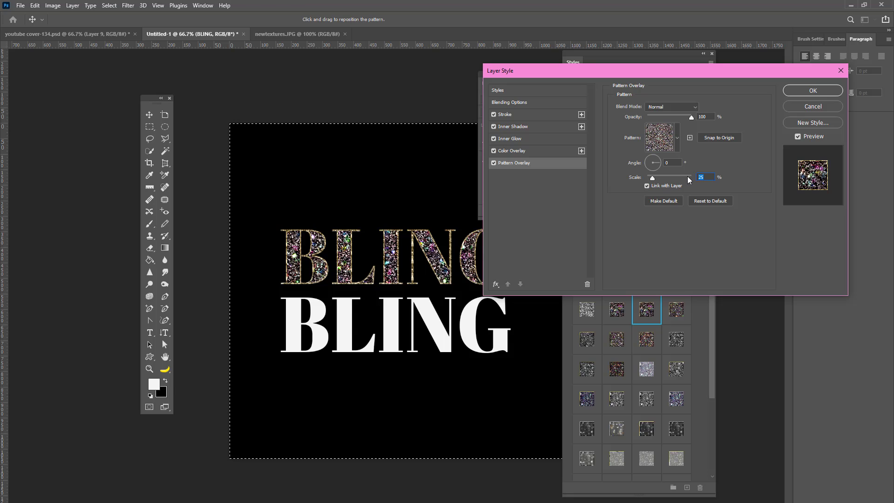
{"action": "type", "text": "50"}
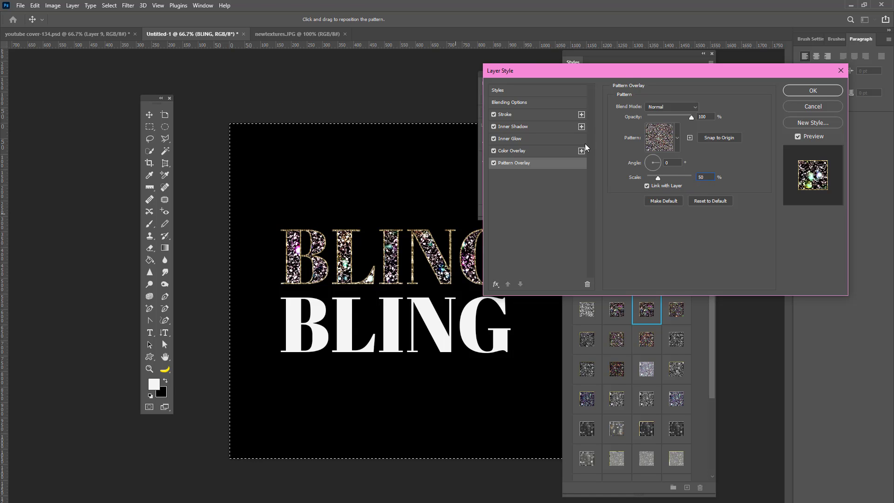
{"action": "left_click_drag", "start_coordinate": [630, 72], "coordinate": [711, 76]}
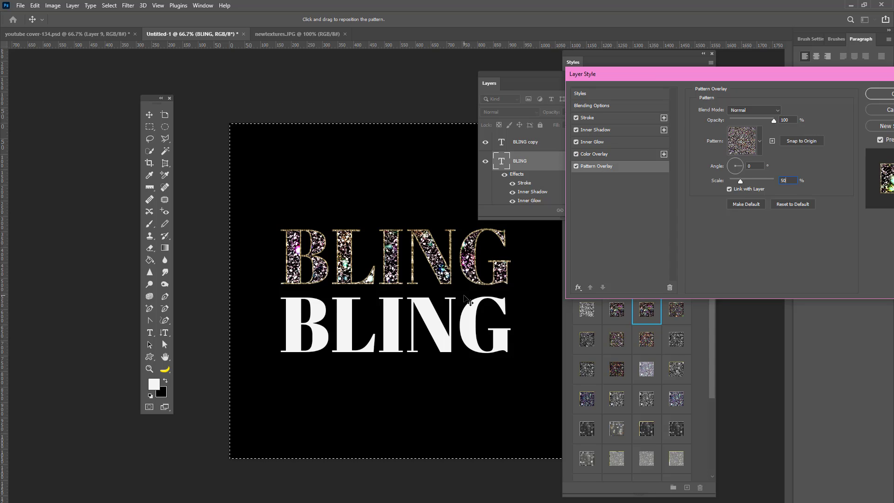
Set the upper BLING text's stroke size to 5 px, compare the Outside and Center positions, and apply it as Inside
{"action": "left_click", "coordinate": [614, 118]}
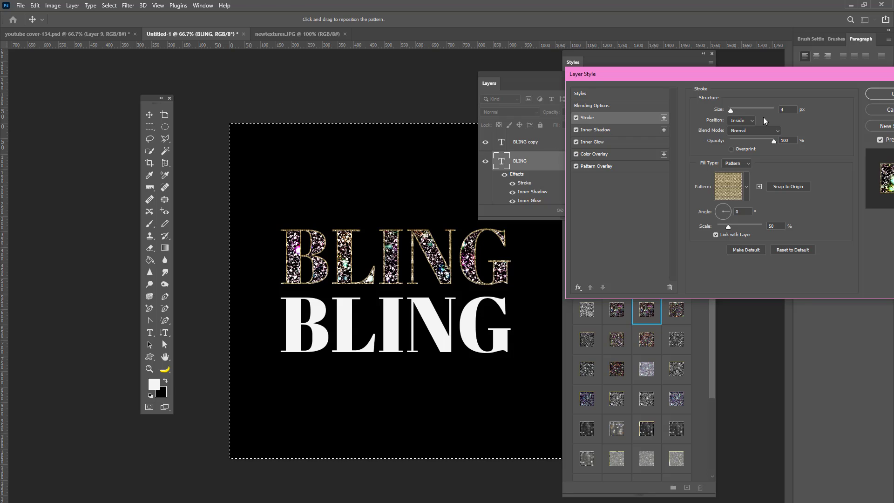
{"action": "left_click_drag", "start_coordinate": [733, 110], "coordinate": [731, 111]}
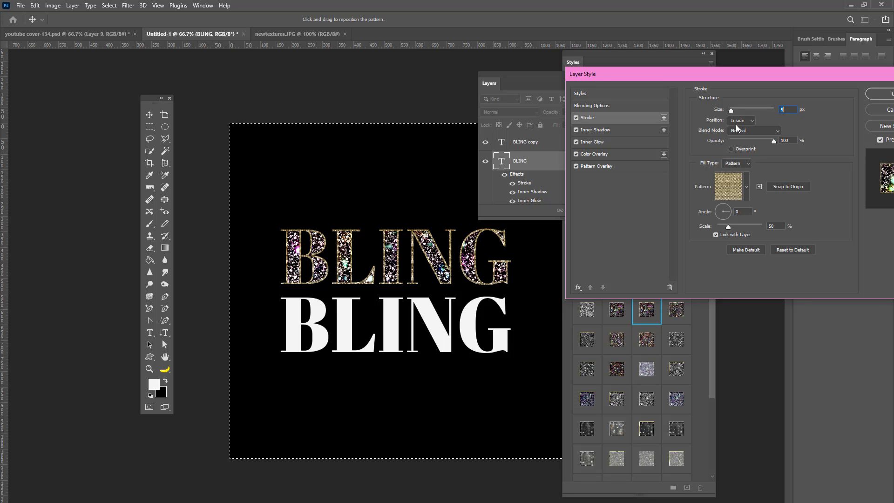
{"action": "left_click", "coordinate": [744, 122]}
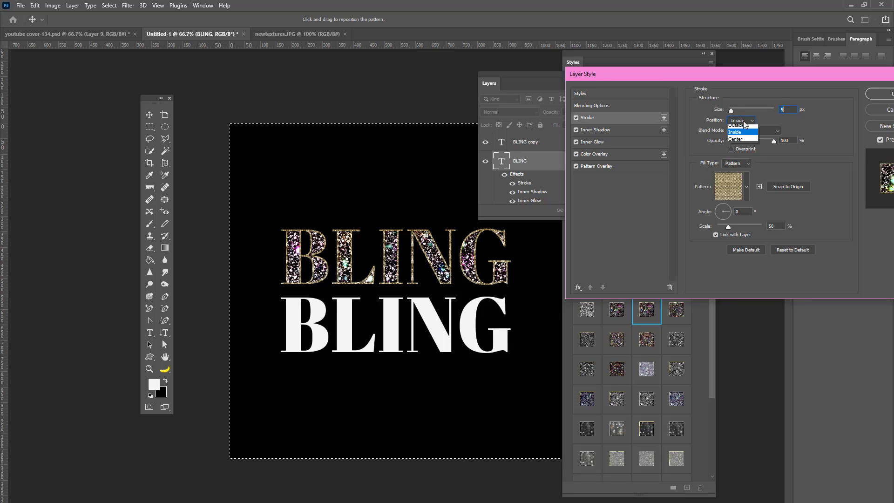
{"action": "left_click", "coordinate": [739, 126]}
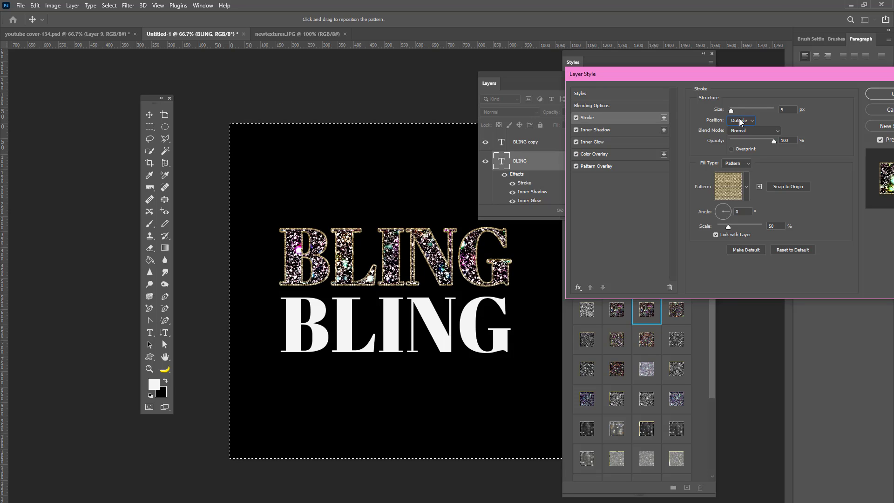
{"action": "left_click", "coordinate": [740, 121]}
{"action": "left_click", "coordinate": [733, 142]}
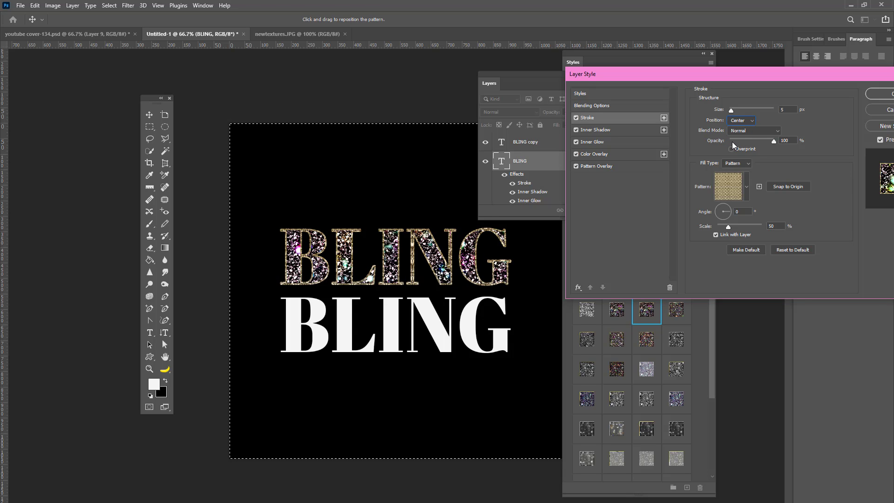
{"action": "left_click", "coordinate": [741, 122]}
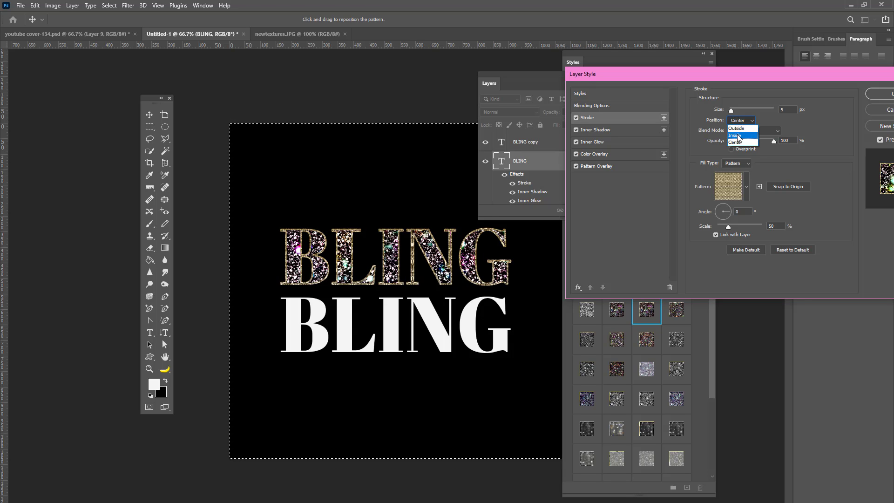
{"action": "left_click", "coordinate": [736, 135]}
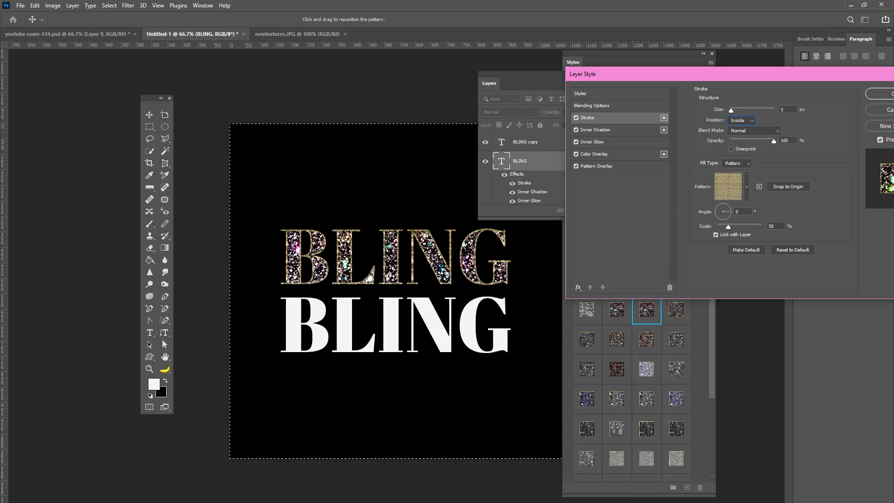
{"action": "left_click", "coordinate": [880, 95]}
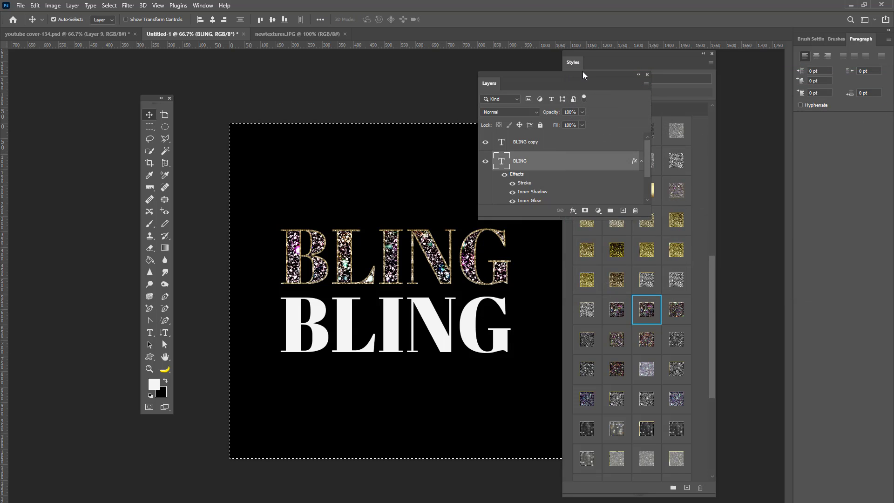
Activate the Brush tool and add a new empty layer directly above the glitter-styled BLING layer
{"action": "left_click_drag", "start_coordinate": [582, 75], "coordinate": [829, 72]}
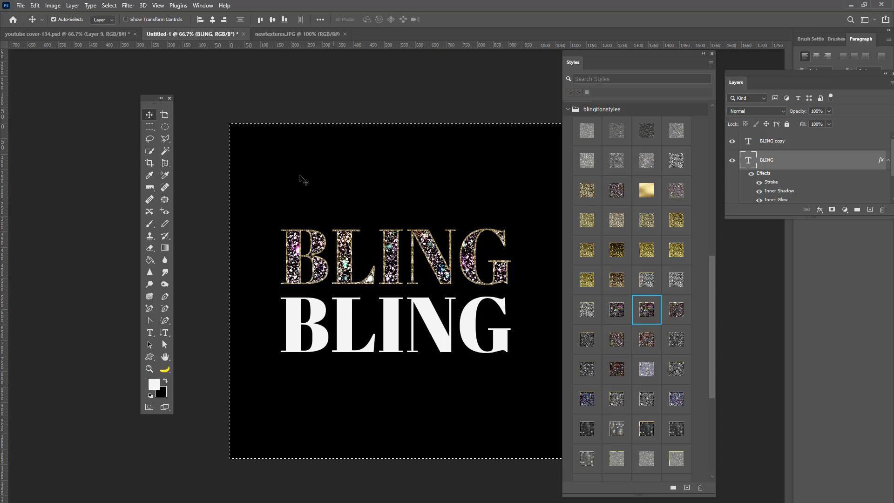
{"action": "left_click", "coordinate": [297, 34]}
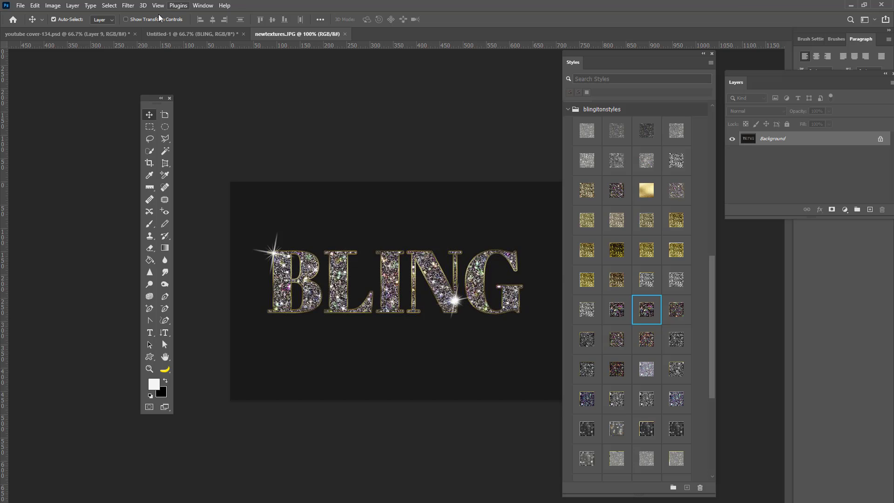
{"action": "left_click", "coordinate": [180, 34]}
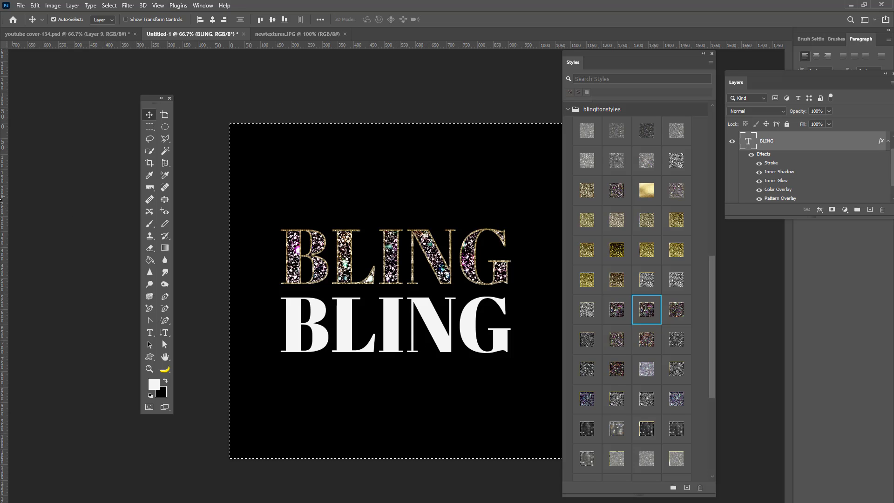
{"action": "left_click", "coordinate": [149, 225]}
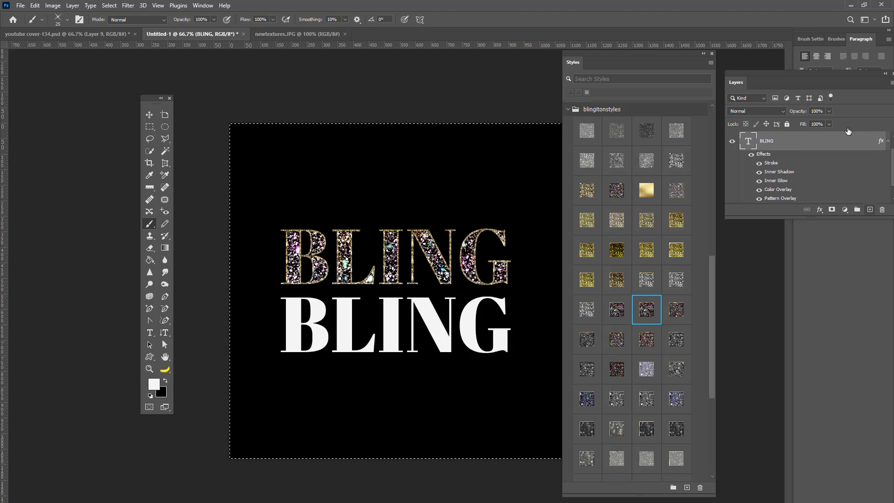
{"action": "left_click_drag", "start_coordinate": [834, 72], "coordinate": [748, 62]}
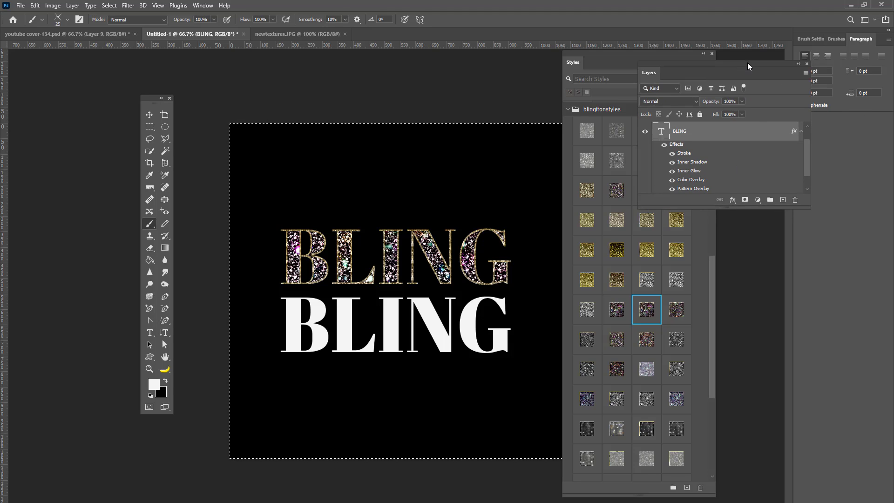
{"action": "left_click", "coordinate": [783, 200]}
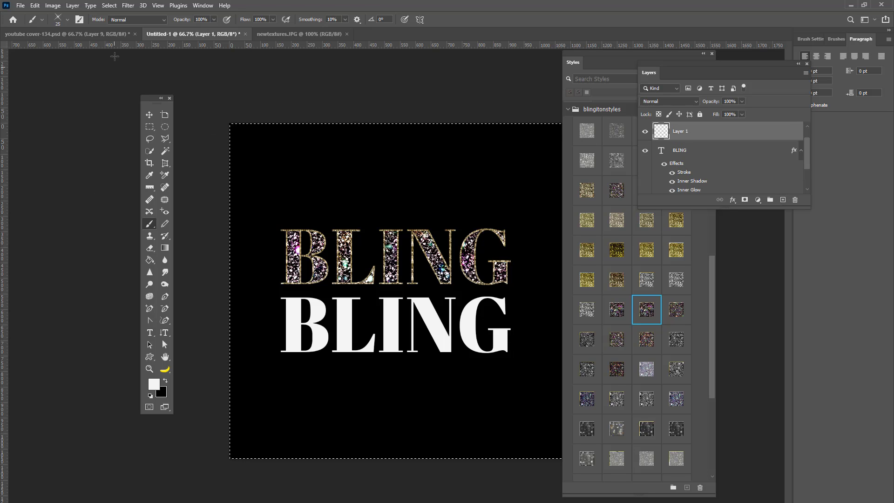
Open the brush presets and collapse the Default Brushes and Legacy Brushes groups
{"action": "left_click", "coordinate": [66, 20]}
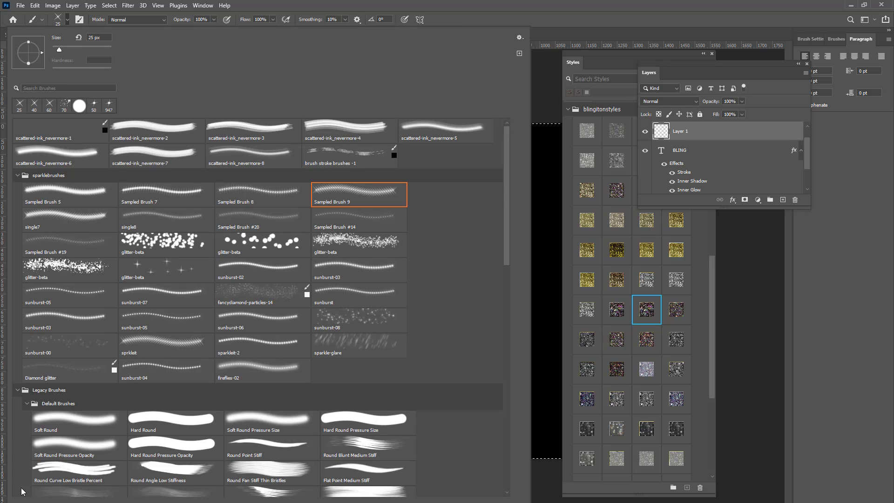
{"action": "left_click", "coordinate": [27, 403]}
{"action": "scroll", "coordinate": [46, 459], "scroll_direction": "down", "scroll_amount": 1}
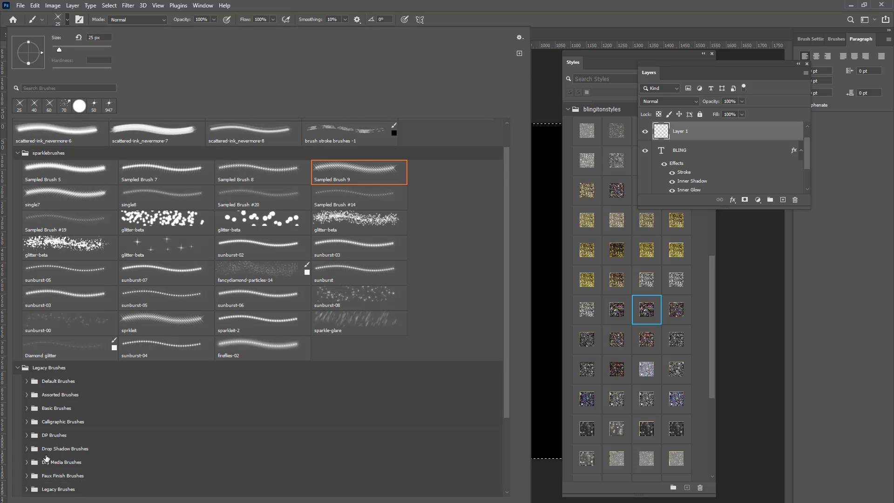
{"action": "scroll", "coordinate": [46, 458], "scroll_direction": "down", "scroll_amount": 5}
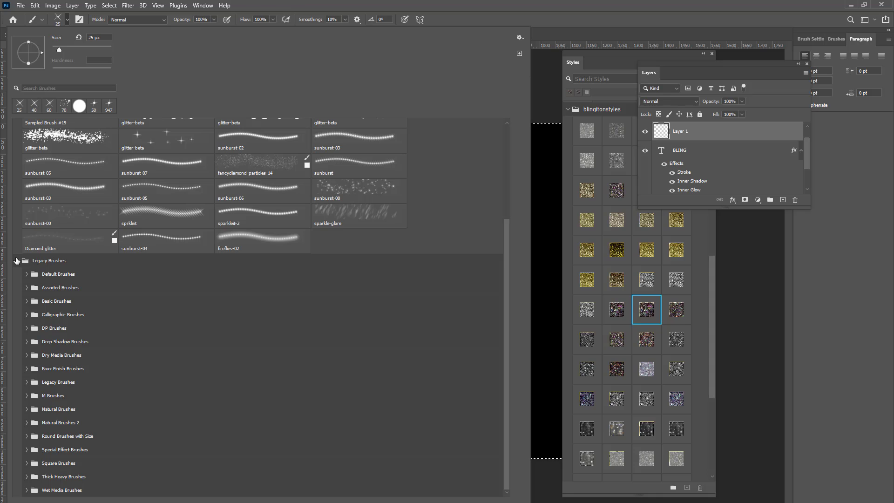
{"action": "left_click", "coordinate": [18, 261]}
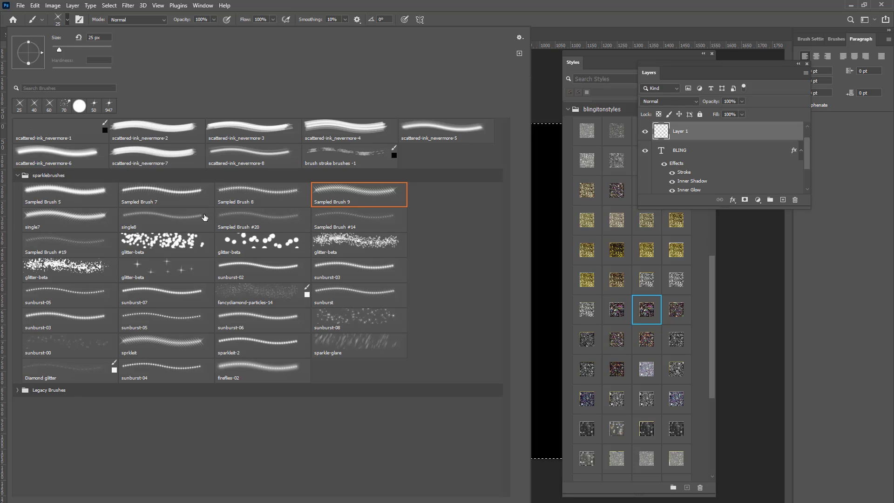
Display brush presets as tips with names instead of stroke previews, shrink the preset picker slightly, and enlarge the thumbnails
{"action": "left_click", "coordinate": [520, 37]}
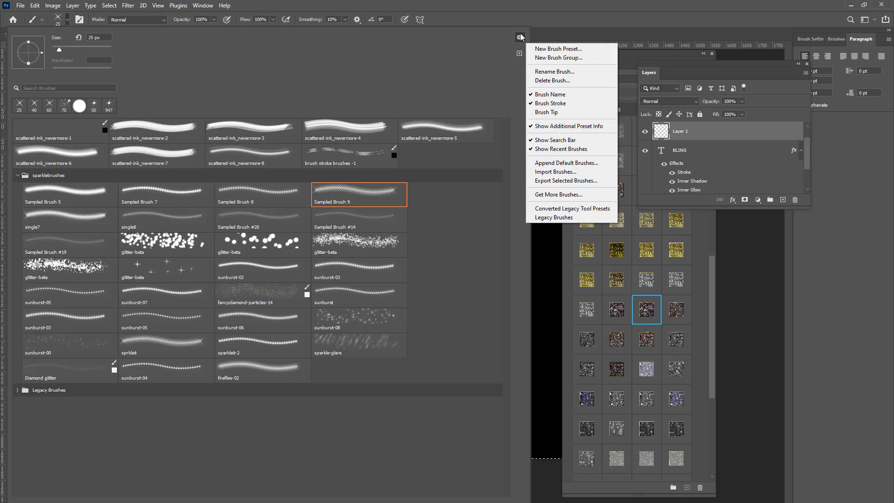
{"action": "left_click", "coordinate": [542, 112]}
{"action": "left_click", "coordinate": [519, 37]}
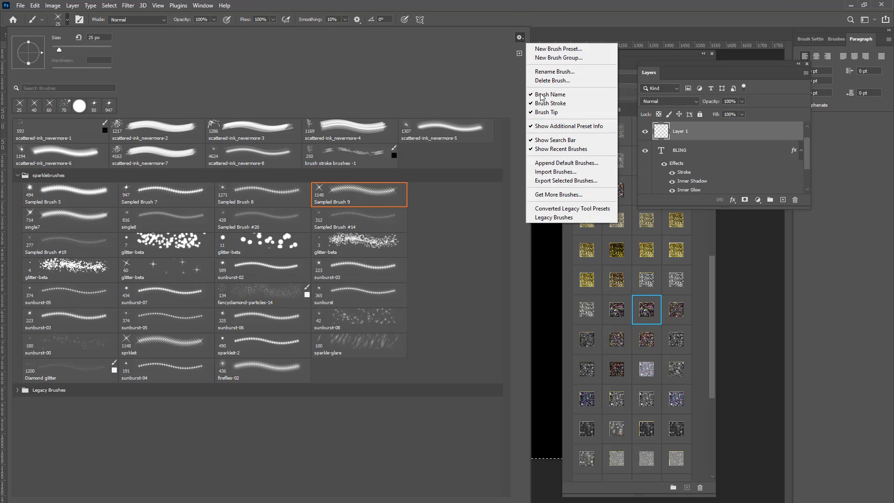
{"action": "left_click", "coordinate": [534, 104]}
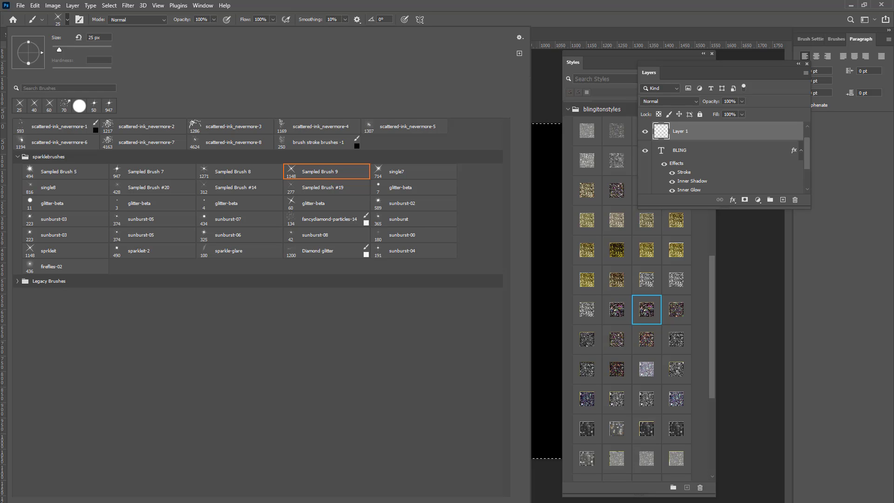
{"action": "mouse_move", "coordinate": [530, 501]}
{"action": "left_mouse_down"}
{"action": "mouse_move", "coordinate": [519, 501]}
{"action": "mouse_move", "coordinate": [522, 454]}
{"action": "mouse_move", "coordinate": [512, 447]}
{"action": "left_mouse_up"}
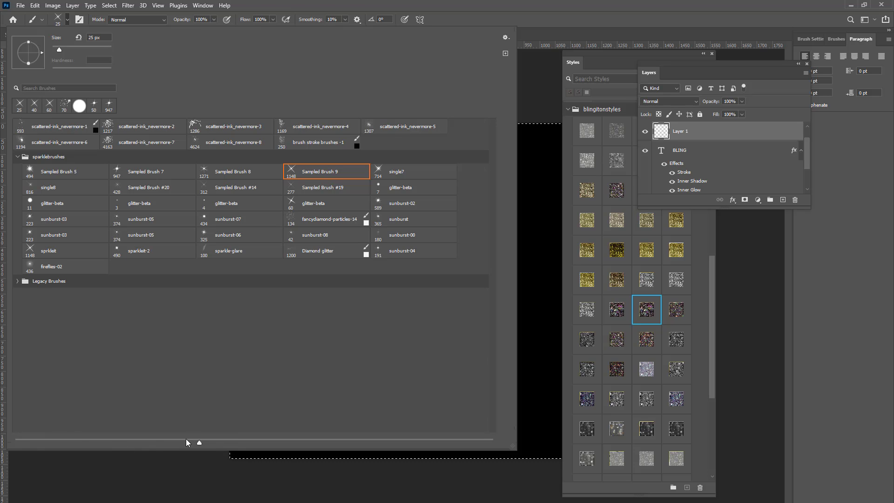
{"action": "left_click_drag", "start_coordinate": [198, 443], "coordinate": [376, 438]}
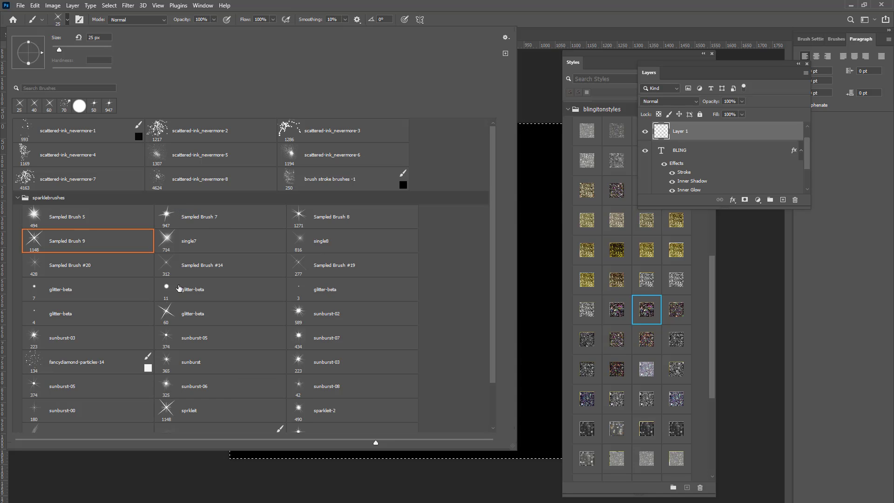
Choose Sampled Brush 7 at 127 px and set its tip angle to 70° and spacing to 40% in Brush Settings
{"action": "left_click", "coordinate": [182, 218]}
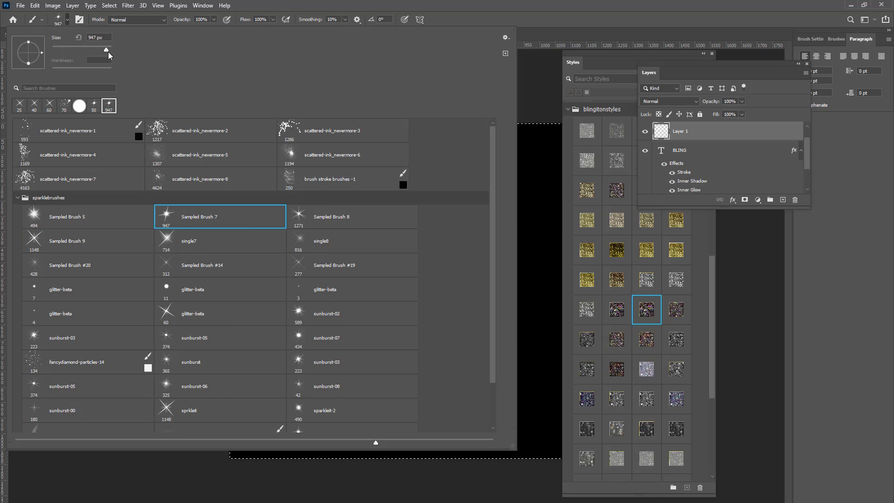
{"action": "left_click_drag", "start_coordinate": [106, 49], "coordinate": [86, 49]}
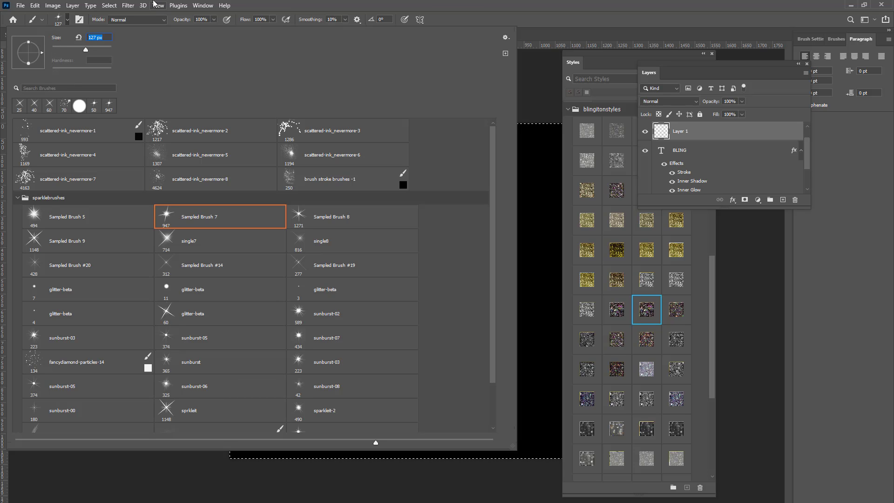
{"action": "left_click", "coordinate": [203, 6]}
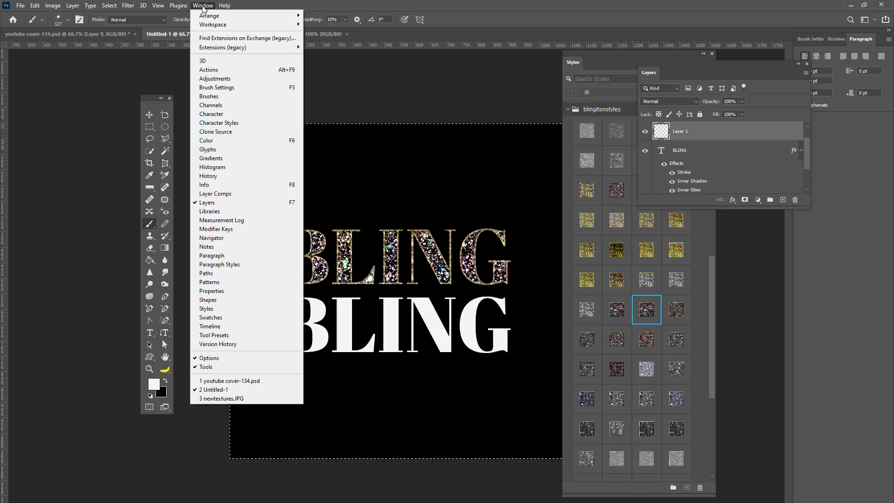
{"action": "left_click", "coordinate": [230, 89]}
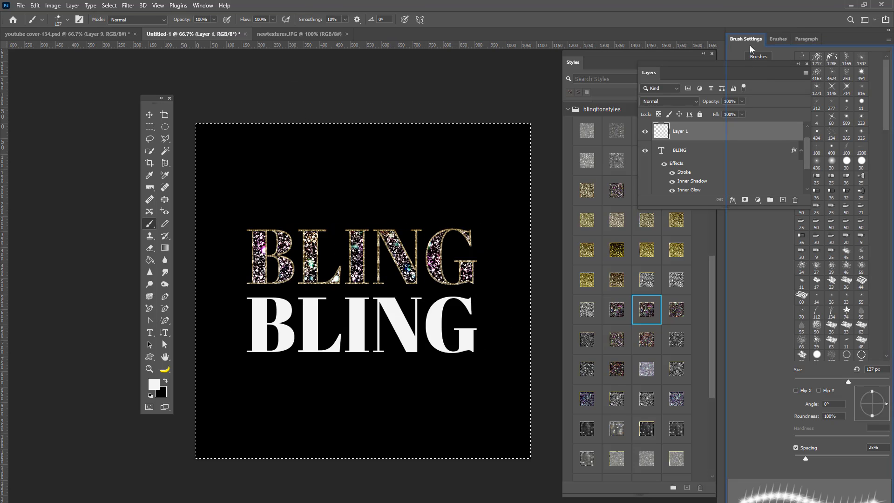
{"action": "left_click_drag", "start_coordinate": [748, 40], "coordinate": [626, 32]}
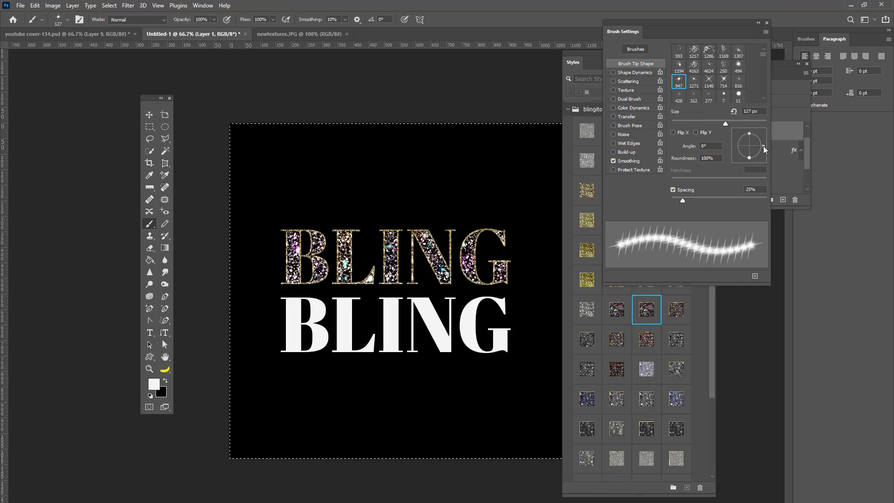
{"action": "left_click_drag", "start_coordinate": [764, 146], "coordinate": [753, 136]}
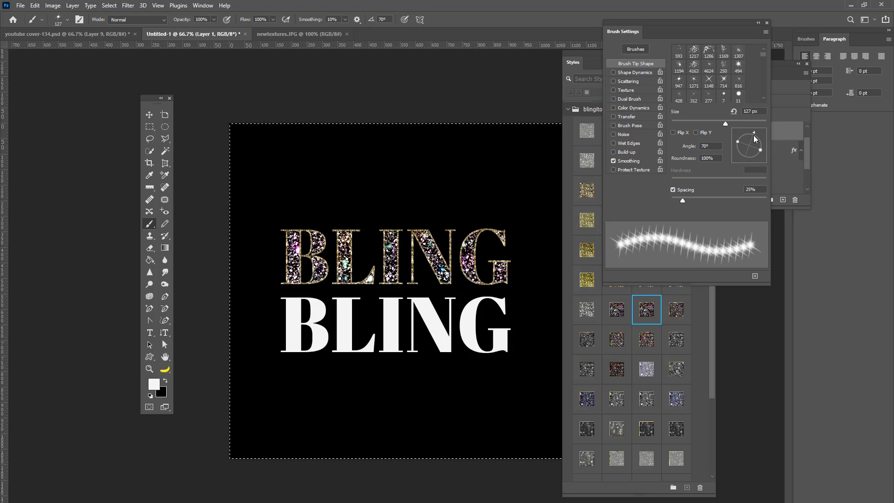
{"action": "left_click_drag", "start_coordinate": [684, 200], "coordinate": [690, 199]}
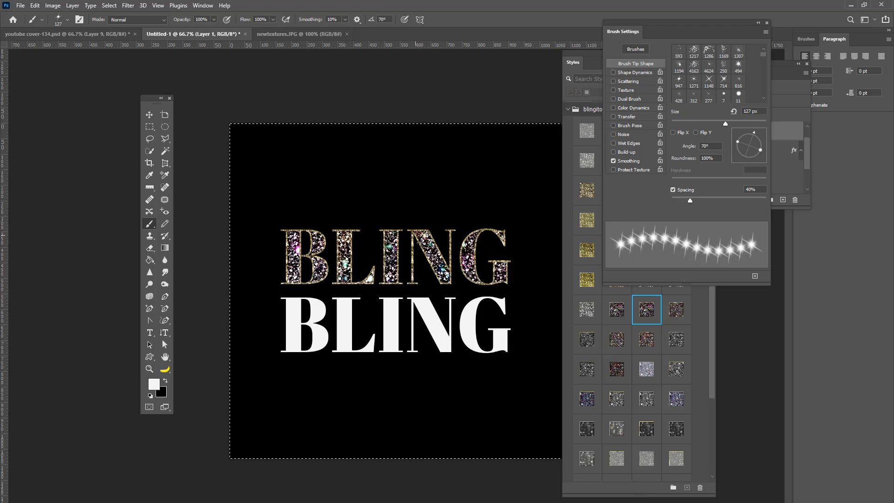
{"action": "left_click", "coordinate": [766, 31]}
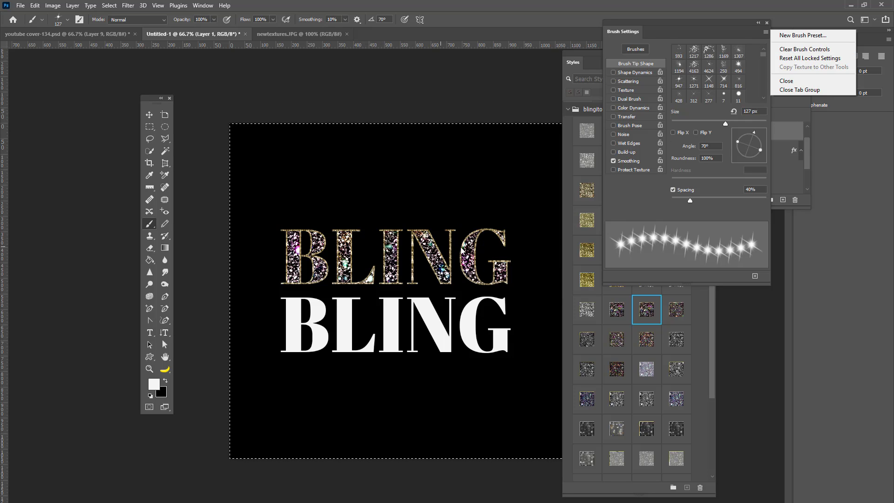
{"action": "left_click", "coordinate": [769, 22]}
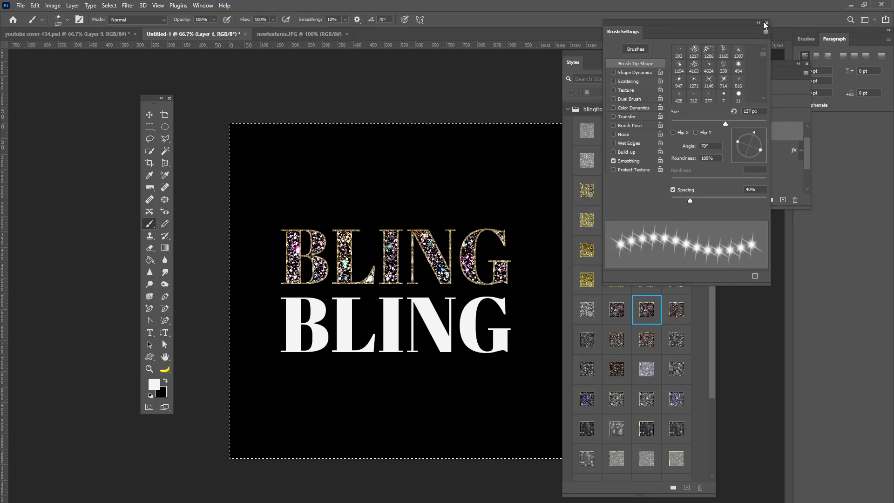
{"action": "left_click", "coordinate": [766, 22]}
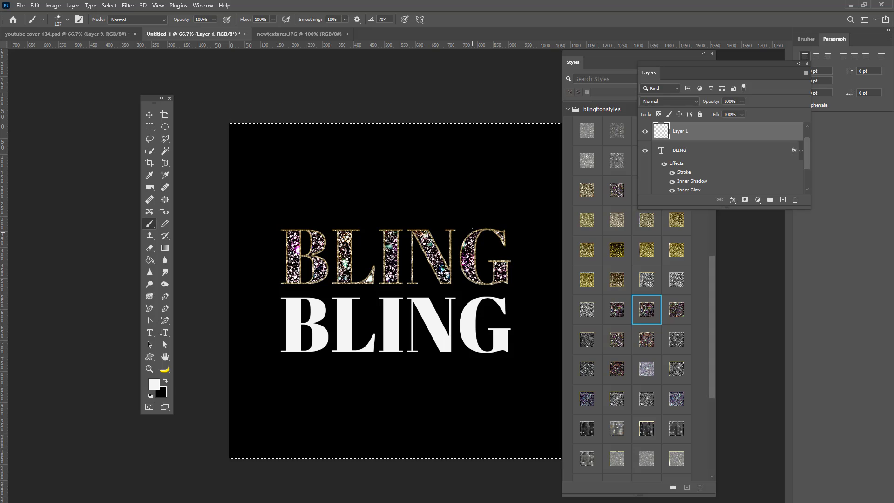
Rename the empty layer above the glitter-styled BLING text as SPARKLES
{"action": "double_click", "coordinate": [682, 132]}
{"action": "type", "text": "SPARKLES"}
{"action": "key", "text": "Return"}
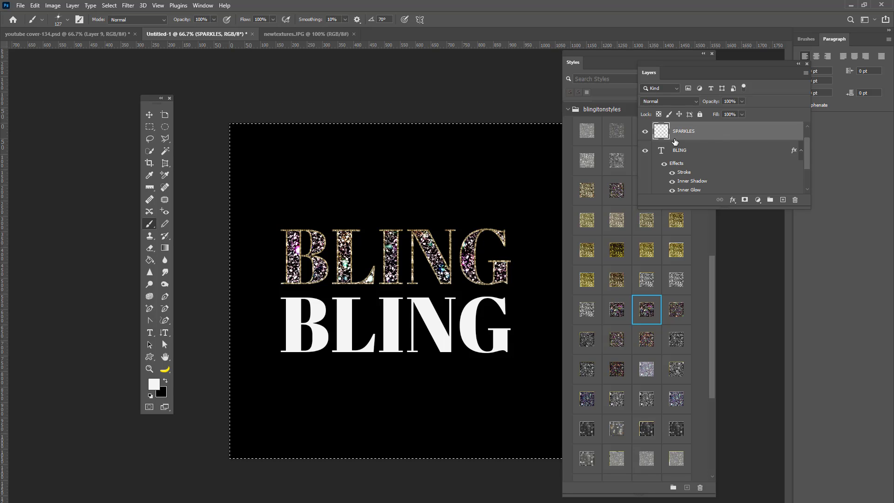
{"action": "double_click", "coordinate": [686, 132]}
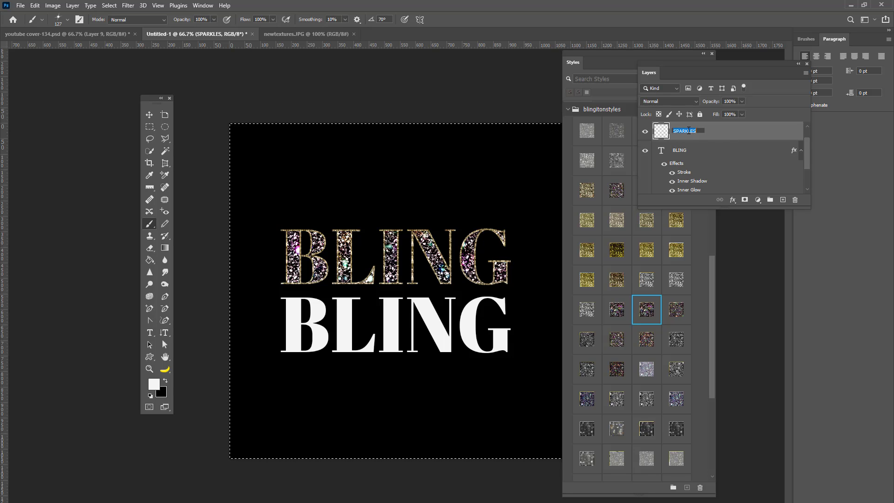
{"action": "key", "text": "Return"}
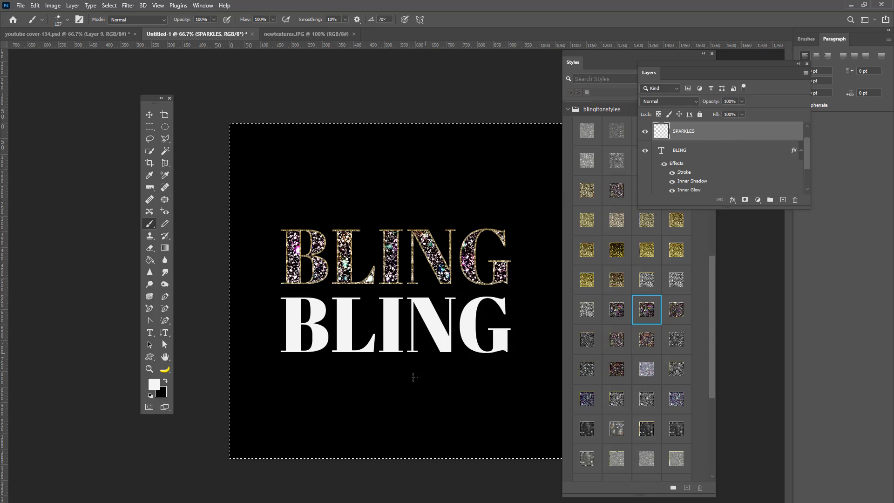
Stamp white sparkles on the upper BLING at the top of the I and, with a 90 px brush, on the G and B
{"action": "left_click", "coordinate": [384, 232]}
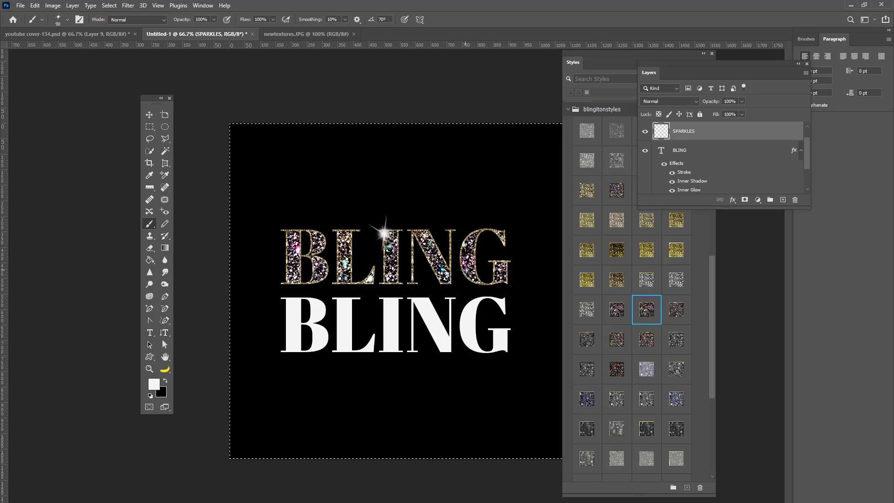
{"action": "left_click", "coordinate": [474, 274]}
{"action": "left_click", "coordinate": [312, 259]}
Switch to Sampled Brush 9, try a 1000 px sparkle on the G of the upper BLING, and undo it
{"action": "left_click", "coordinate": [63, 20]}
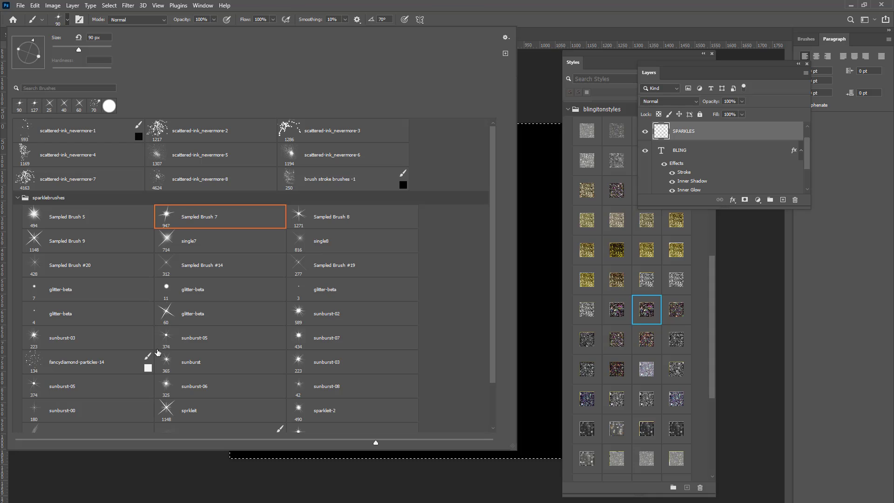
{"action": "left_click", "coordinate": [38, 240]}
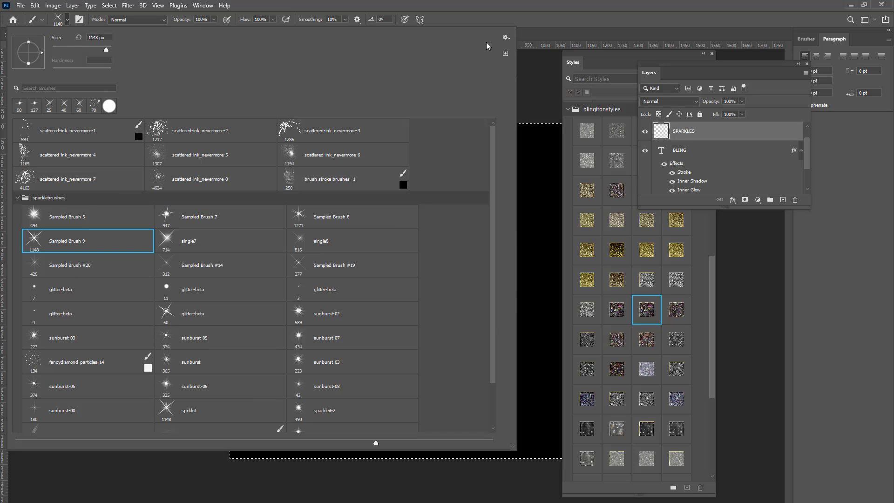
{"action": "left_click", "coordinate": [535, 11]}
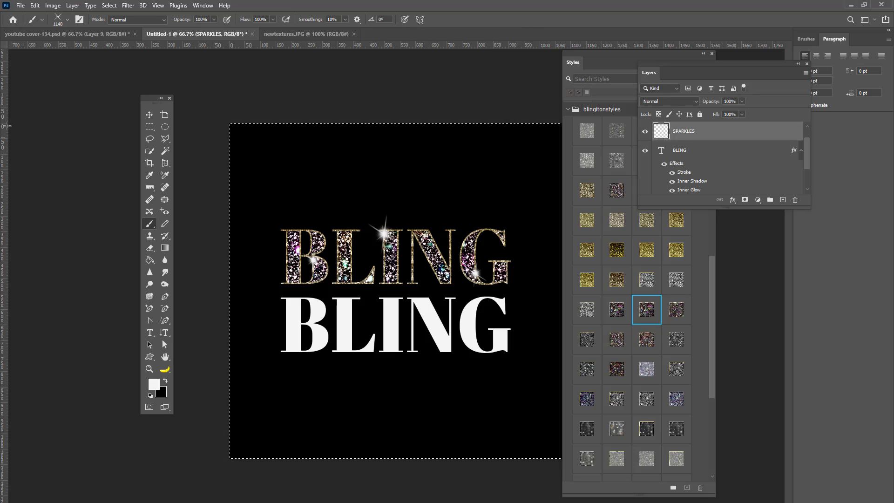
{"action": "key", "text": "bracketleft"}
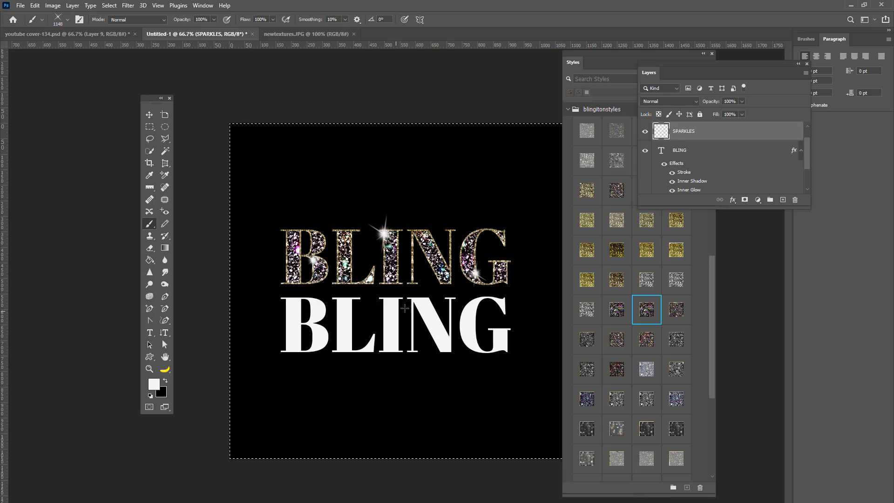
{"action": "left_click", "coordinate": [464, 242]}
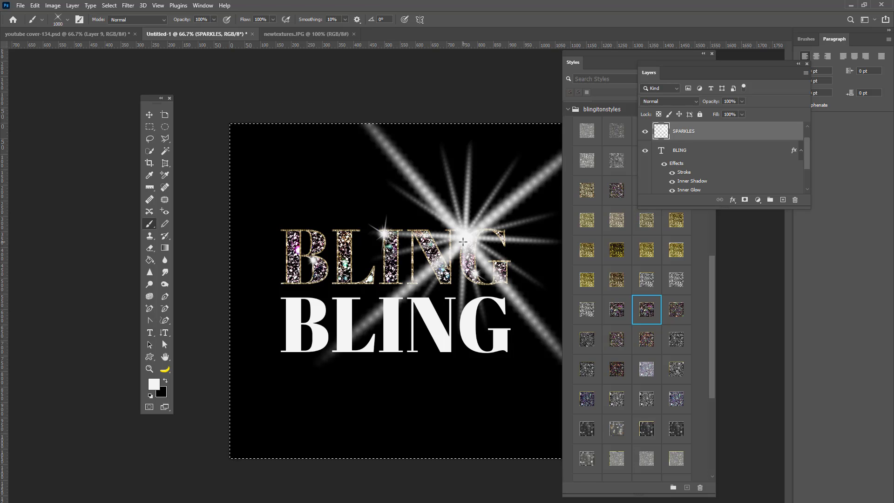
{"action": "key", "text": "ctrl+z"}
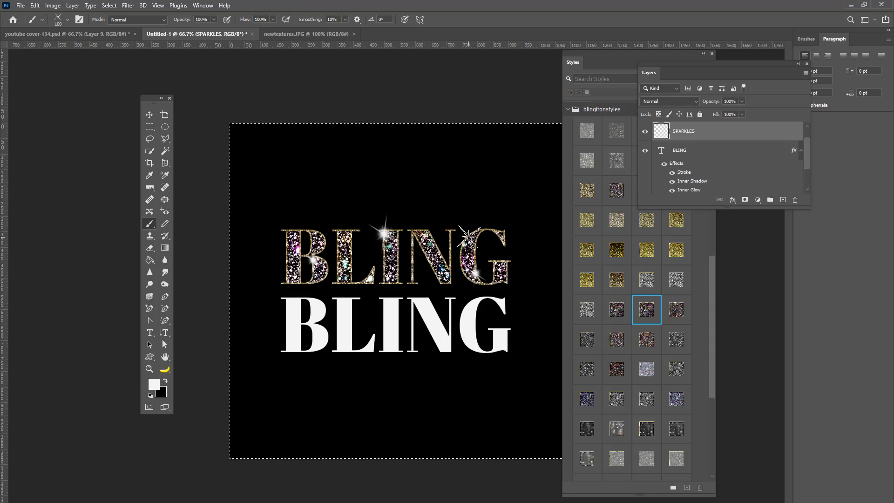
Reduce the brush to 60 px and stamp small star sparkles across the letters of the upper BLING, including the G and N
{"action": "key", "text": "bracketleft"}
{"action": "key", "text": "bracketleft"}
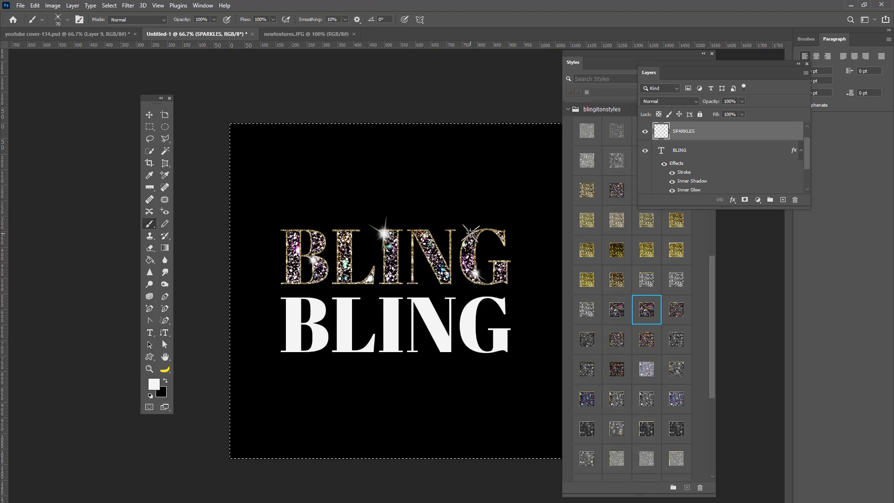
{"action": "left_click", "coordinate": [470, 233]}
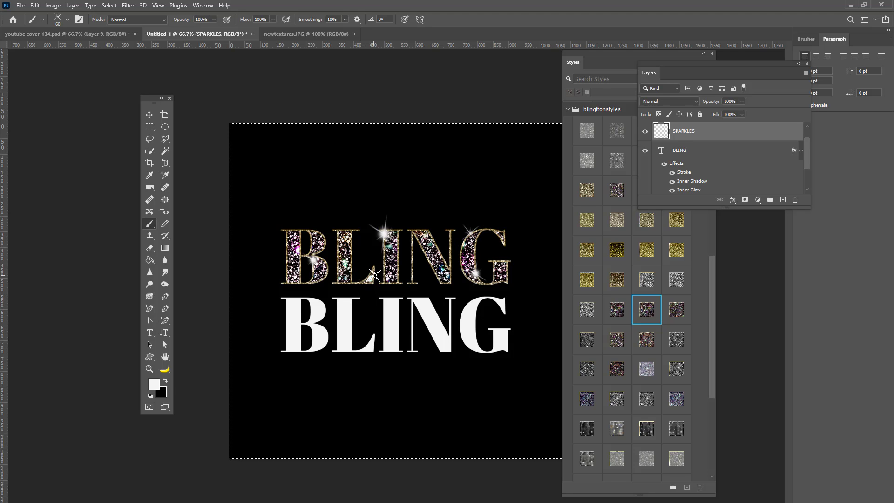
{"action": "left_click", "coordinate": [411, 261]}
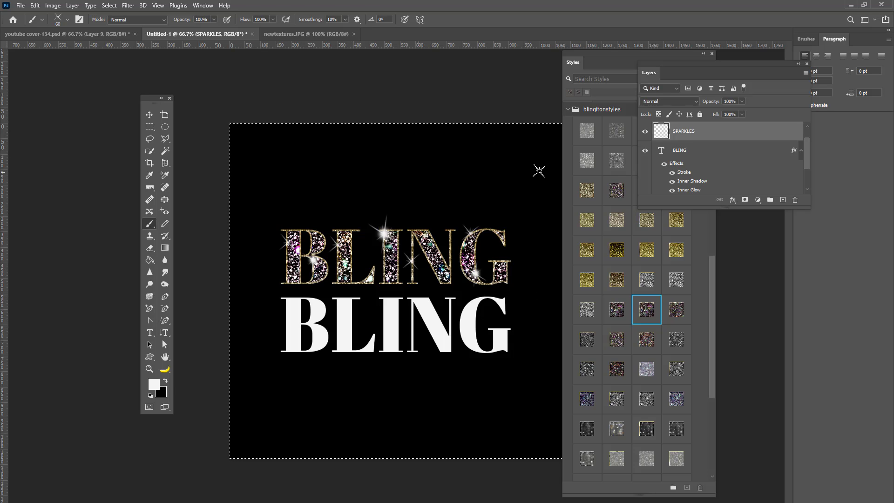
Activate the Move tool and enlarge the Layers panel to show the full layer stack down to Layer 0
{"action": "left_click", "coordinate": [150, 114]}
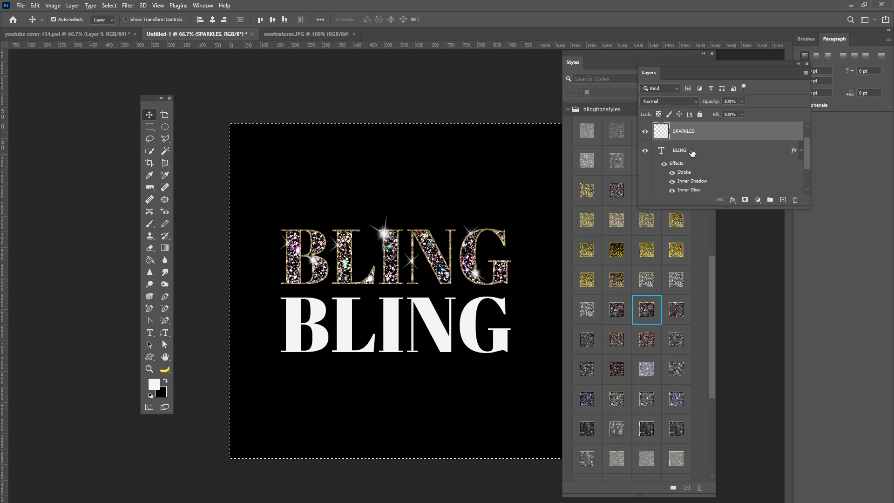
{"action": "scroll", "coordinate": [692, 152], "scroll_direction": "down", "scroll_amount": 3}
{"action": "scroll", "coordinate": [687, 154], "scroll_direction": "up", "scroll_amount": 3}
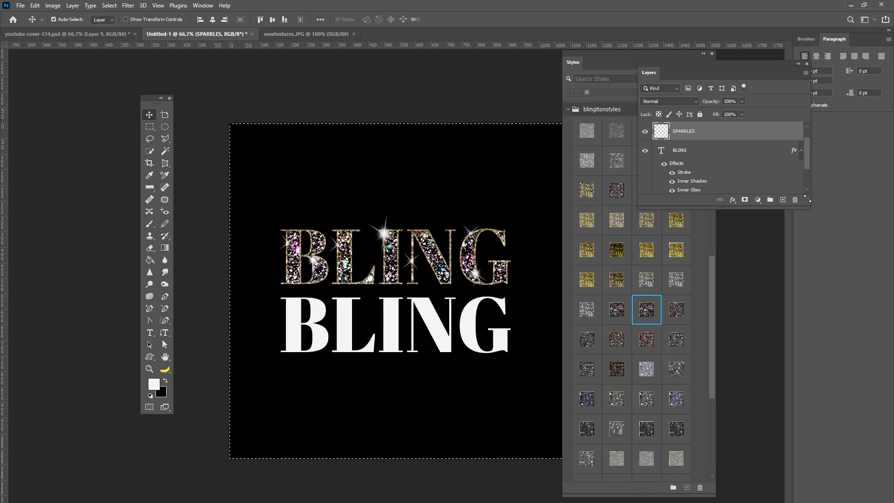
{"action": "left_click_drag", "start_coordinate": [807, 199], "coordinate": [882, 329]}
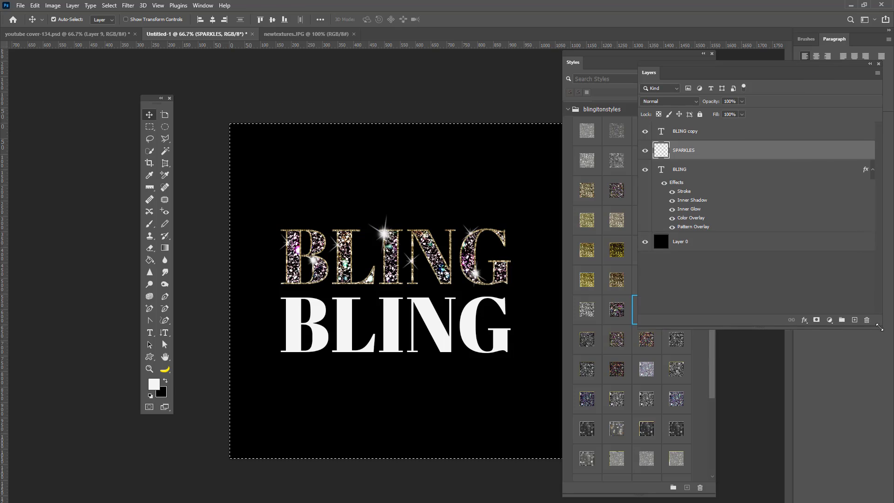
Rename the BLING copy text layer to "bling second copy"
{"action": "left_click", "coordinate": [666, 169]}
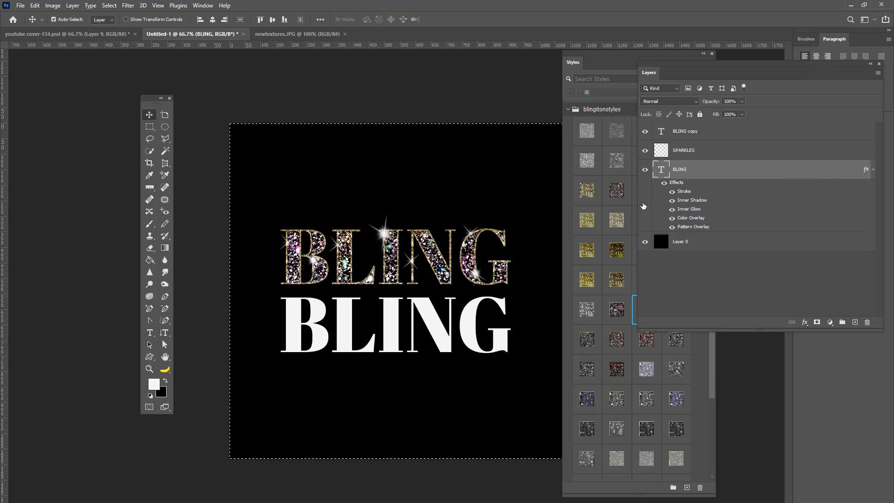
{"action": "double_click", "coordinate": [686, 132]}
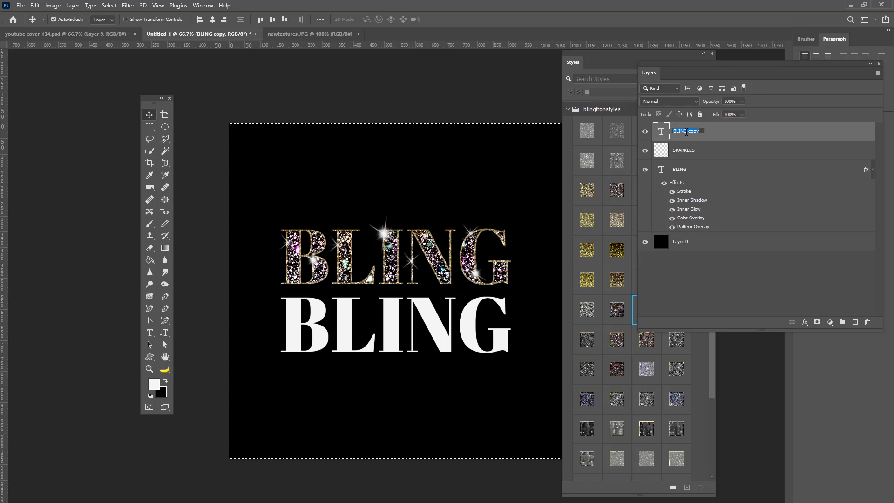
{"action": "type", "text": "bling second"}
{"action": "key", "text": "Return"}
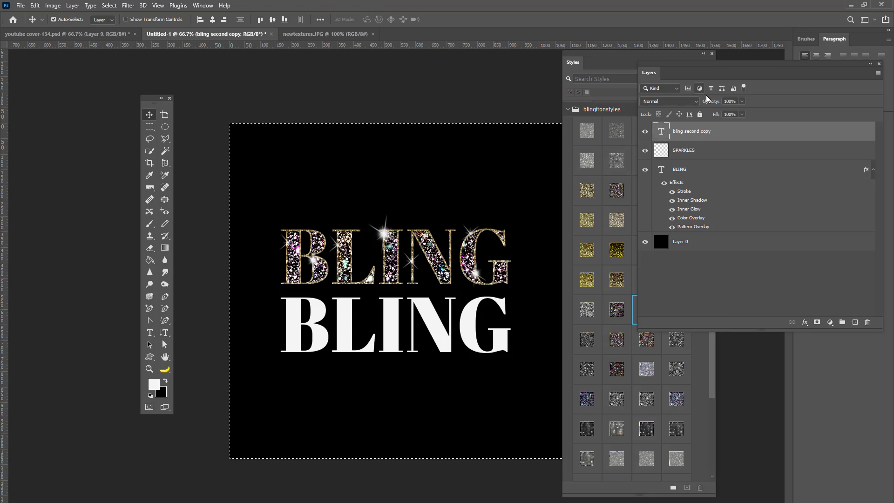
Try the pale iridescent glitter style on the lower BLING text, then apply the silver glitter style with a gold outline
{"action": "left_click_drag", "start_coordinate": [674, 65], "coordinate": [719, 81]}
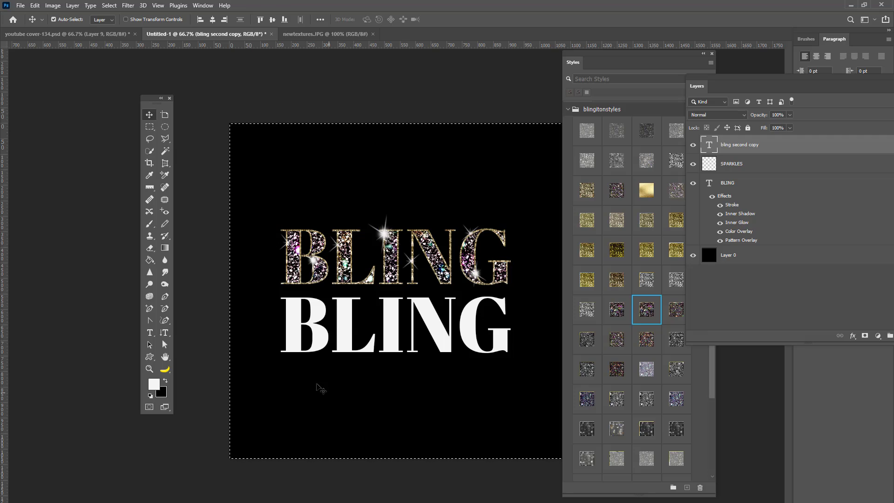
{"action": "right_click", "coordinate": [344, 321]}
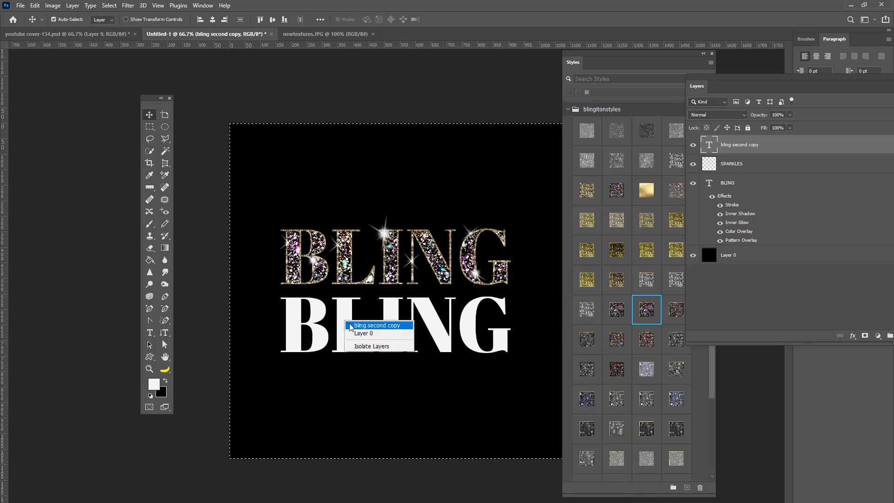
{"action": "left_click", "coordinate": [350, 326]}
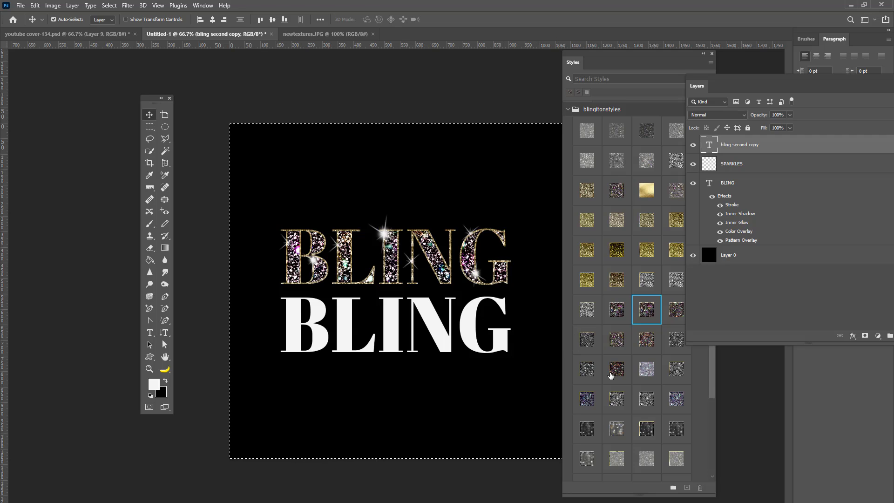
{"action": "left_click", "coordinate": [646, 370]}
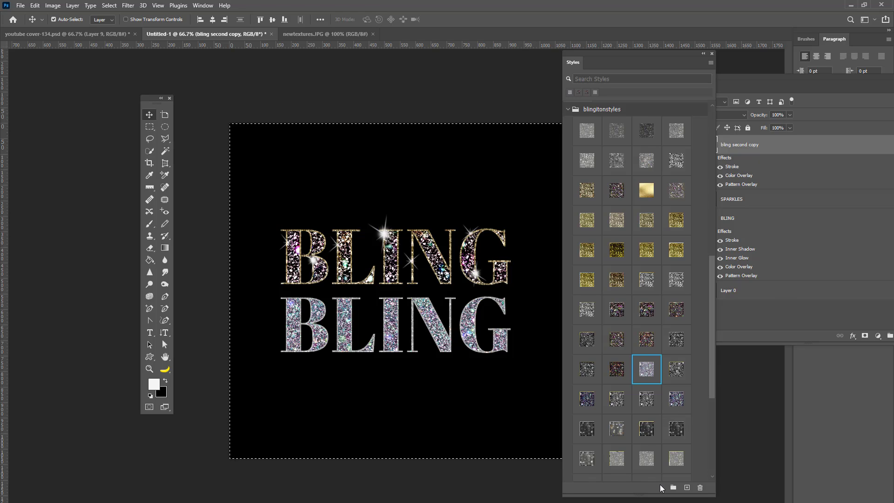
{"action": "left_click", "coordinate": [645, 279]}
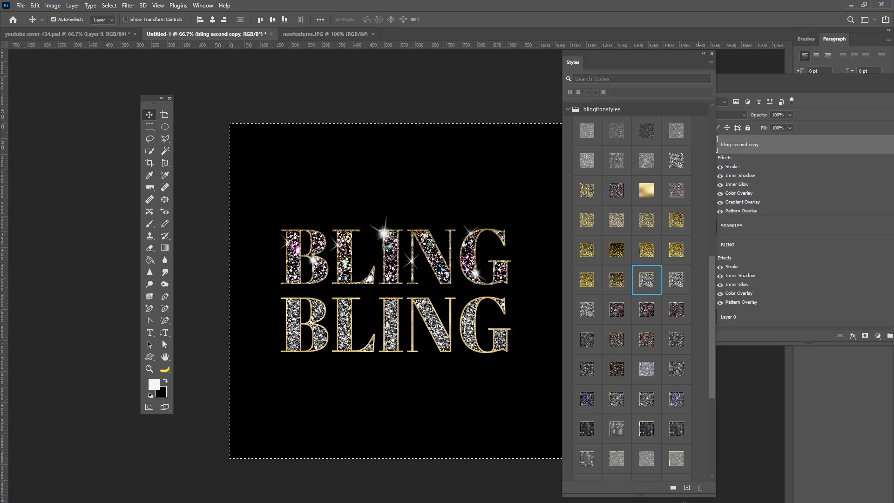
Try a 25% Pattern Overlay scale on the lower BLING text, then set the scale to 50%
{"action": "left_click", "coordinate": [852, 336]}
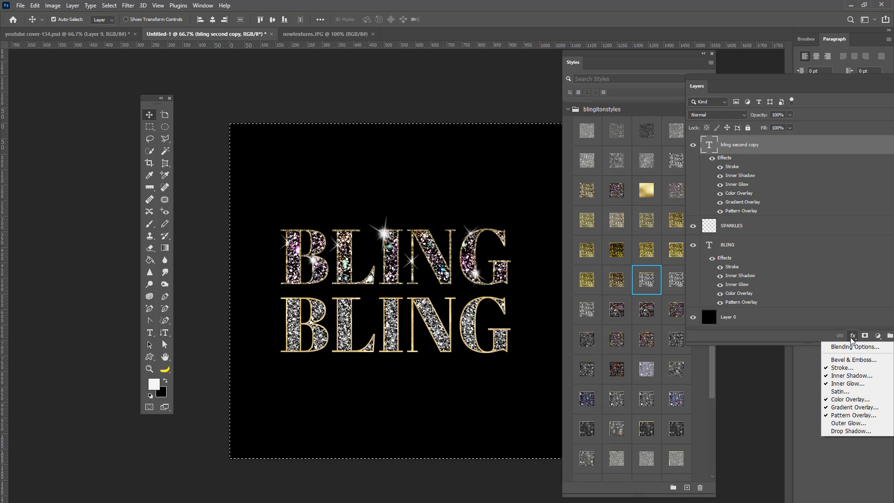
{"action": "left_click", "coordinate": [854, 415]}
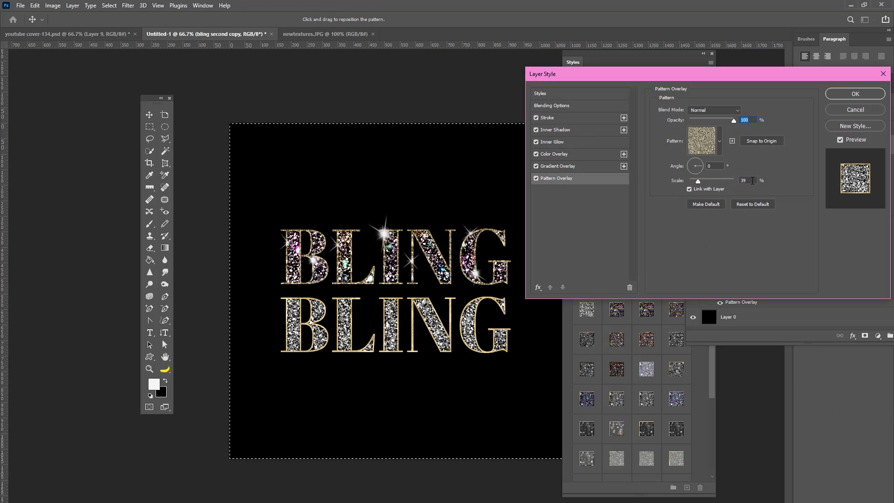
{"action": "double_click", "coordinate": [752, 181]}
{"action": "type", "text": "25"}
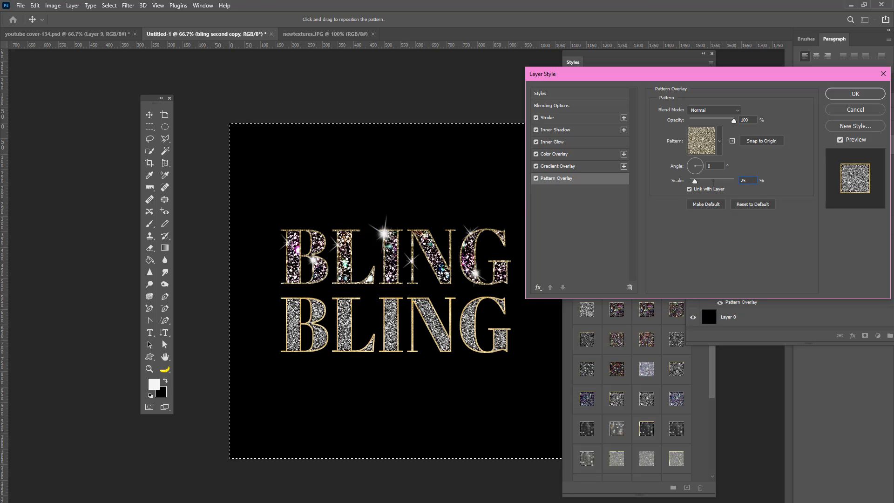
{"action": "type", "text": "50"}
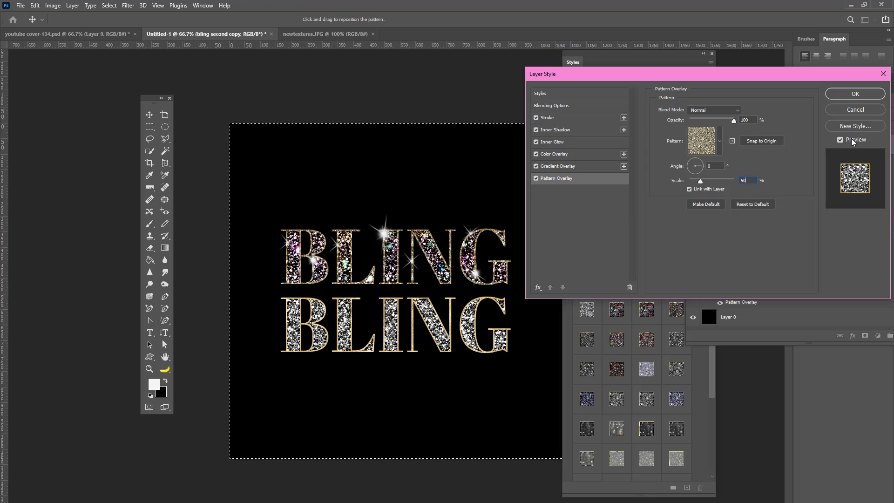
{"action": "left_click", "coordinate": [855, 94]}
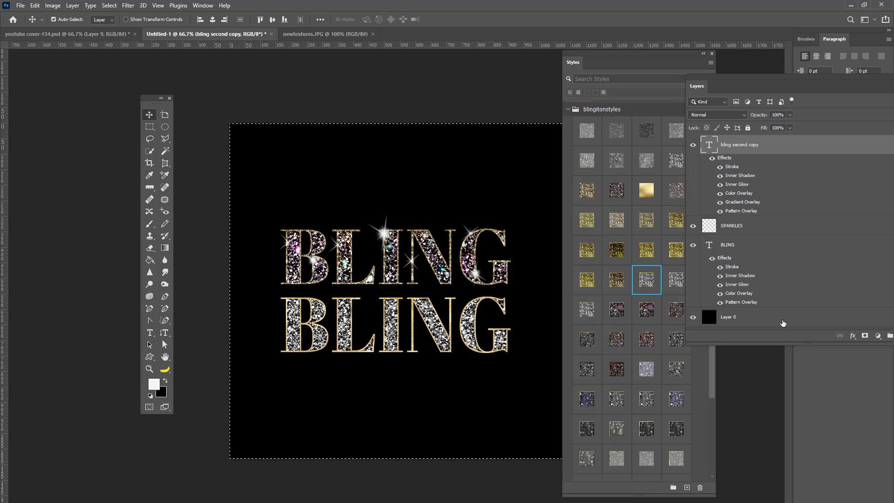
Add a new layer above the lower BLING text and stamp 60 px star sparkles on its letters with the Brush tool
{"action": "left_click_drag", "start_coordinate": [834, 83], "coordinate": [770, 67]}
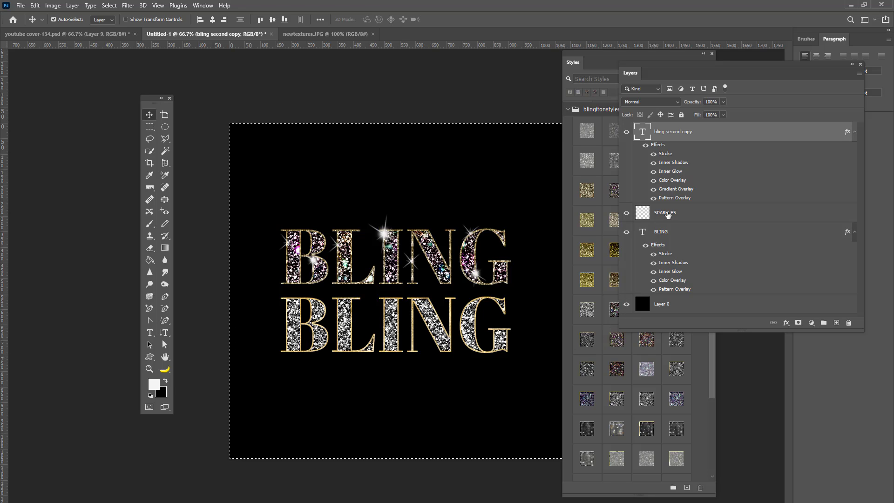
{"action": "left_click", "coordinate": [835, 322]}
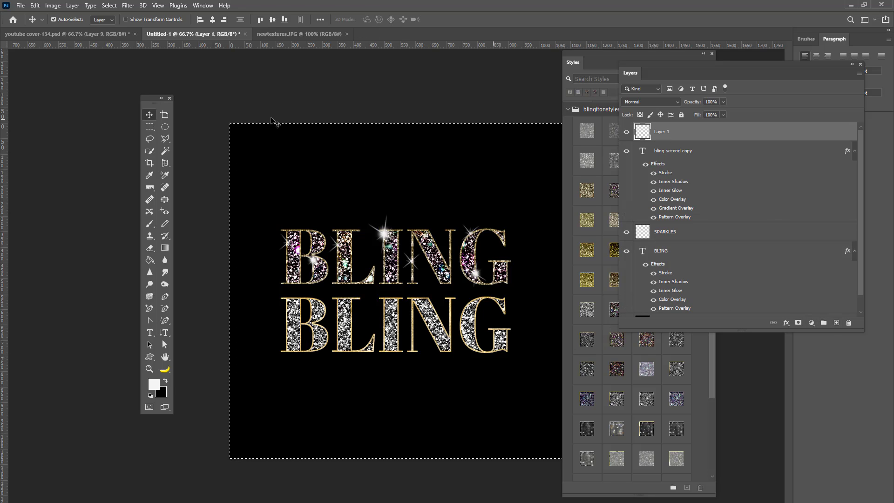
{"action": "left_click", "coordinate": [149, 226]}
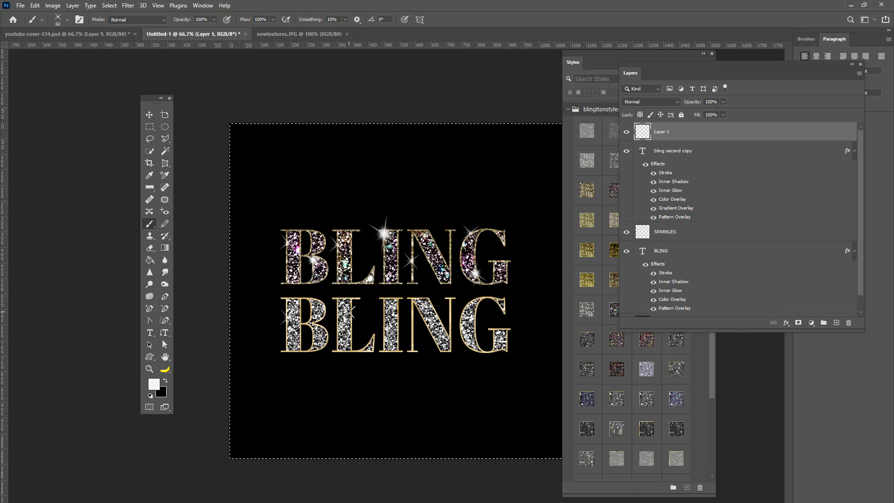
{"action": "left_click", "coordinate": [347, 301]}
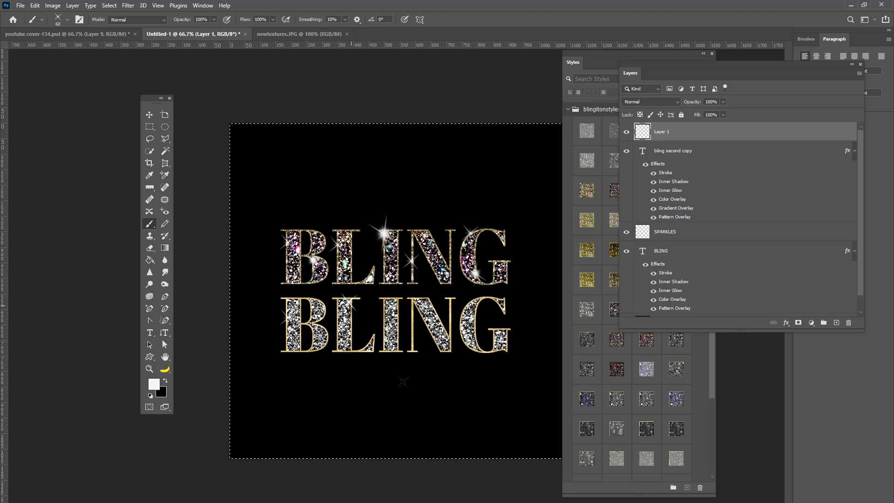
{"action": "left_click", "coordinate": [384, 346]}
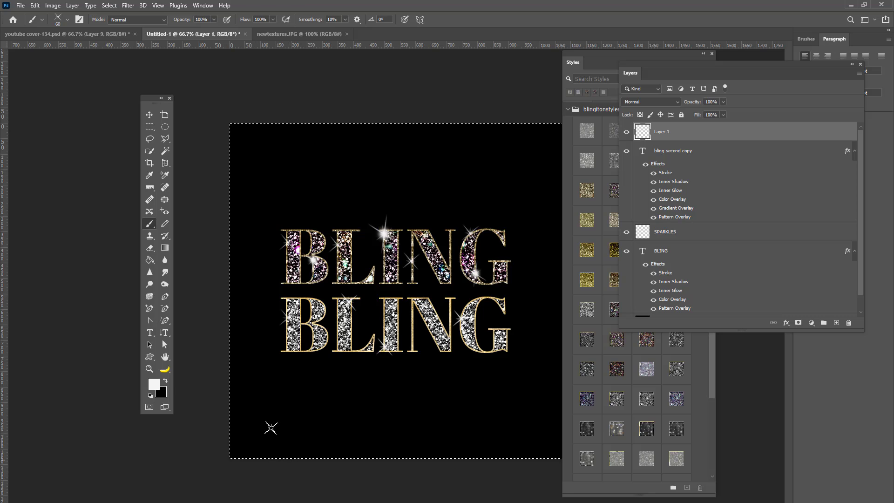
Switch to the sunburst-07 sparkle brush and reduce its size to 80 px
{"action": "left_click", "coordinate": [67, 19]}
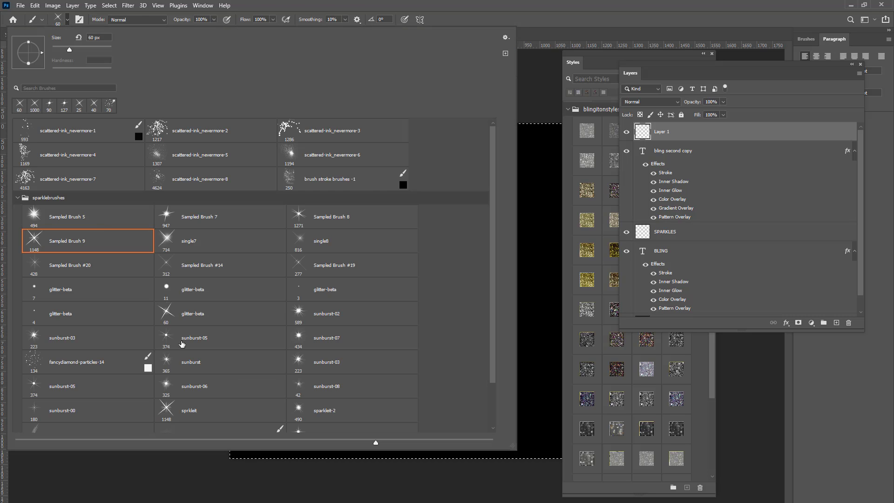
{"action": "left_click", "coordinate": [298, 339]}
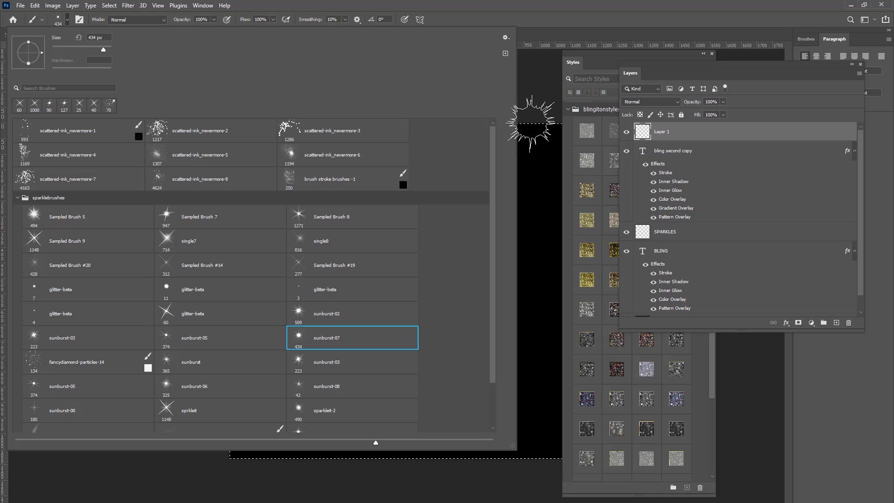
{"action": "left_click", "coordinate": [680, 133]}
{"action": "key", "text": "bracketleft"}
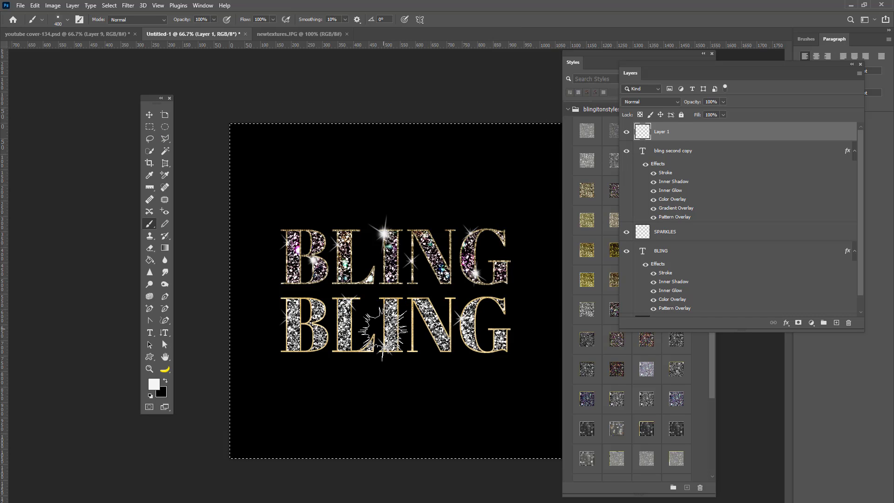
{"action": "key", "text": "bracketleft"}
{"action": "key", "text": "bracketleft"}
{"action": "key", "text": "bracketleft"}
{"action": "key", "text": "bracketleft"}
{"action": "key", "text": "bracketleft"}
{"action": "key", "text": "bracketleft"}
{"action": "key", "text": "bracketleft"}
{"action": "key", "text": "bracketleft"}
{"action": "key", "text": "bracketleft"}
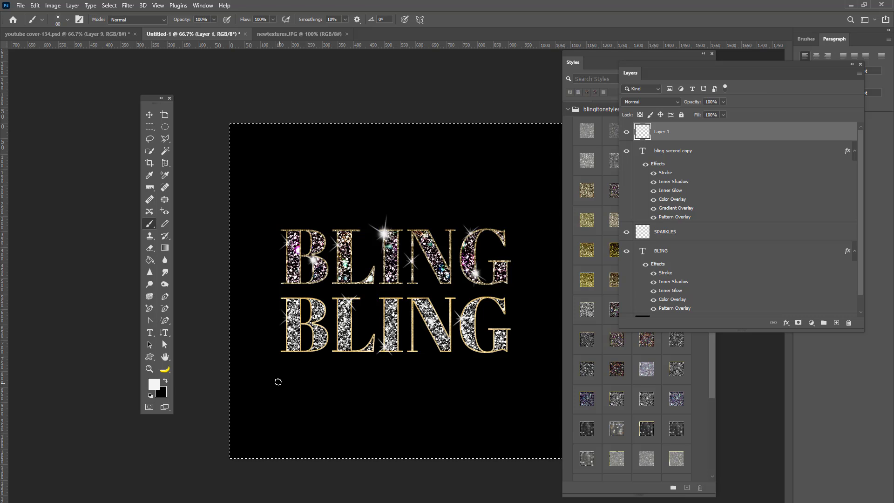
Switch to Sampled Brush #20, reduce it to 250 px, and stamp faint star sparkles over the lower BLING
{"action": "left_click", "coordinate": [67, 20]}
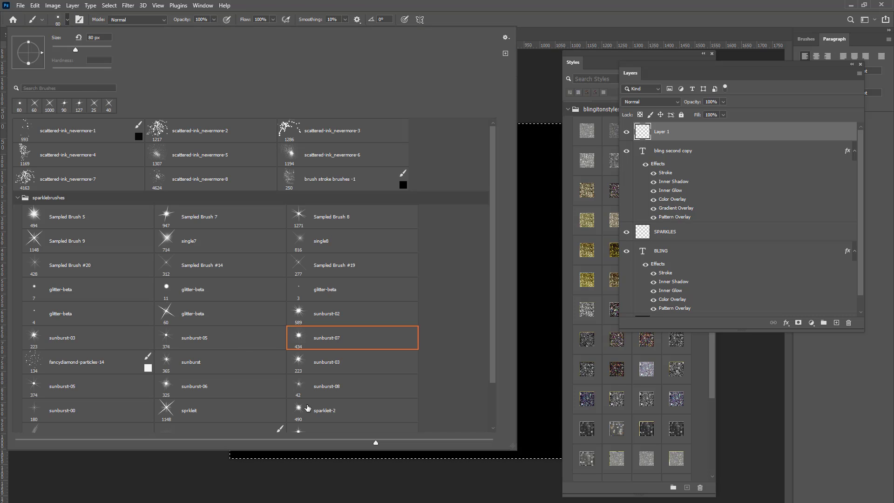
{"action": "scroll", "coordinate": [289, 413], "scroll_direction": "down", "scroll_amount": 3}
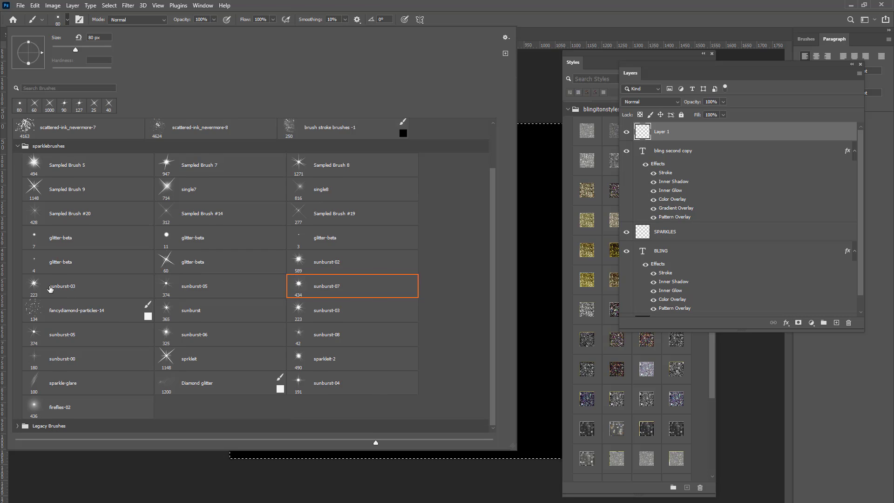
{"action": "scroll", "coordinate": [48, 287], "scroll_direction": "up", "scroll_amount": 1}
{"action": "left_click", "coordinate": [43, 242]}
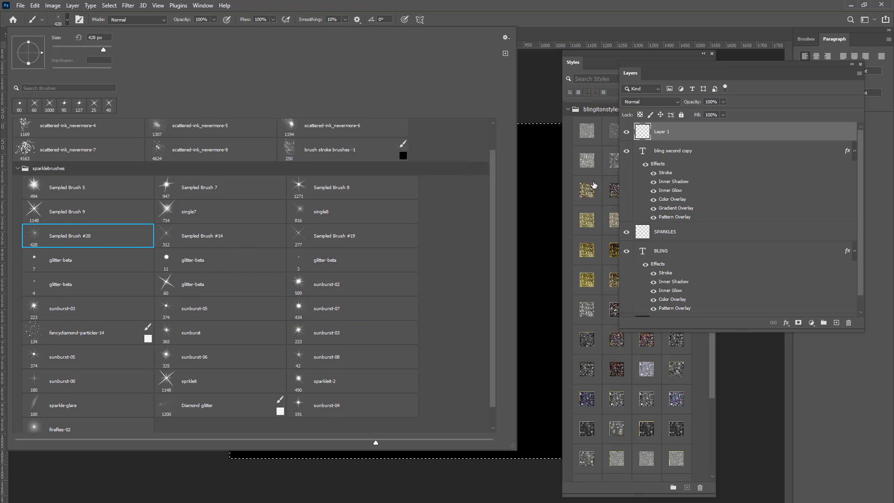
{"action": "left_click", "coordinate": [663, 141]}
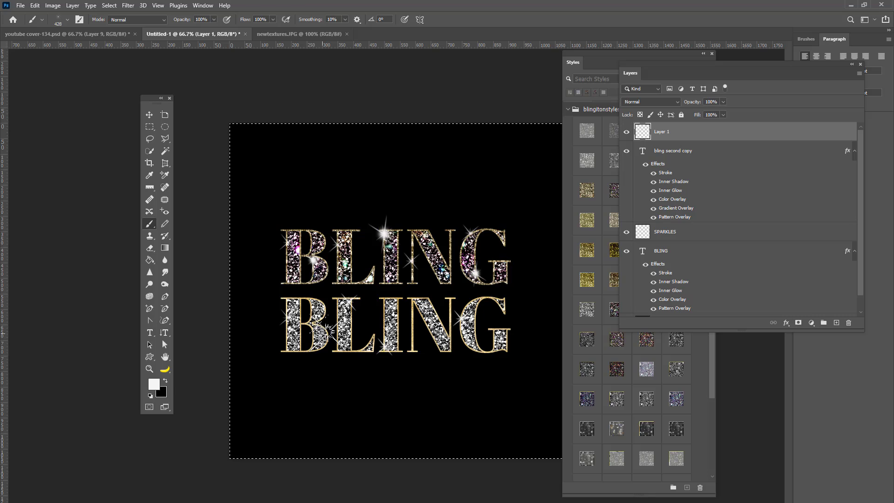
{"action": "key", "text": "bracketleft"}
{"action": "key", "text": "bracketleft"}
{"action": "key", "text": "bracketleft"}
{"action": "key", "text": "bracketleft"}
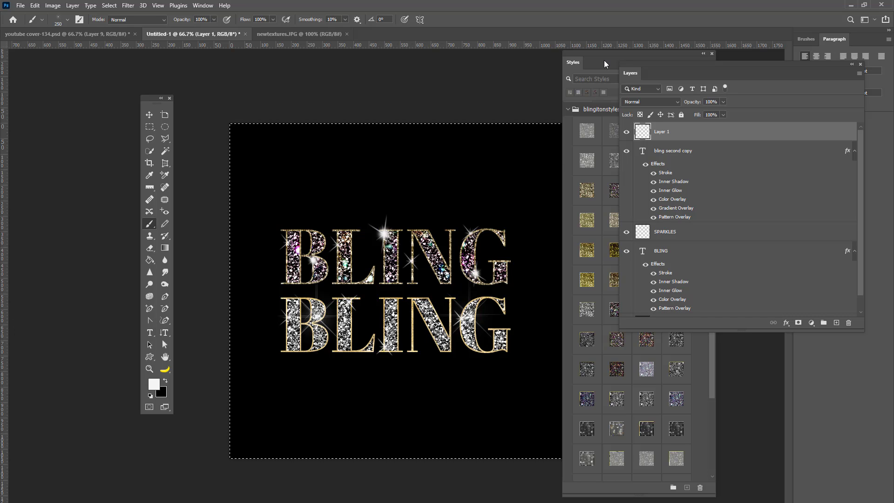
Dock the Styles panel with the Layers panel to uncover the canvas and bring the layer stack back into view
{"action": "left_click_drag", "start_coordinate": [579, 56], "coordinate": [733, 79]}
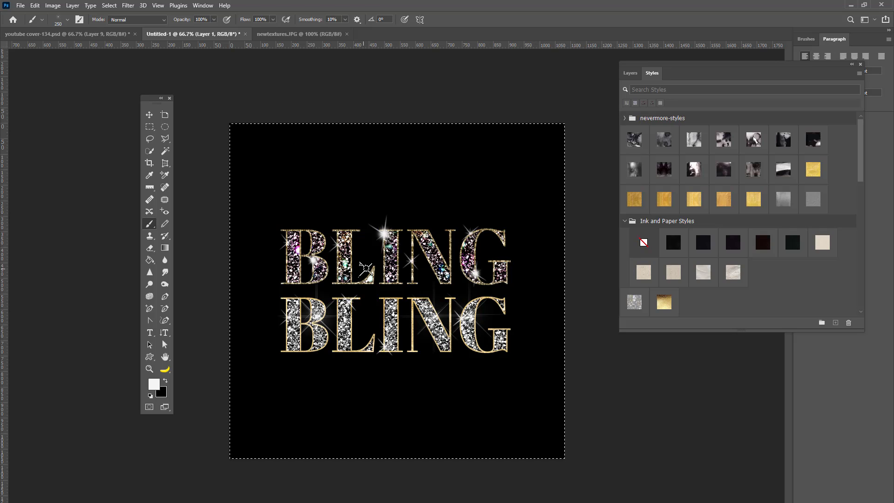
{"action": "left_click", "coordinate": [630, 73]}
{"action": "scroll", "coordinate": [861, 140], "scroll_direction": "down", "scroll_amount": 1}
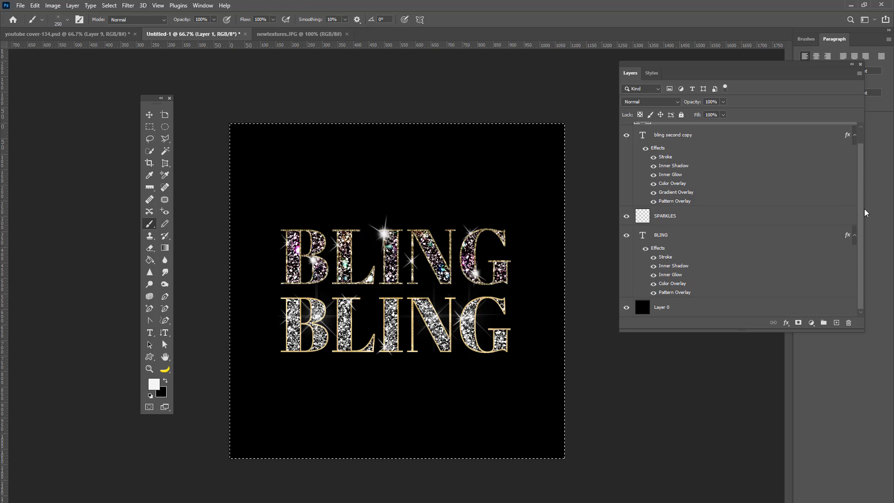
Select Layer 0 and edit the Gradient tool's gradient, placing its light stop at 2% and recoloring it dark grey
{"action": "left_click", "coordinate": [698, 307]}
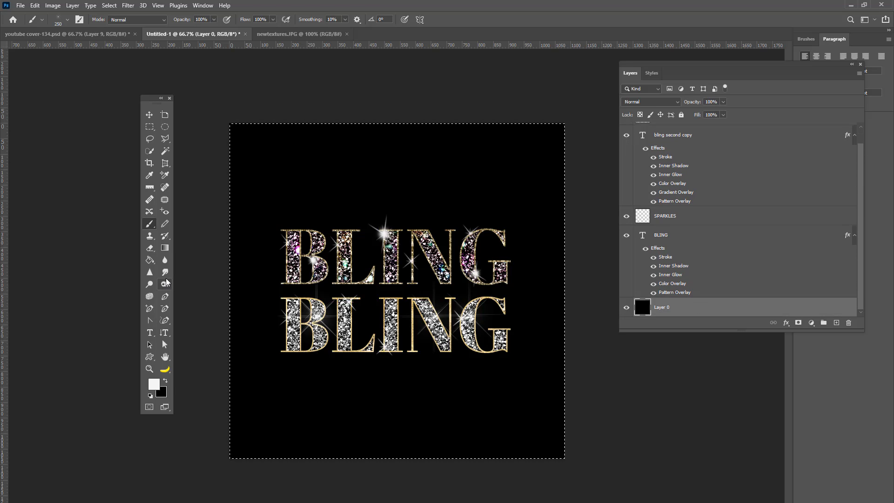
{"action": "left_click", "coordinate": [165, 249]}
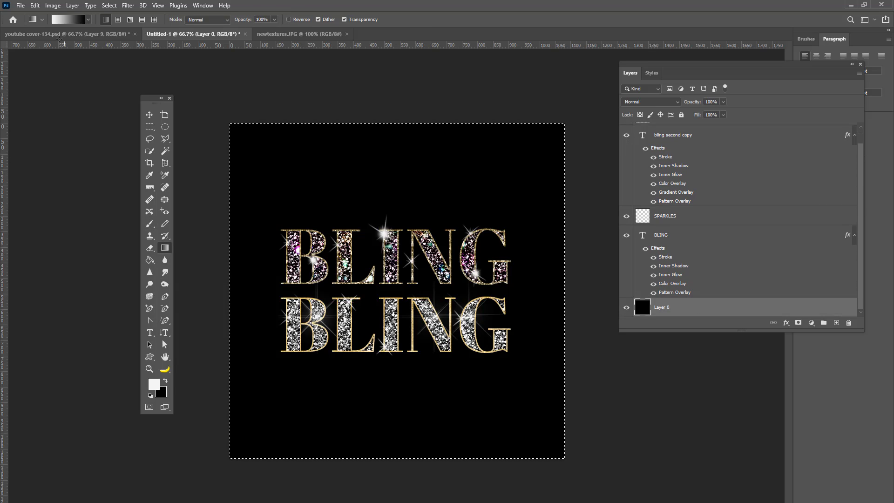
{"action": "left_click", "coordinate": [68, 21]}
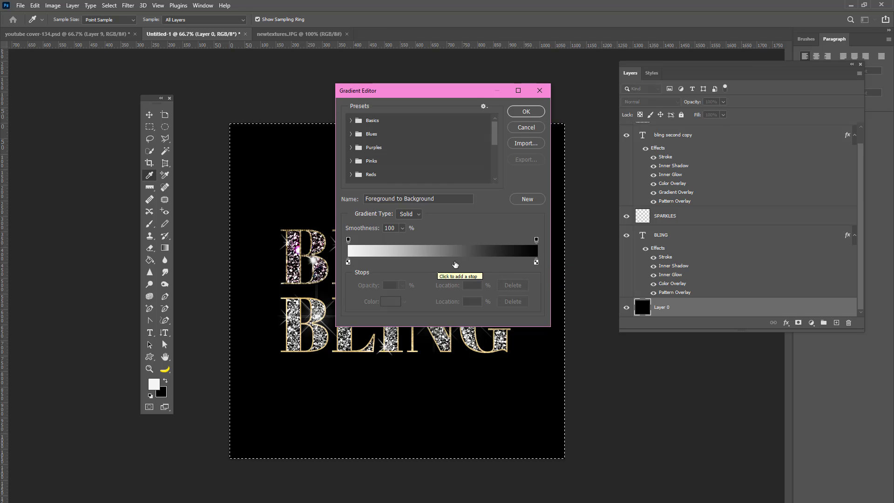
{"action": "left_click", "coordinate": [475, 262]}
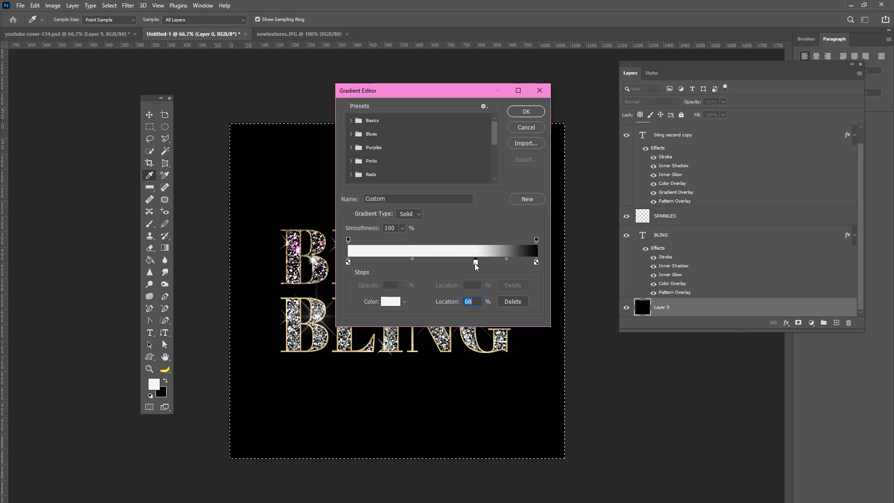
{"action": "left_click_drag", "start_coordinate": [474, 264], "coordinate": [347, 297]}
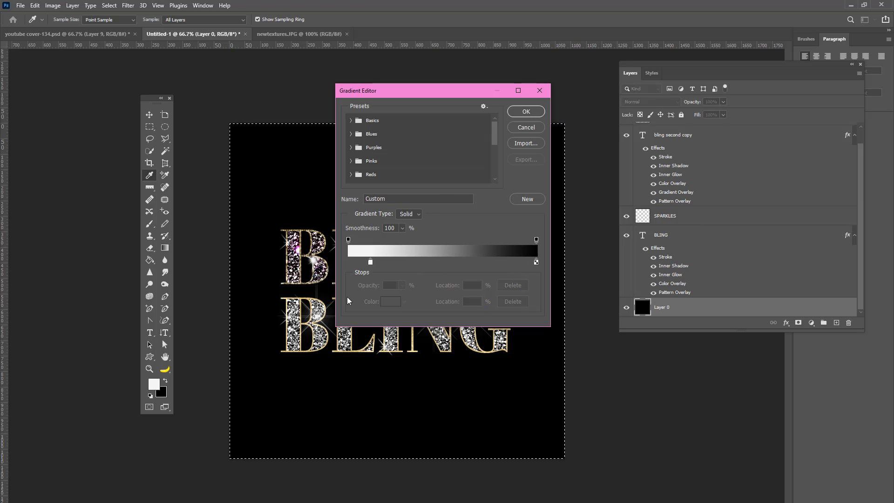
{"action": "left_click_drag", "start_coordinate": [370, 263], "coordinate": [352, 263]}
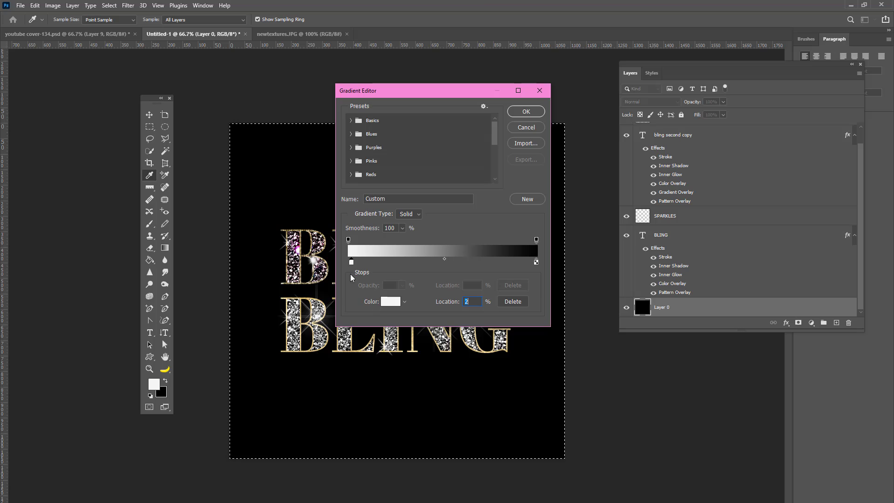
{"action": "double_click", "coordinate": [352, 262]}
{"action": "left_click", "coordinate": [325, 215]}
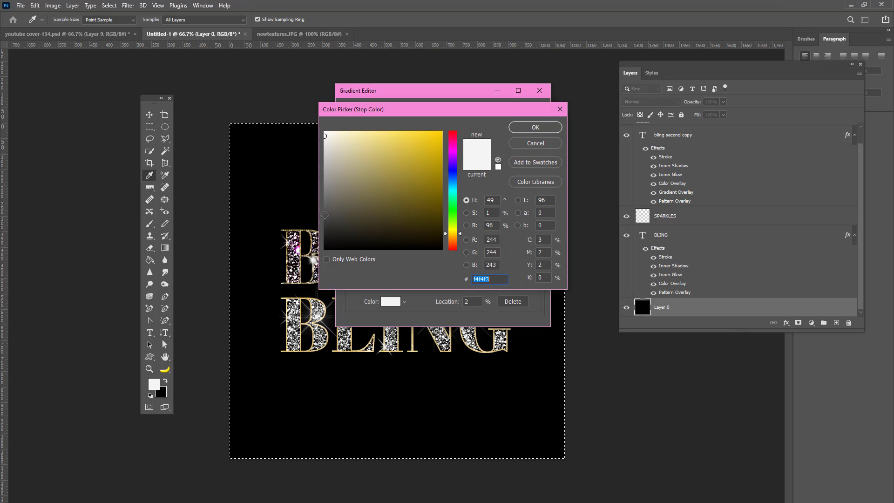
{"action": "left_click", "coordinate": [520, 127]}
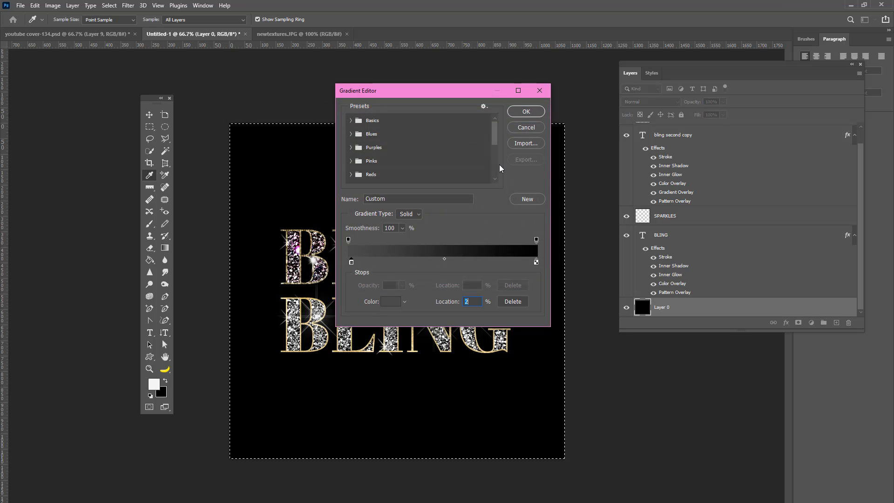
{"action": "left_click", "coordinate": [526, 112]}
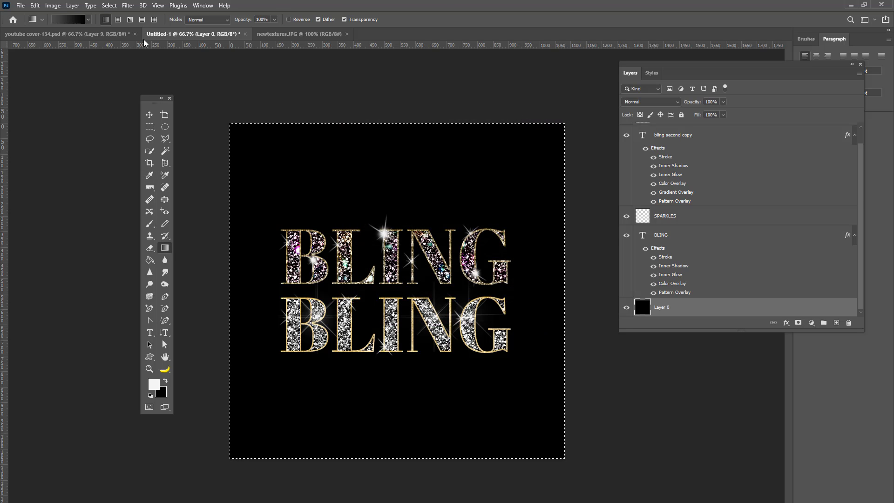
Compare the black background of the design with the dark backdrop in the newtextures.JPG reference
{"action": "left_click", "coordinate": [85, 35]}
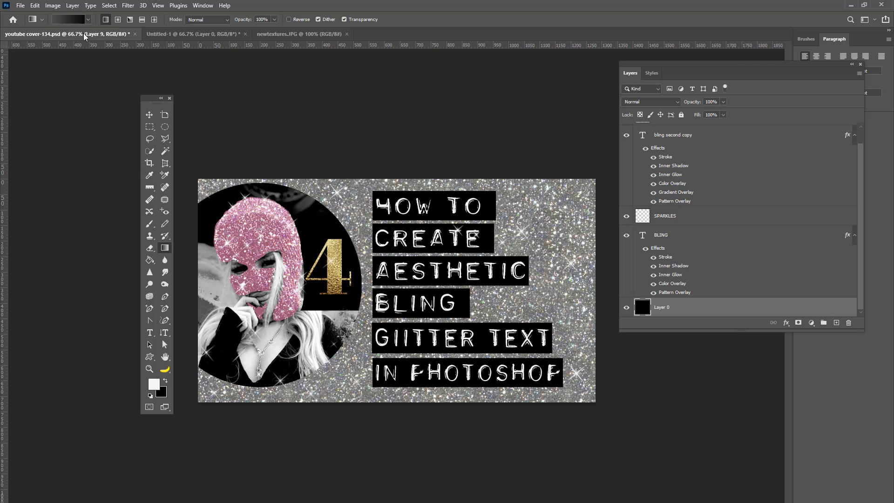
{"action": "left_click", "coordinate": [264, 33]}
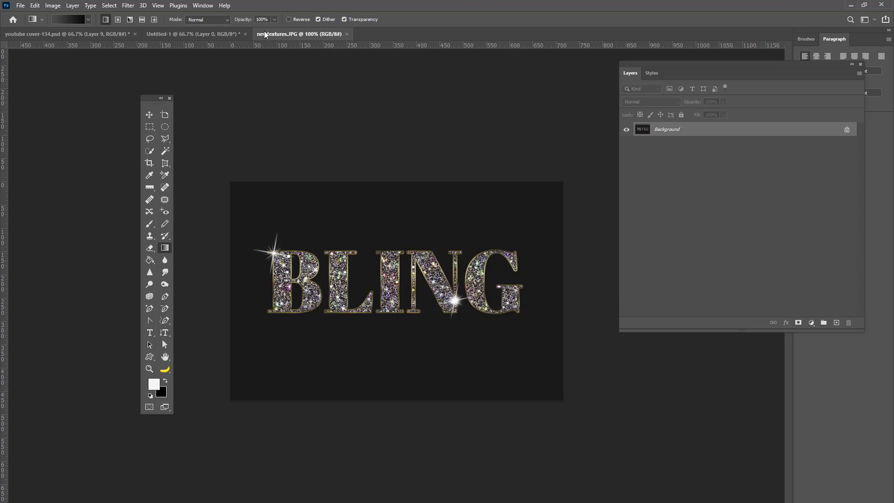
{"action": "left_click", "coordinate": [186, 33]}
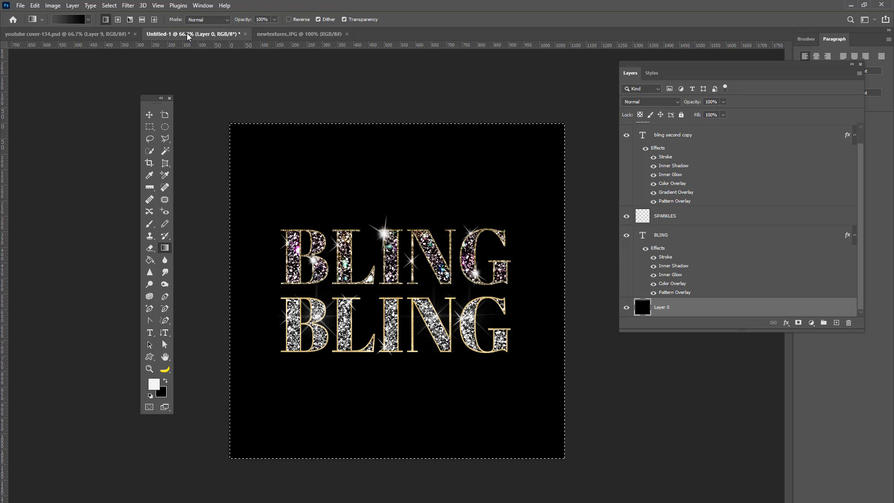
{"action": "left_click", "coordinate": [282, 32]}
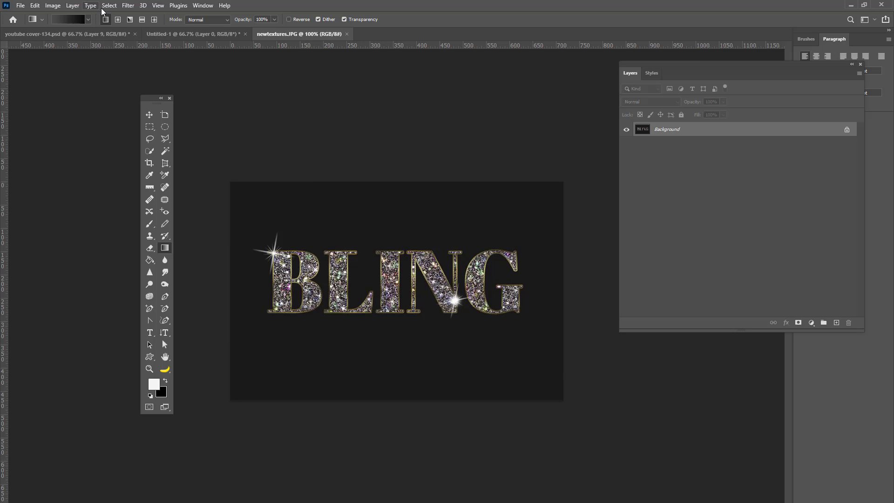
{"action": "left_click", "coordinate": [165, 35]}
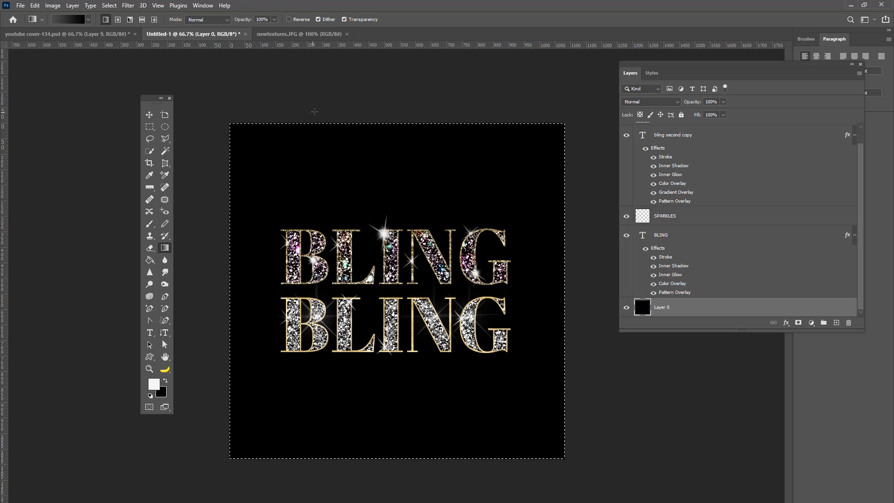
Try the dark grey to black gradient on Layer 0 downward and upward across the canvas, undoing each fill
{"action": "left_click_drag", "start_coordinate": [329, 110], "coordinate": [338, 501]}
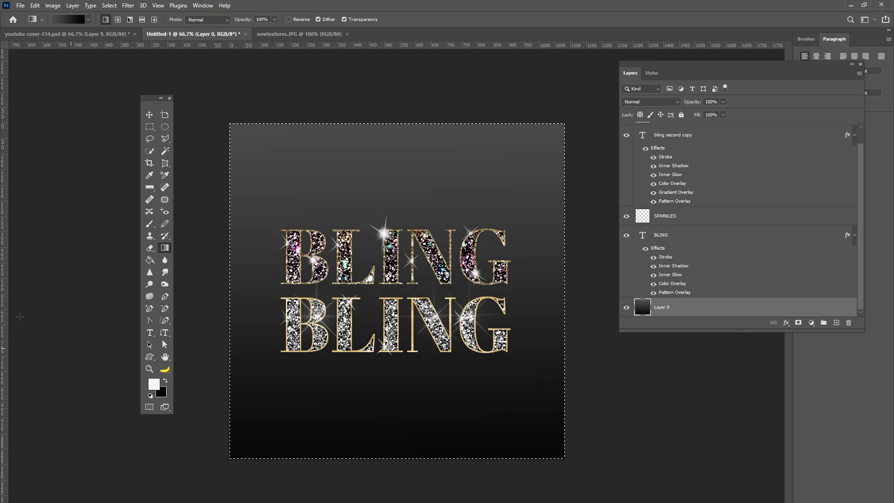
{"action": "key", "text": "ctrl+z"}
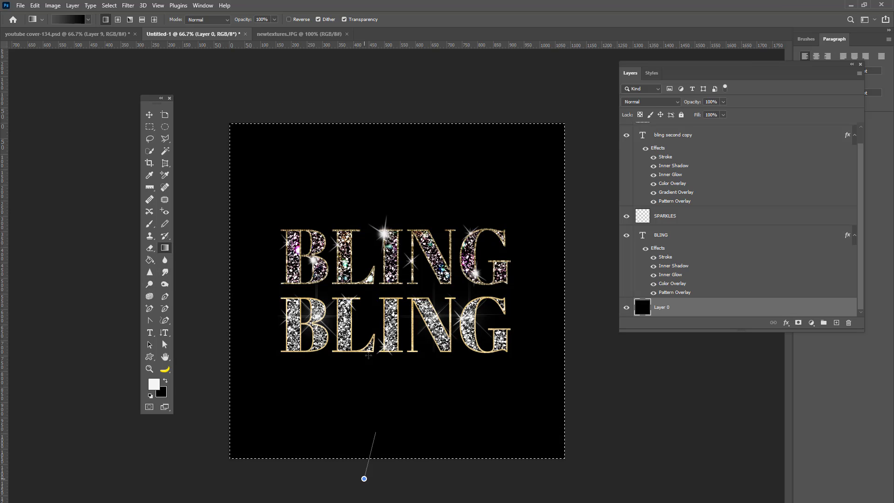
{"action": "left_click_drag", "start_coordinate": [368, 356], "coordinate": [353, 92]}
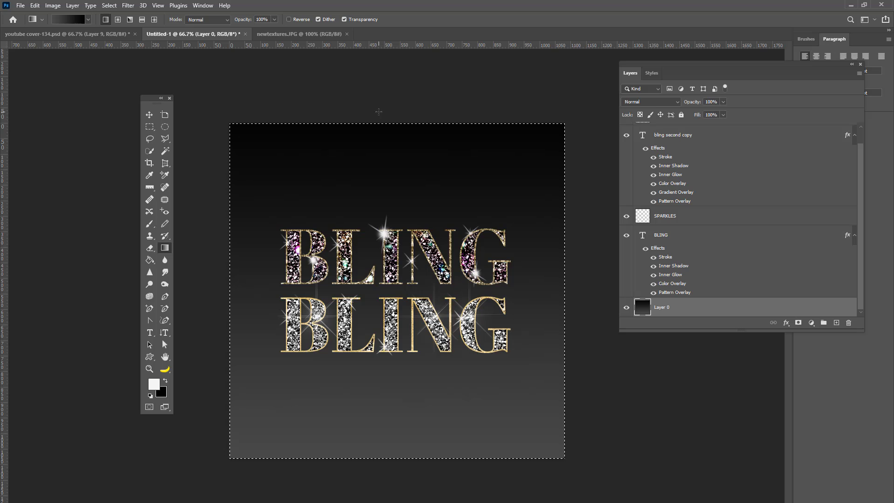
{"action": "key", "text": "ctrl+z"}
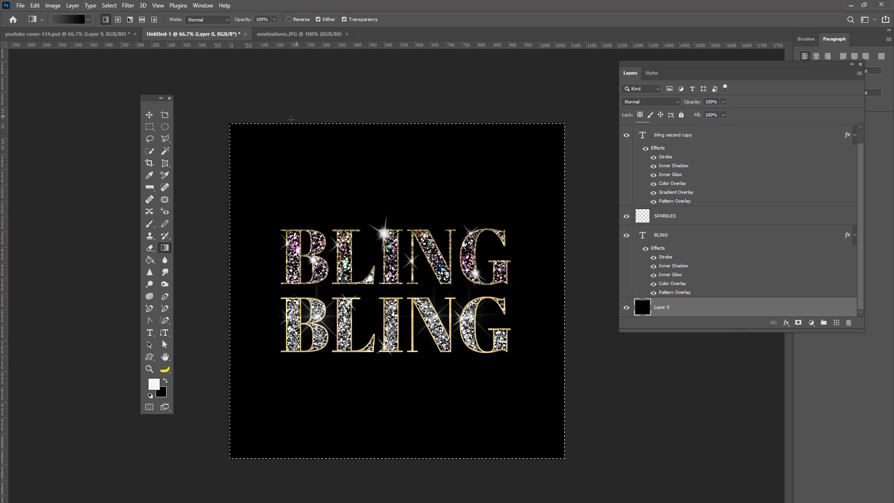
Darken the gradient's grey stop at 2% to a near-black grey
{"action": "left_click", "coordinate": [67, 19]}
{"action": "double_click", "coordinate": [351, 262]}
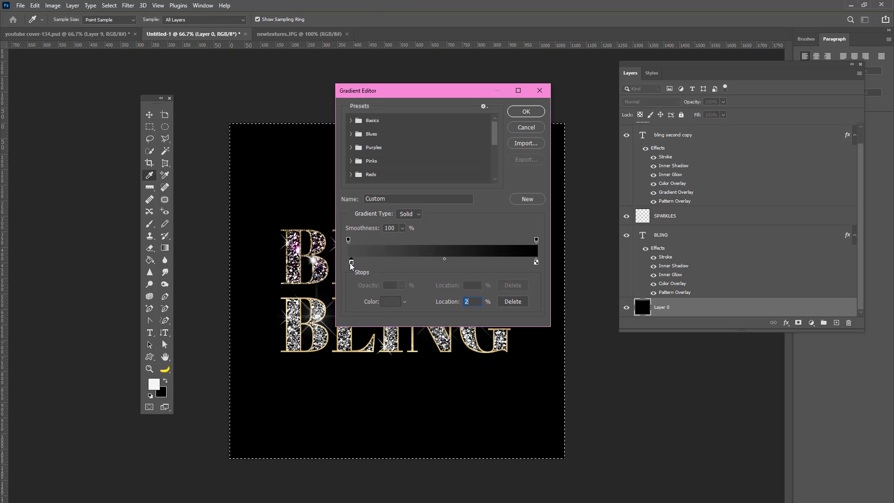
{"action": "left_click_drag", "start_coordinate": [325, 223], "coordinate": [327, 232]}
{"action": "left_click", "coordinate": [525, 129]}
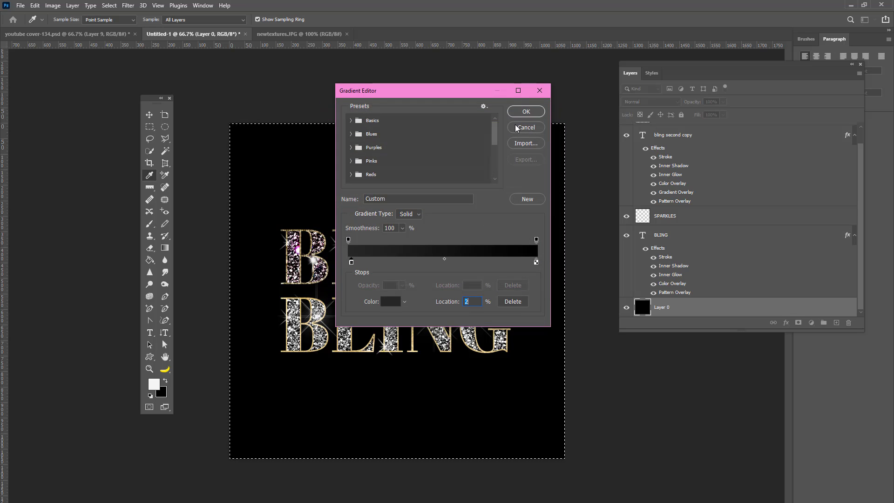
{"action": "left_click", "coordinate": [531, 112]}
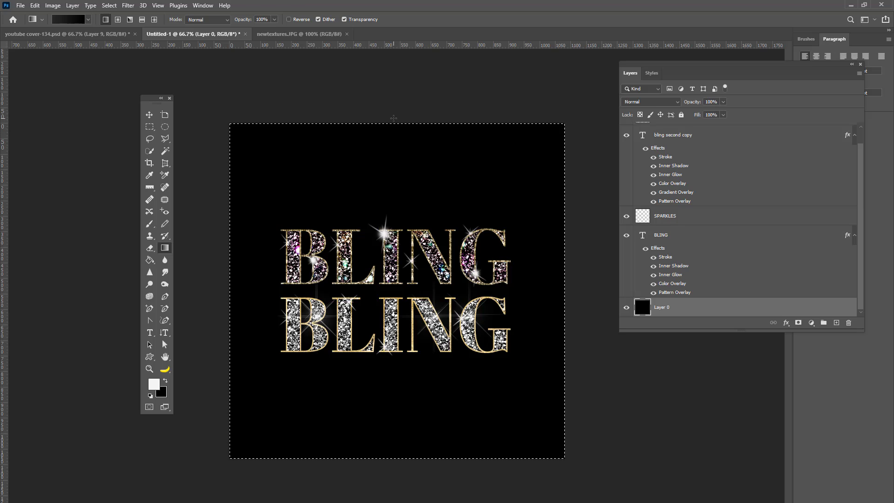
Fill Layer 0 with the linear gradient, near-black grey at the canvas top fading to black below, and deselect the canvas
{"action": "left_click_drag", "start_coordinate": [392, 99], "coordinate": [400, 467]}
{"action": "left_click_drag", "start_coordinate": [400, 501], "coordinate": [400, 502]}
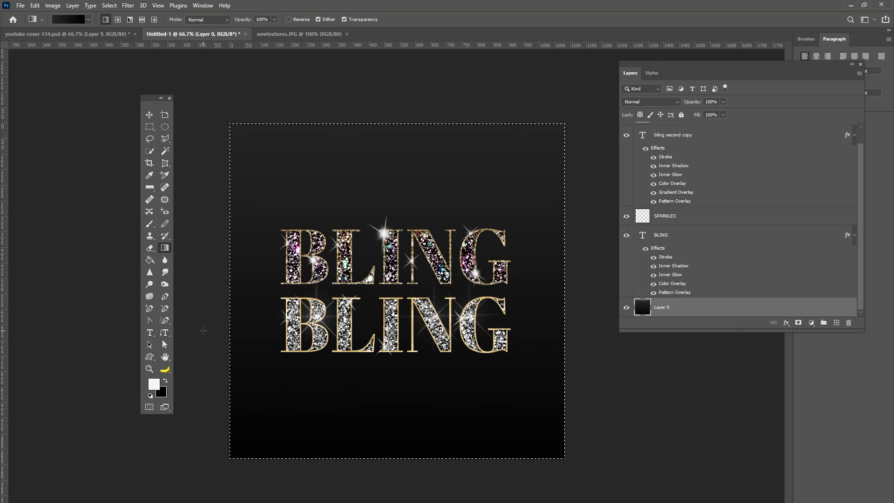
{"action": "key", "text": "ctrl+d"}
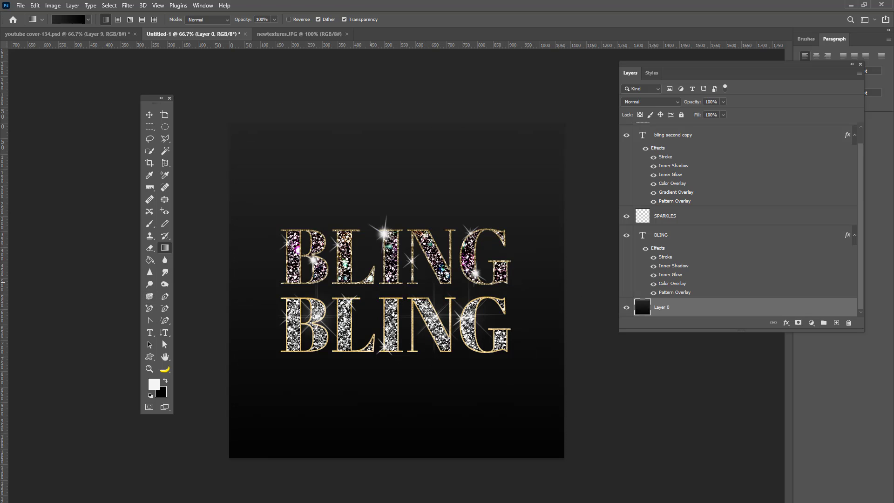
Add a new layer above Layer 0 and stamp one large white sparkle behind the BLING texts with the single7 brush
{"action": "left_click", "coordinate": [836, 323]}
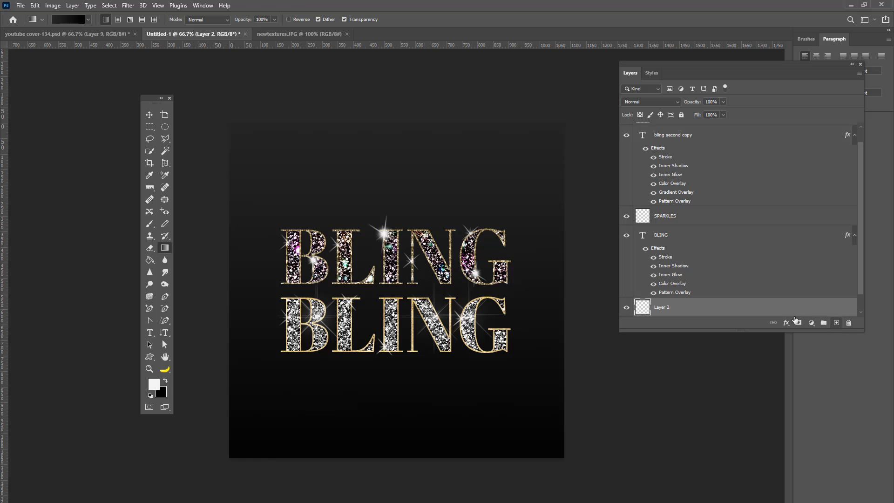
{"action": "left_click", "coordinate": [149, 224]}
{"action": "left_click", "coordinate": [64, 22]}
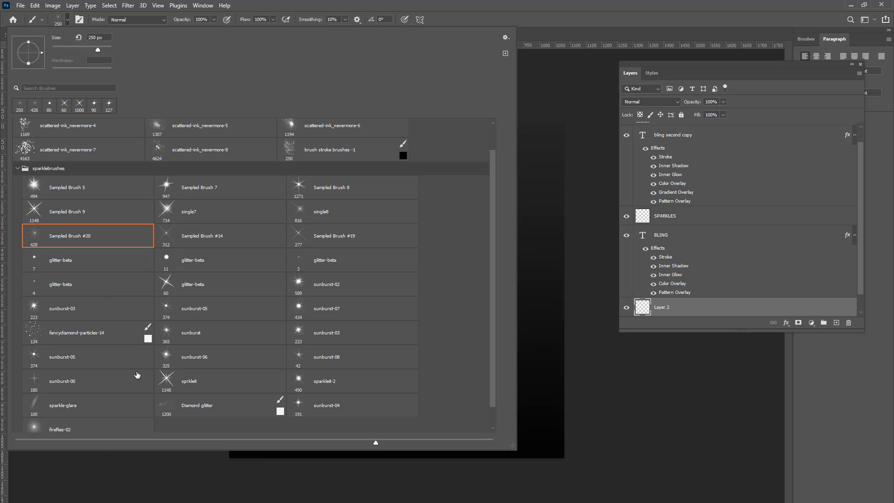
{"action": "left_click", "coordinate": [168, 212]}
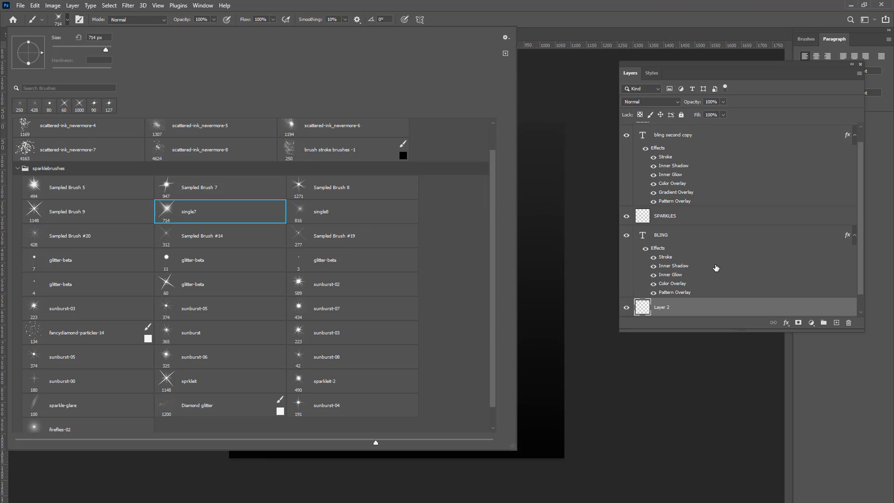
{"action": "left_click", "coordinate": [694, 308]}
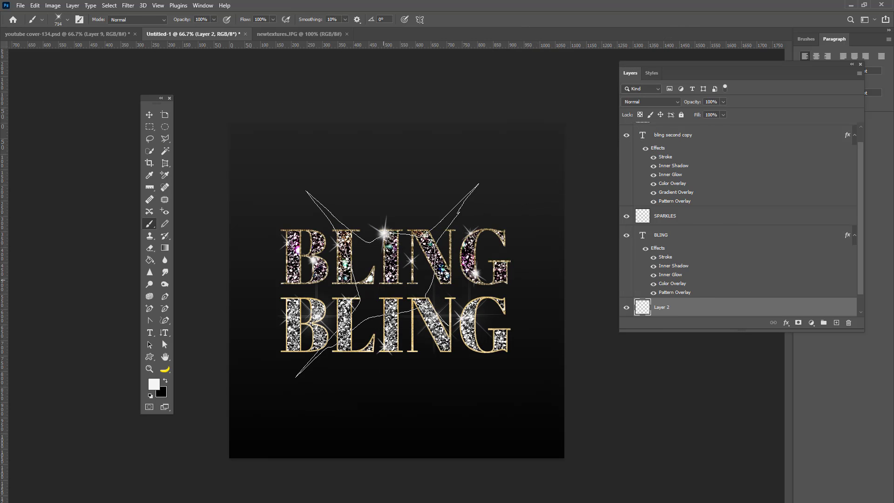
{"action": "left_click", "coordinate": [391, 251]}
{"action": "key", "text": "]"}
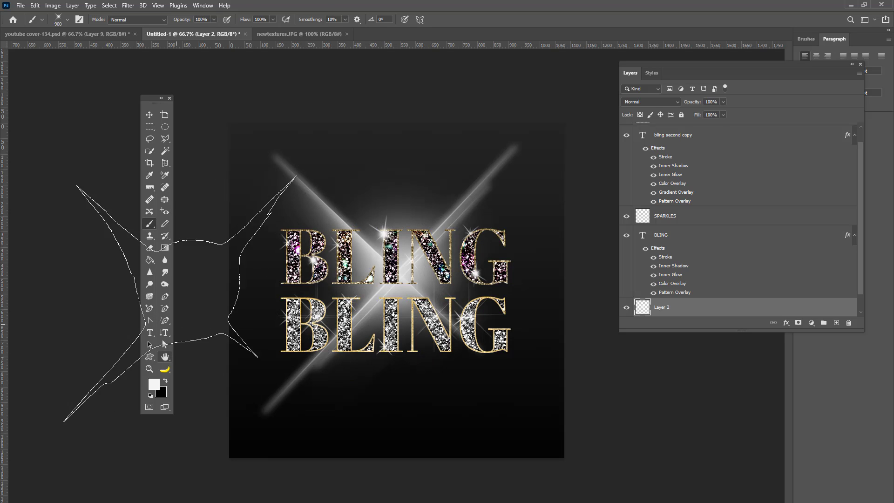
Try a Gaussian Blur with a 187.7 px radius on the large sparkle layer
{"action": "left_click", "coordinate": [127, 7]}
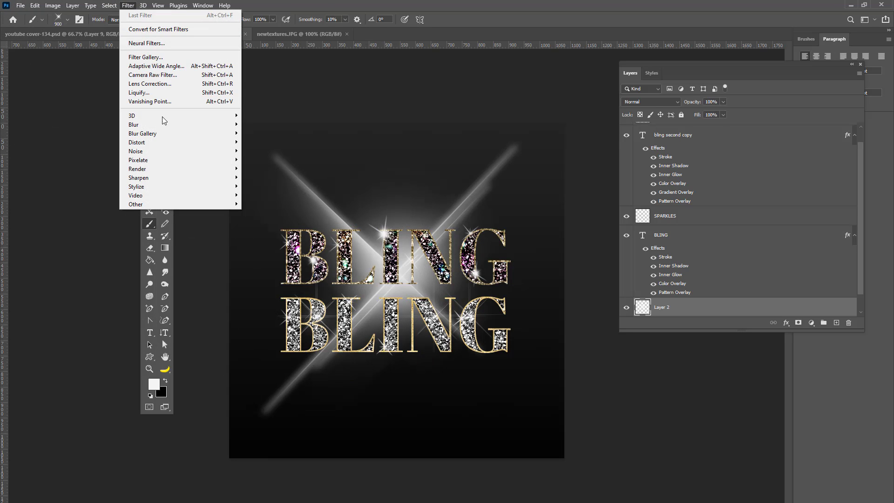
{"action": "mouse_move", "coordinate": [161, 123]}
{"action": "left_click", "coordinate": [244, 158]}
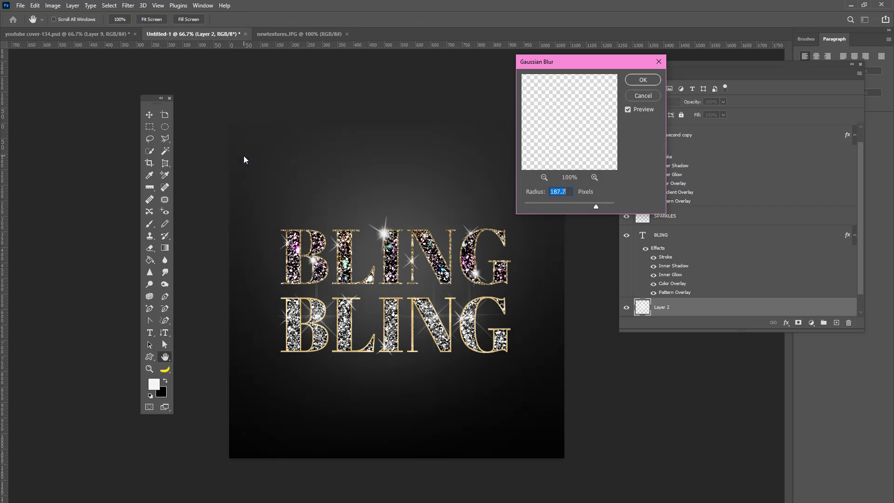
{"action": "left_click", "coordinate": [650, 82]}
{"action": "left_click", "coordinate": [128, 5]}
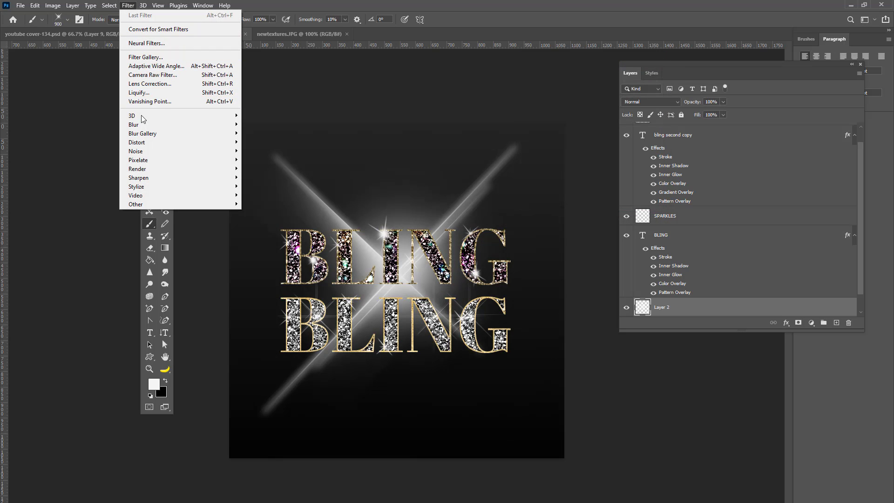
{"action": "mouse_move", "coordinate": [138, 125]}
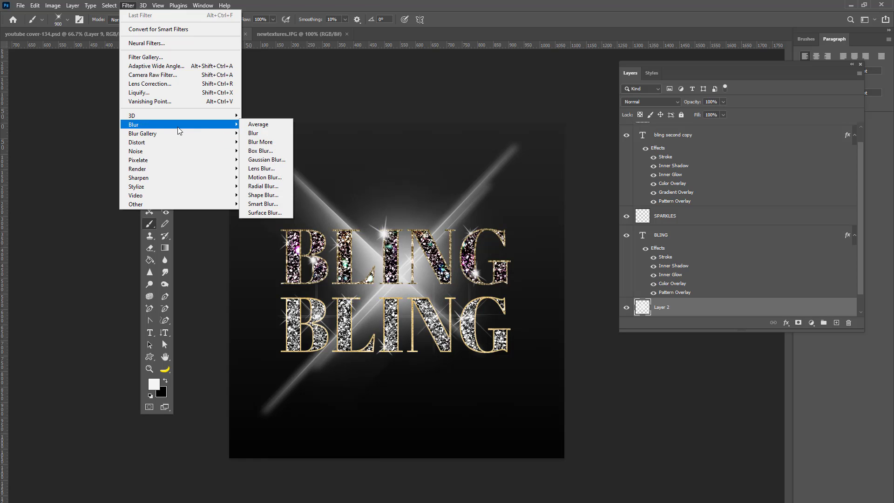
{"action": "mouse_move", "coordinate": [182, 136]}
{"action": "key", "text": "Escape"}
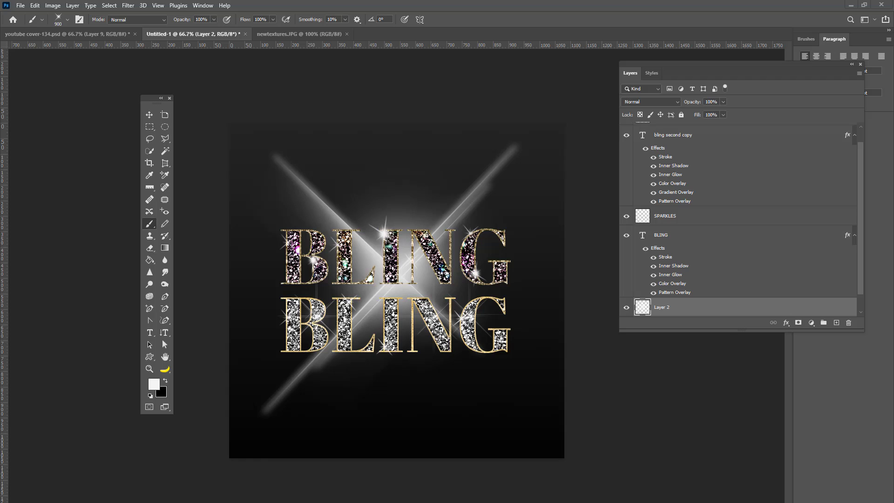
Apply a Box Blur with a 107 px radius to the large sparkle on Layer 2
{"action": "left_click", "coordinate": [128, 5]}
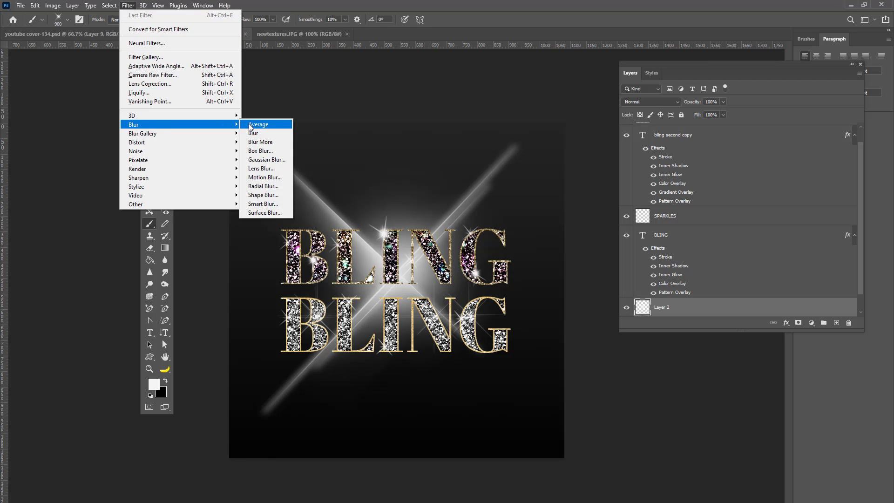
{"action": "left_click", "coordinate": [259, 151]}
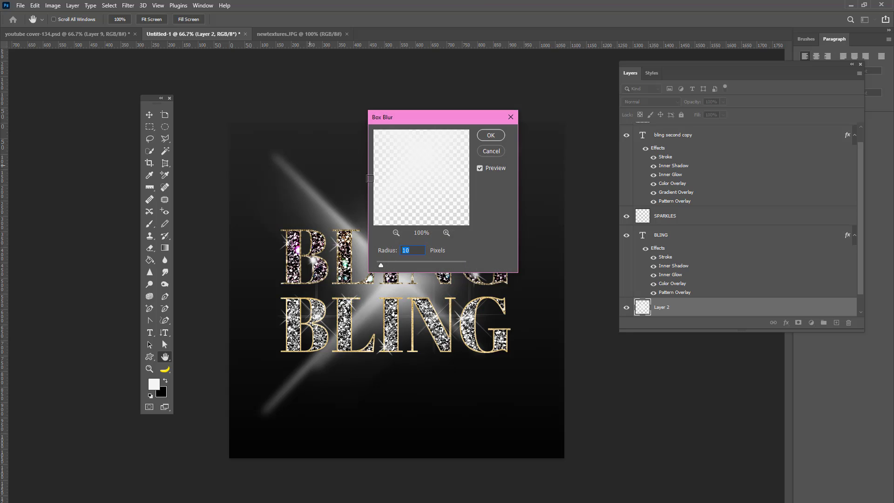
{"action": "left_click_drag", "start_coordinate": [439, 120], "coordinate": [566, 70]}
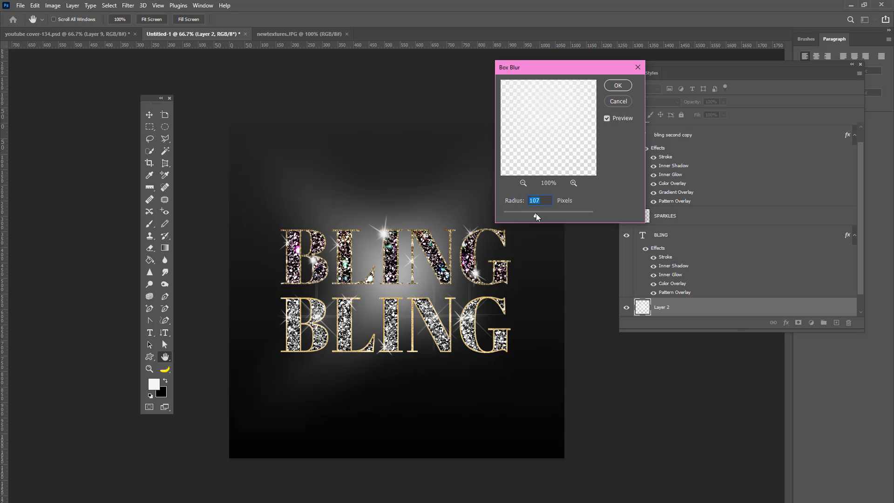
{"action": "left_click", "coordinate": [618, 85]}
{"action": "key", "text": "b"}
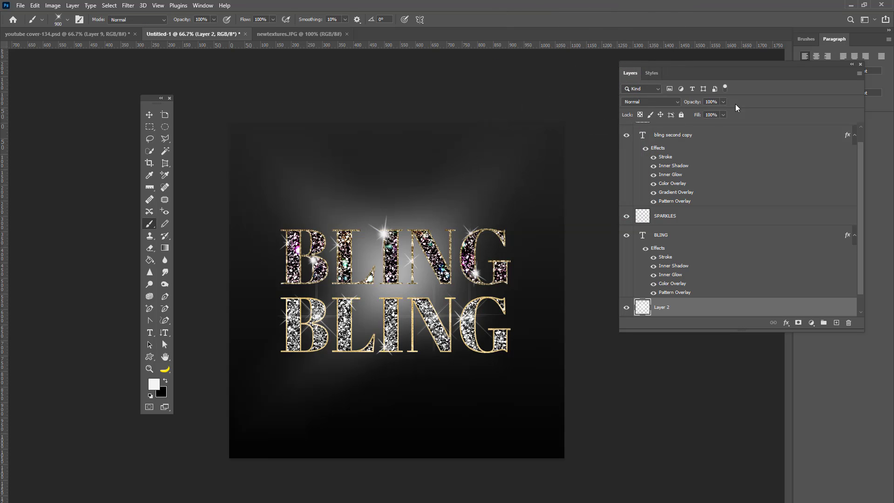
Set Layer 2's blend mode to Luminosity and its fill to 10%
{"action": "left_click", "coordinate": [652, 101]}
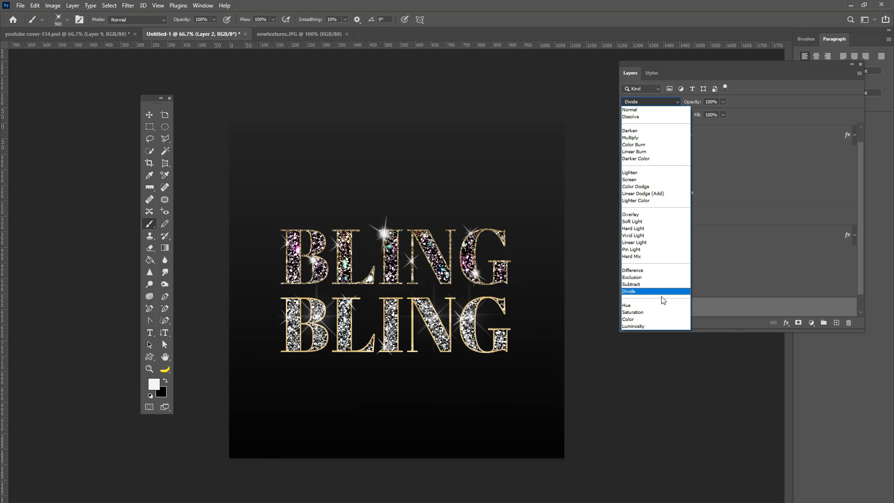
{"action": "left_click", "coordinate": [652, 326]}
{"action": "left_click_drag", "start_coordinate": [722, 119], "coordinate": [710, 129]}
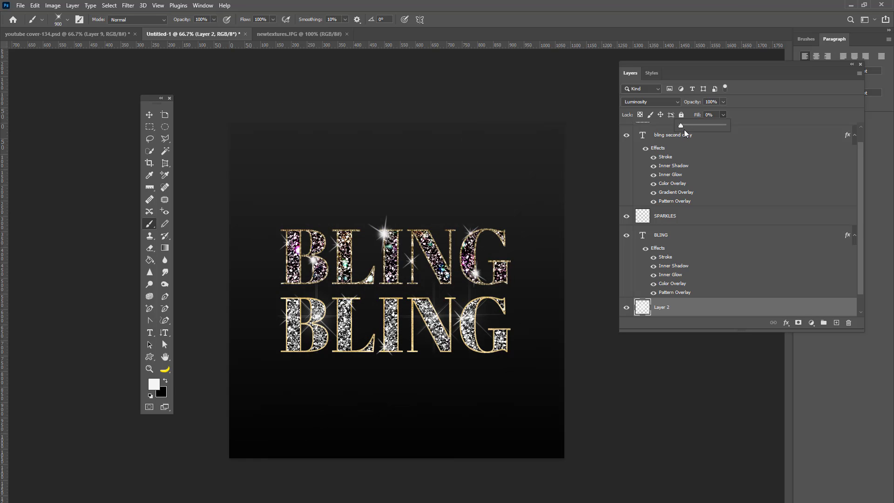
{"action": "left_click_drag", "start_coordinate": [682, 123], "coordinate": [685, 123]}
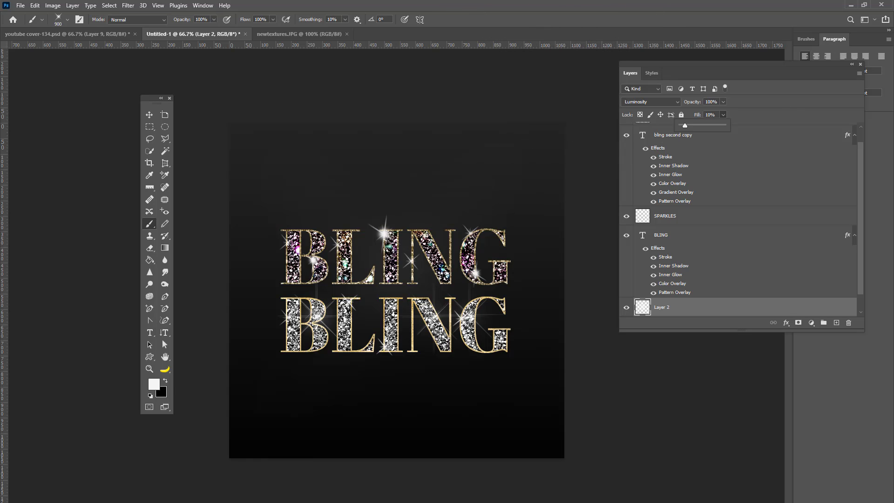
Try a lower opacity on Layer 2, restore it to 100%, and set the blend mode to Normal
{"action": "left_click", "coordinate": [723, 101]}
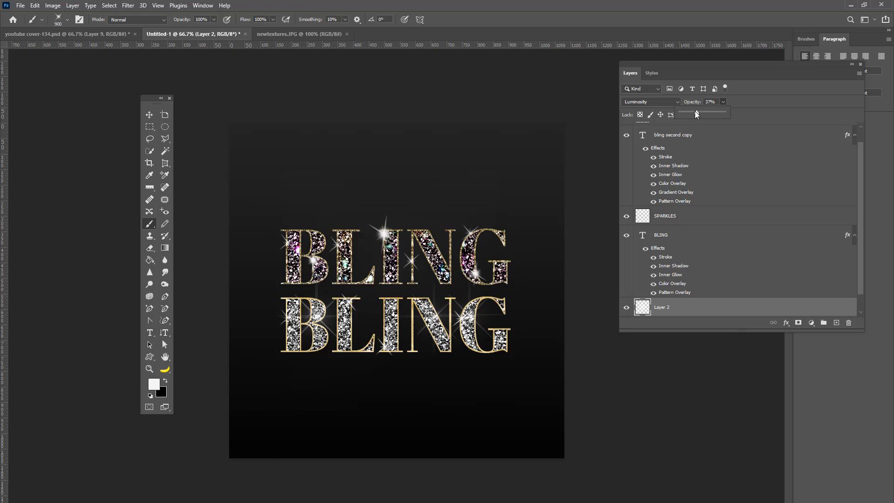
{"action": "left_click_drag", "start_coordinate": [696, 114], "coordinate": [750, 110]}
{"action": "left_click", "coordinate": [636, 101]}
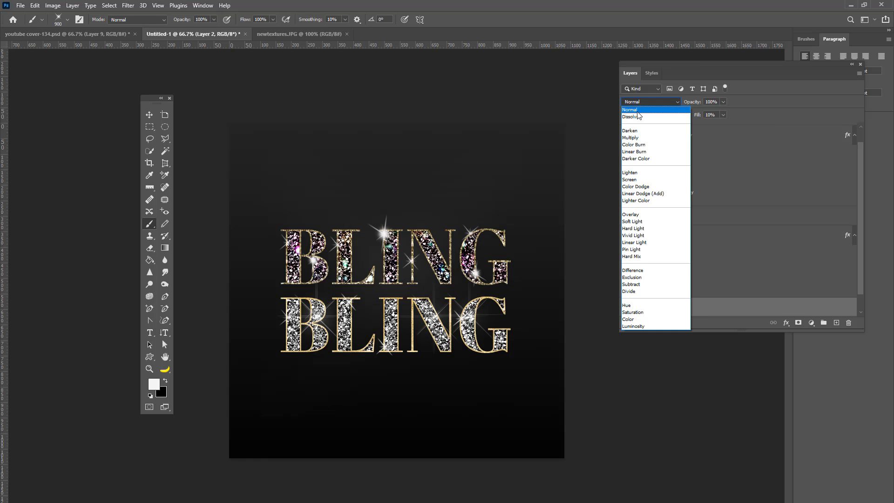
{"action": "left_click", "coordinate": [637, 111]}
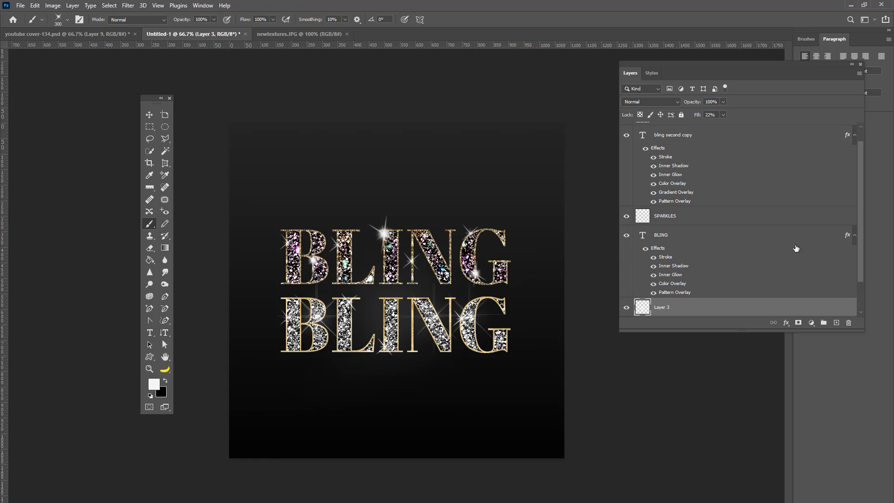
Apply a Gaussian Blur with a 34.6 px radius to the glow on Layer 3
{"action": "left_click_drag", "start_coordinate": [860, 154], "coordinate": [861, 193]}
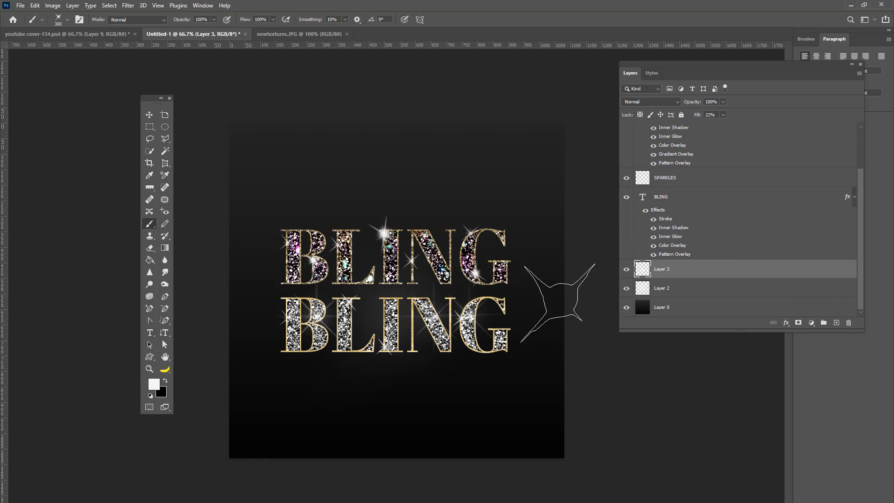
{"action": "left_click", "coordinate": [657, 291]}
{"action": "left_click", "coordinate": [655, 270]}
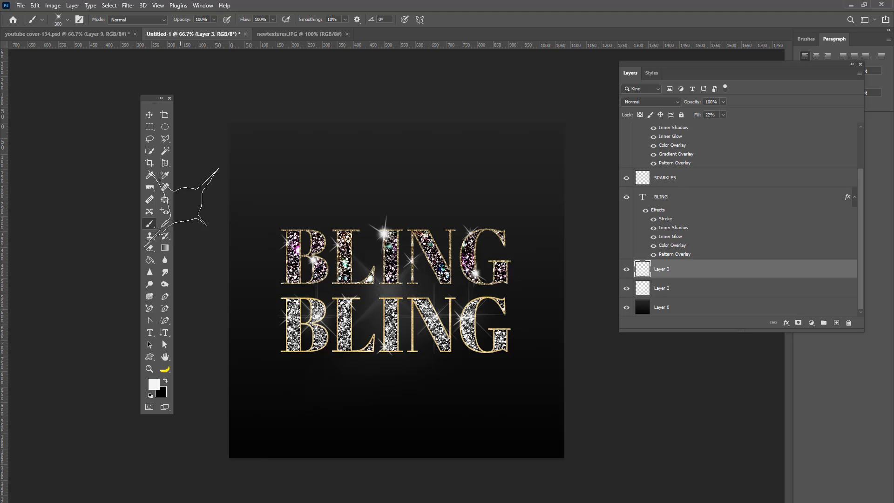
{"action": "left_click", "coordinate": [128, 5]}
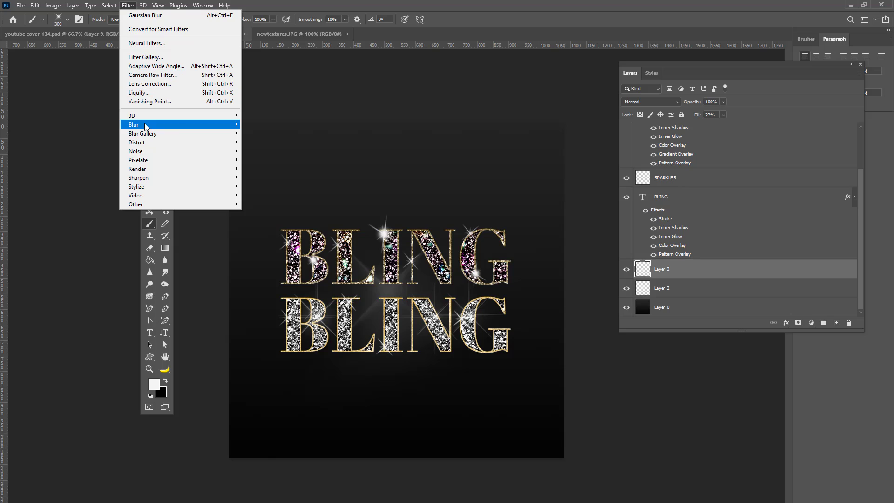
{"action": "mouse_move", "coordinate": [145, 124]}
{"action": "left_click", "coordinate": [263, 159]}
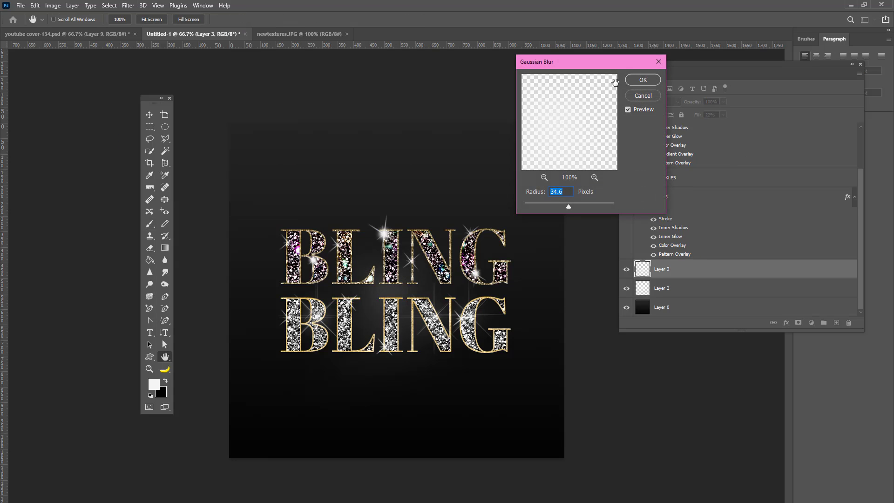
{"action": "left_click", "coordinate": [642, 80]}
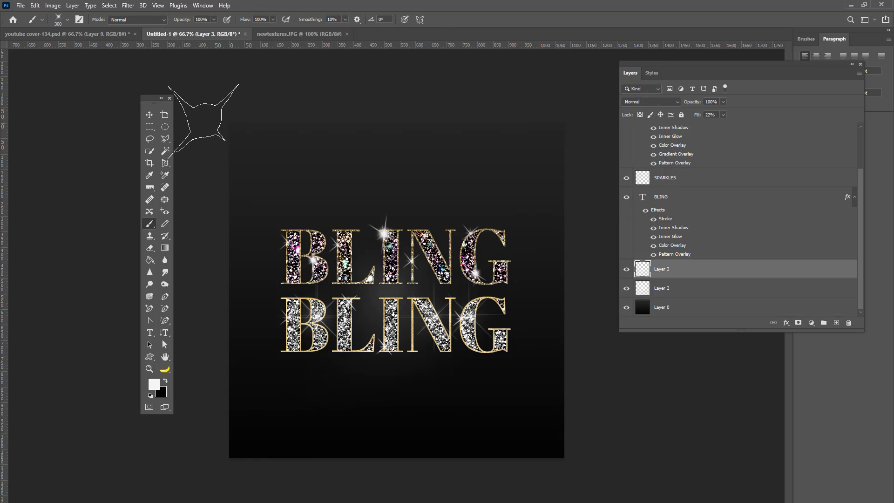
Enlarge the Layer 3 glow to about 106% width and 109% height and move it to about X 540, Y 648 px
{"action": "key", "text": "ctrl+t"}
{"action": "left_click_drag", "start_coordinate": [492, 423], "coordinate": [507, 439]}
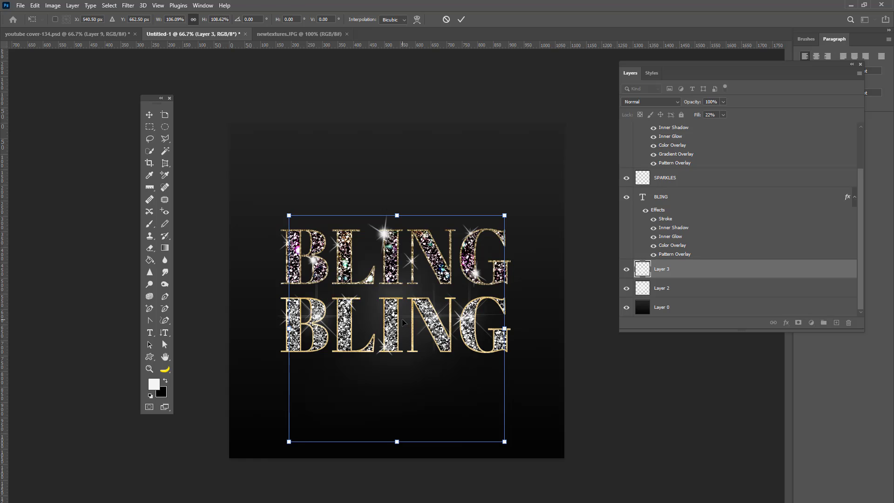
{"action": "left_click_drag", "start_coordinate": [401, 319], "coordinate": [401, 313]}
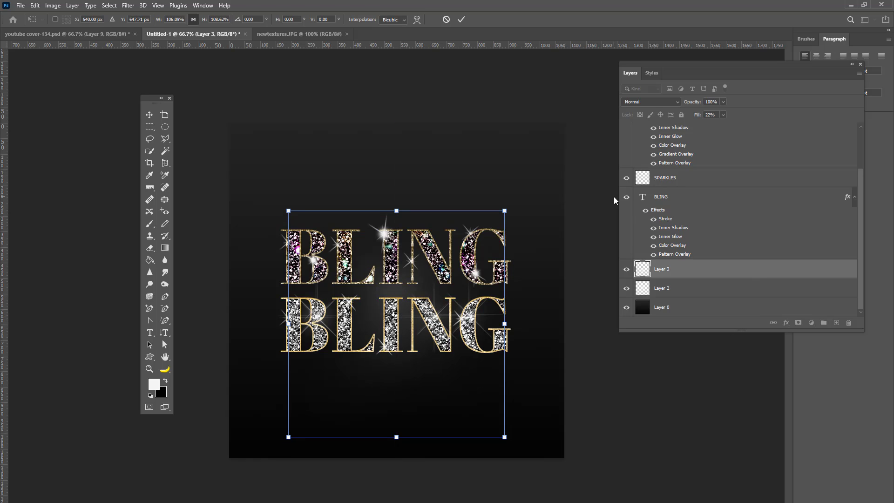
{"action": "key", "text": "Return"}
{"action": "key", "text": "b"}
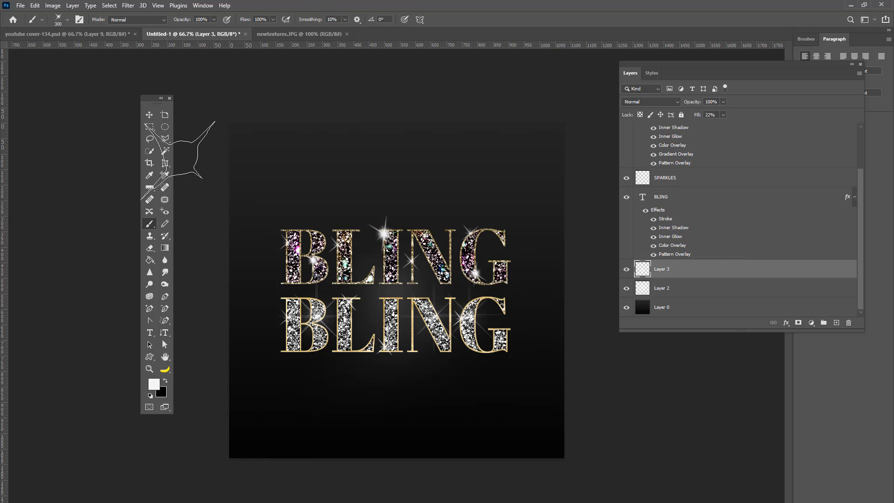
Display the blingitonstyles group of layer styles beside the canvas
{"action": "left_click", "coordinate": [149, 115]}
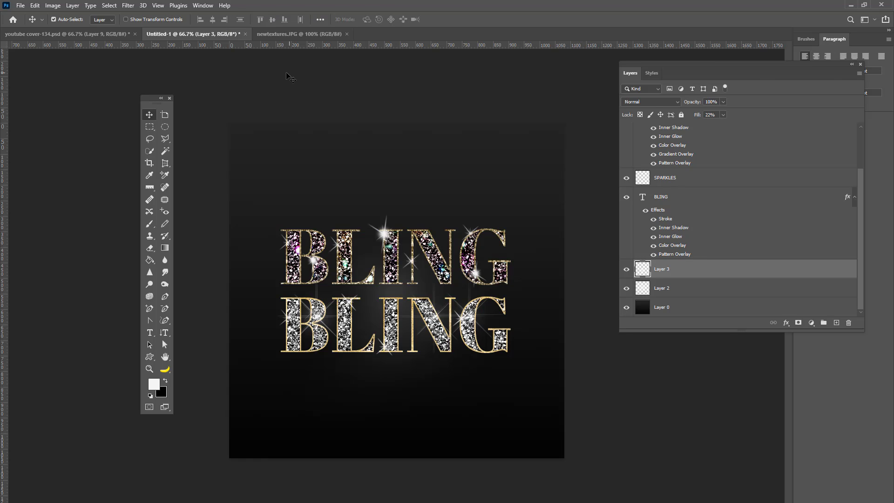
{"action": "left_click_drag", "start_coordinate": [764, 64], "coordinate": [716, 104]}
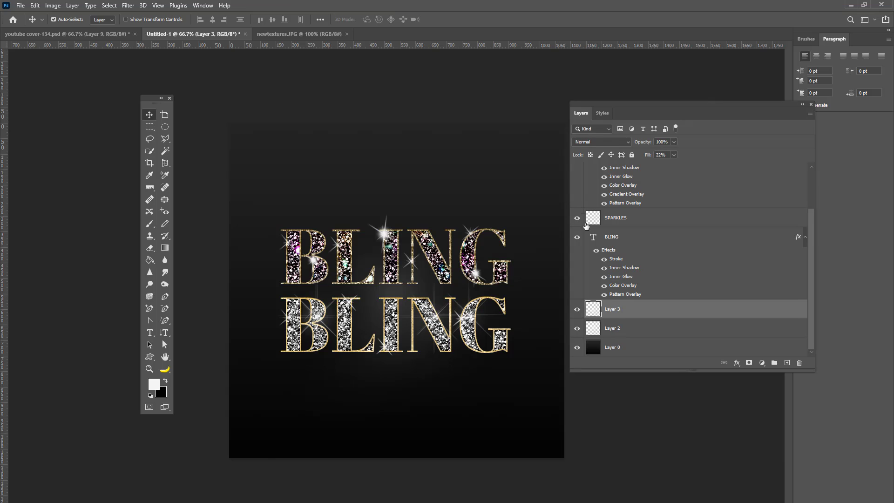
{"action": "left_click", "coordinate": [602, 113]}
{"action": "scroll", "coordinate": [615, 342], "scroll_direction": "down", "scroll_amount": 10}
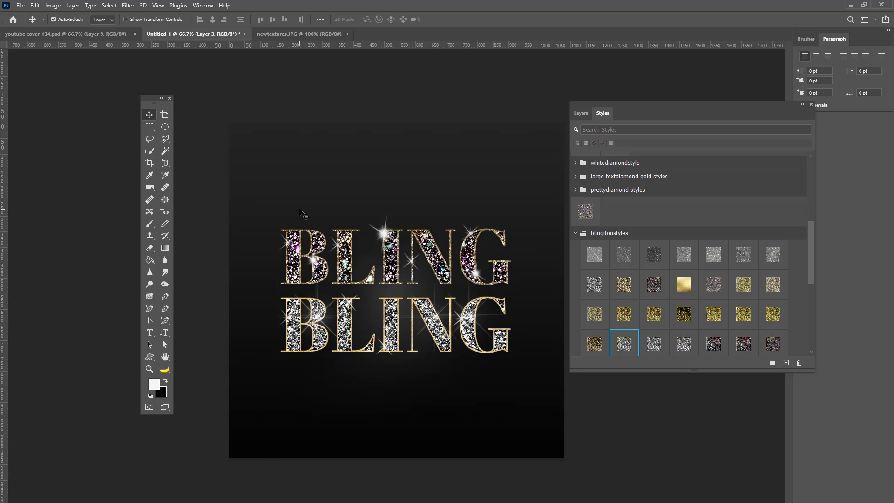
Add the white 10 pt Abril Fatface text "bling it on" above the upper BLING text
{"action": "left_click", "coordinate": [149, 335]}
{"action": "left_click", "coordinate": [306, 175]}
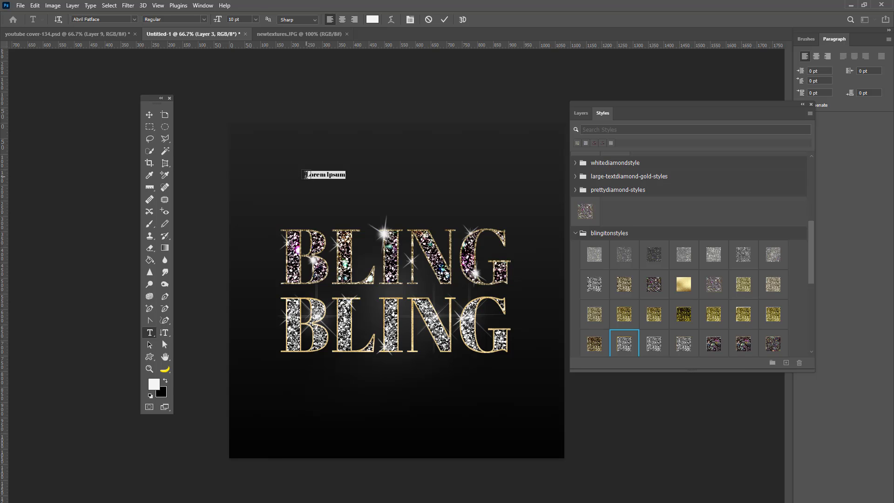
{"action": "type", "text": "bling iton"}
{"action": "left_click", "coordinate": [327, 174]}
{"action": "left_click", "coordinate": [149, 114]}
Enlarge the "bling it on" text to headline size and move it slightly down towards the upper BLING text
{"action": "key", "text": "ctrl+t"}
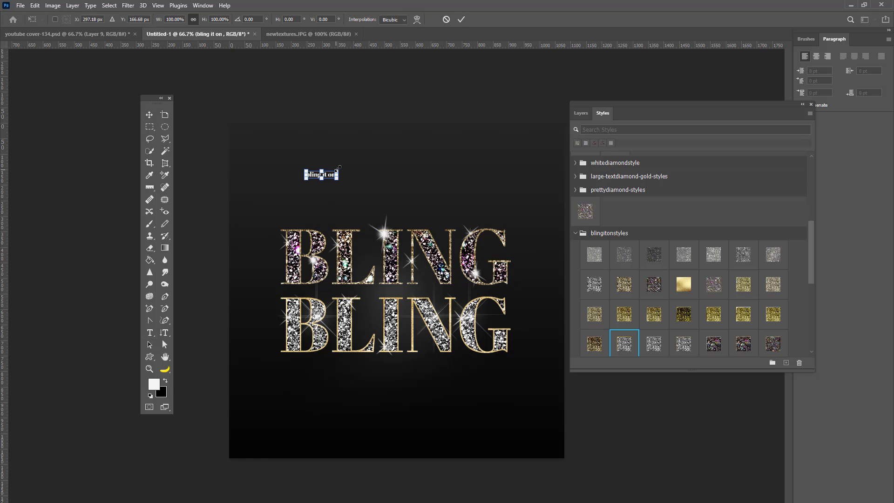
{"action": "left_click_drag", "start_coordinate": [338, 170], "coordinate": [463, 125]}
{"action": "key", "text": "Return"}
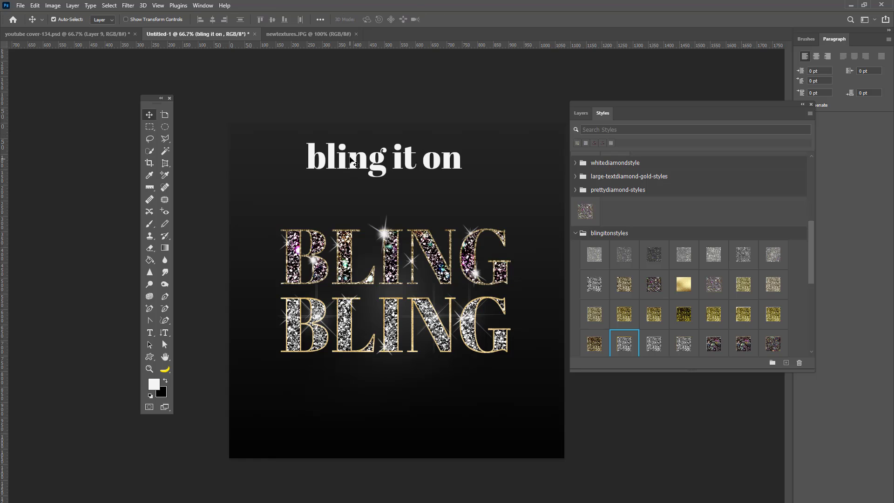
{"action": "left_click_drag", "start_coordinate": [421, 151], "coordinate": [420, 166]}
Try the silver glitter styles from the first two rows of blingitonstyles on the "bling it on" text
{"action": "left_click", "coordinate": [597, 252]}
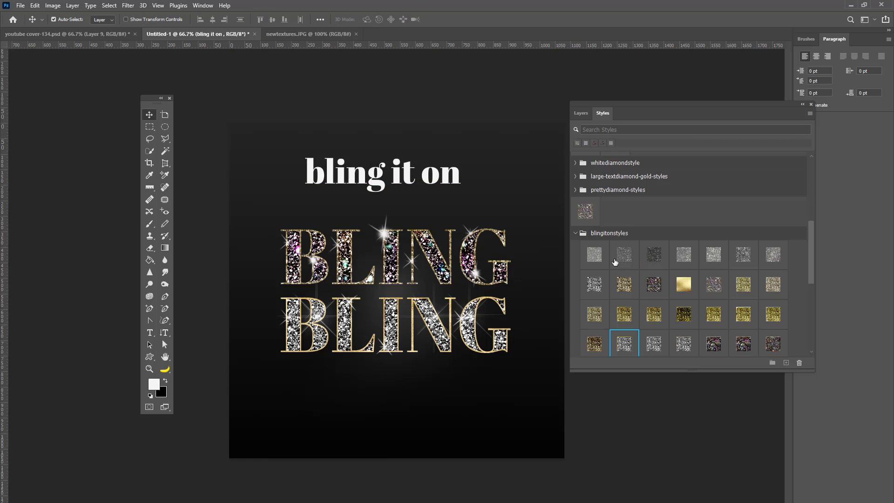
{"action": "left_click", "coordinate": [626, 261]}
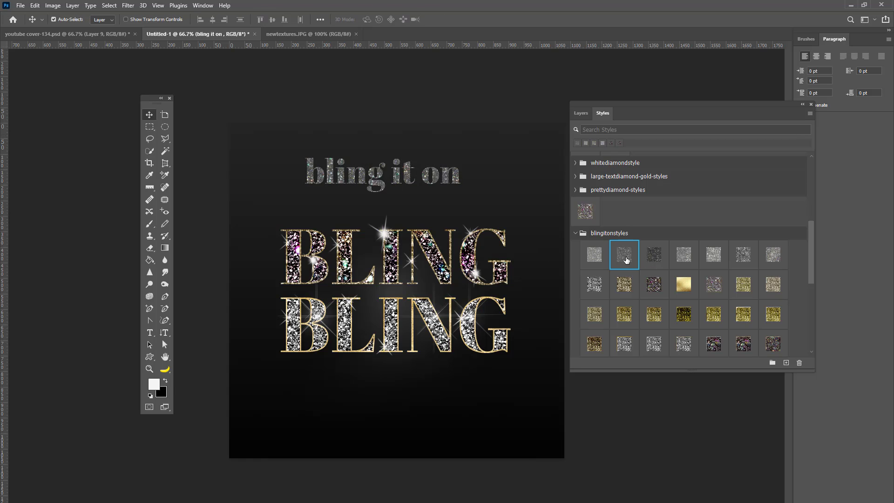
{"action": "left_click", "coordinate": [653, 259]}
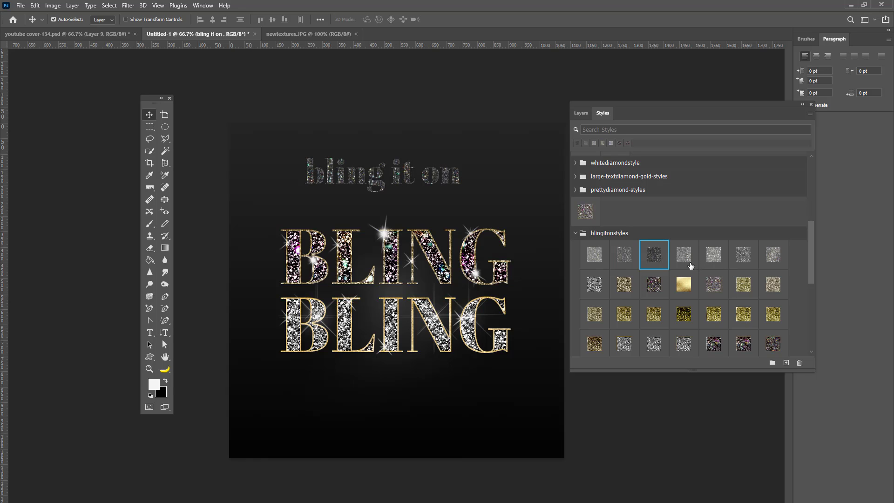
{"action": "left_click", "coordinate": [684, 258]}
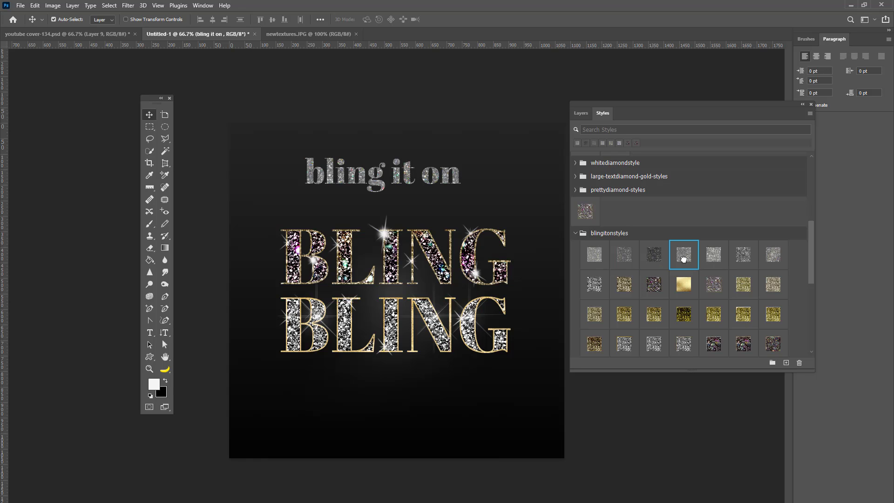
{"action": "left_click", "coordinate": [717, 255]}
{"action": "left_click", "coordinate": [731, 255]}
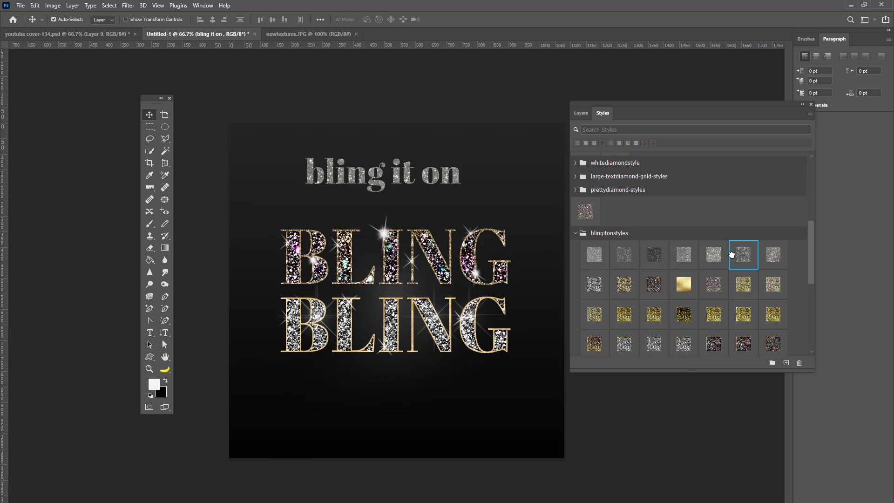
{"action": "left_click", "coordinate": [767, 255]}
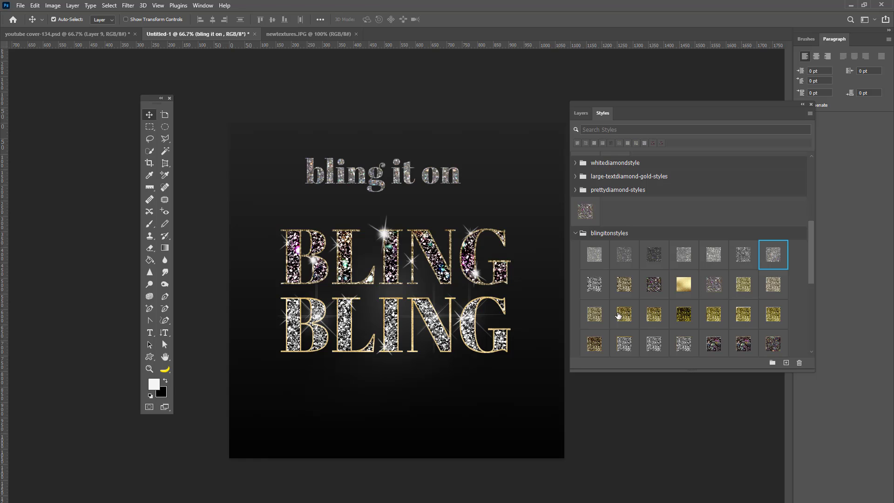
{"action": "left_click", "coordinate": [592, 286]}
Apply the gold glitter style, second in the third row of blingitonstyles, to the "bling it on" text and return to the layer list
{"action": "left_click", "coordinate": [623, 314]}
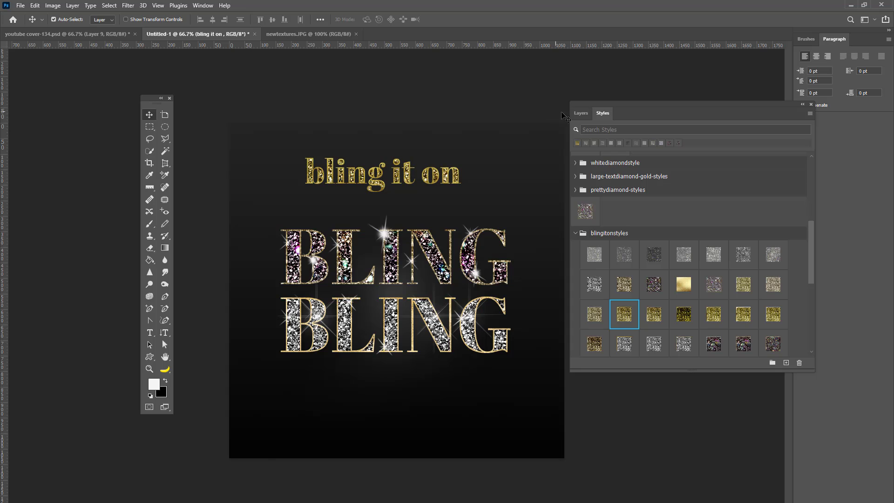
{"action": "left_click", "coordinate": [581, 113]}
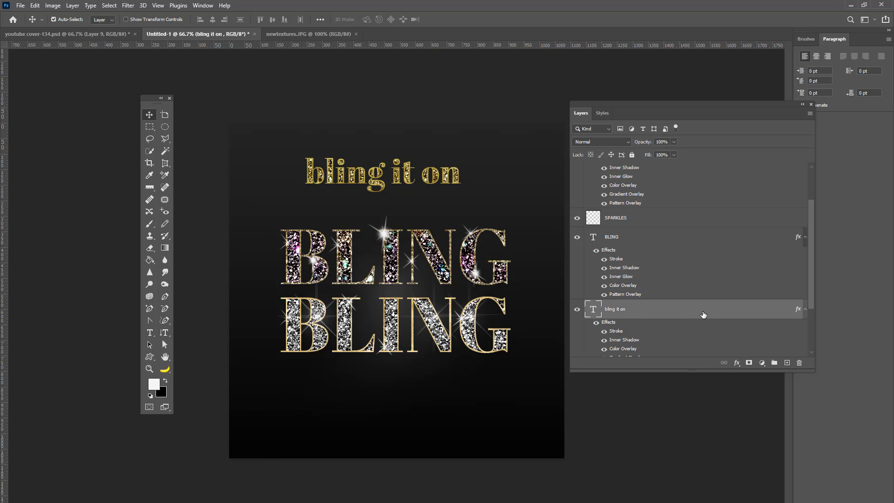
Turn off the Stroke effect of the "bling it on" text layer
{"action": "left_click", "coordinate": [737, 363]}
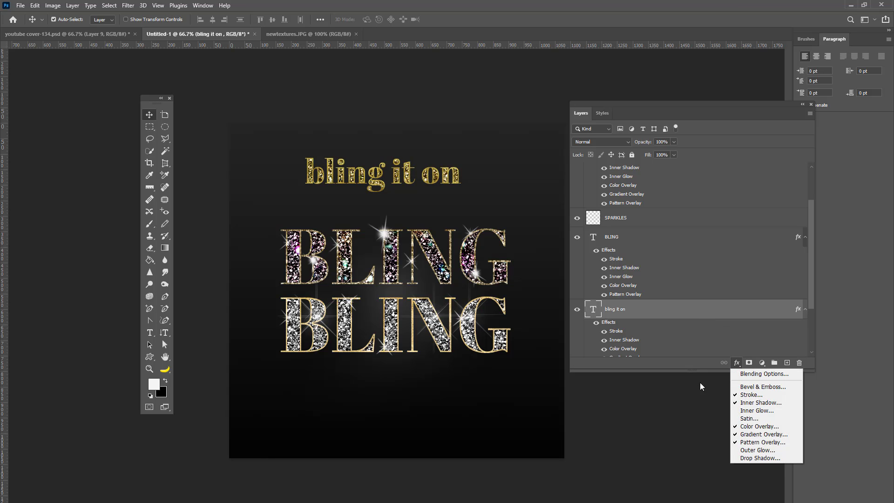
{"action": "left_click", "coordinate": [751, 394]}
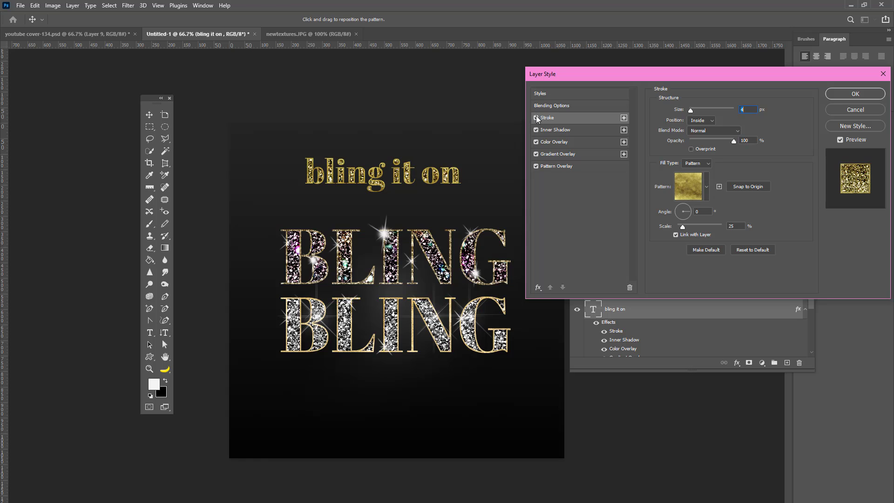
{"action": "left_click", "coordinate": [536, 118]}
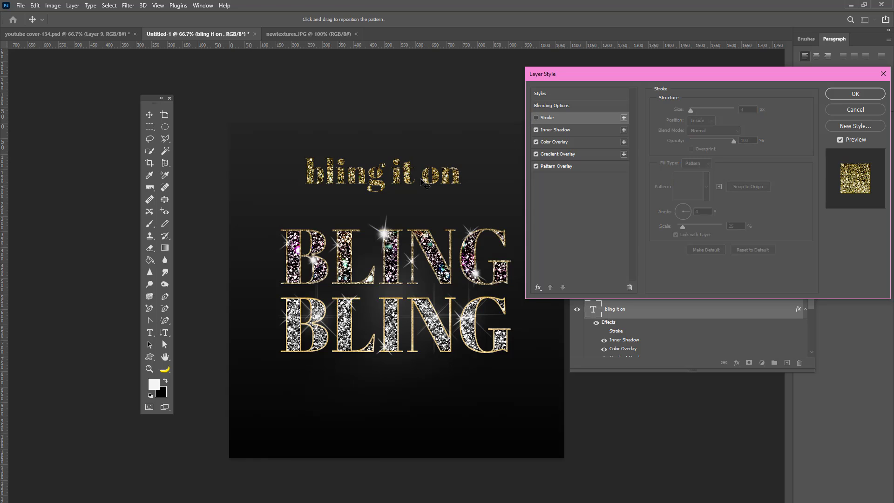
{"action": "left_click", "coordinate": [854, 93]}
Switch to the Brush tool, hide the "bling it on" text layer and add a new empty layer above it
{"action": "left_click", "coordinate": [149, 224]}
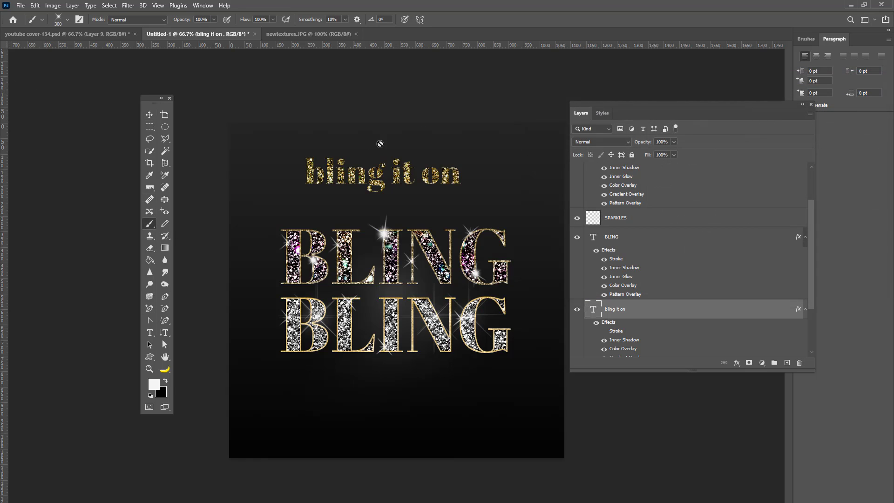
{"action": "left_click", "coordinate": [577, 310]}
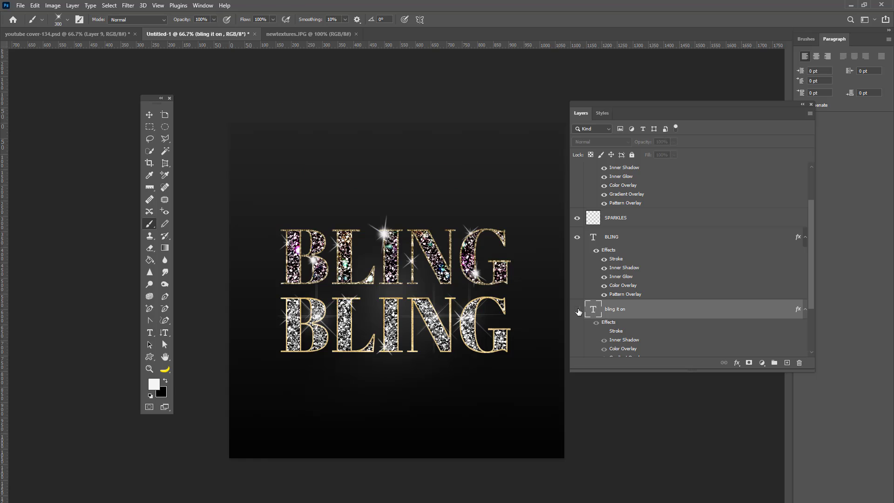
{"action": "left_click", "coordinate": [577, 310]}
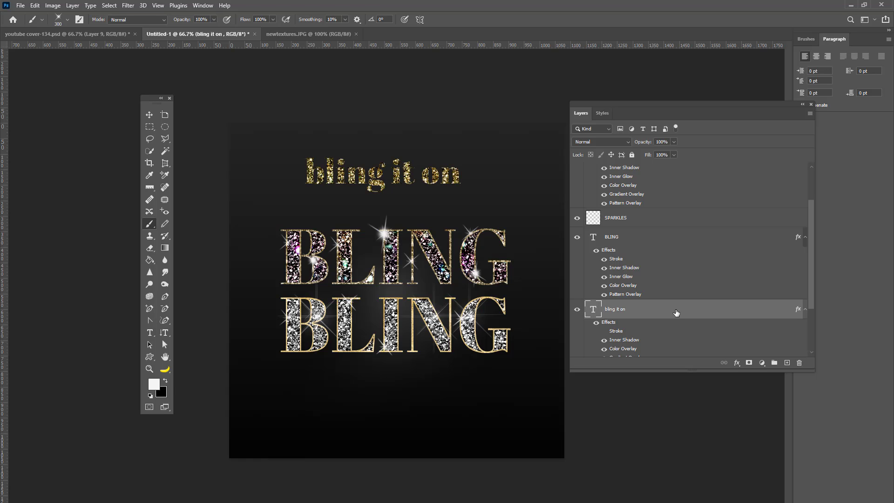
{"action": "left_click", "coordinate": [578, 310]}
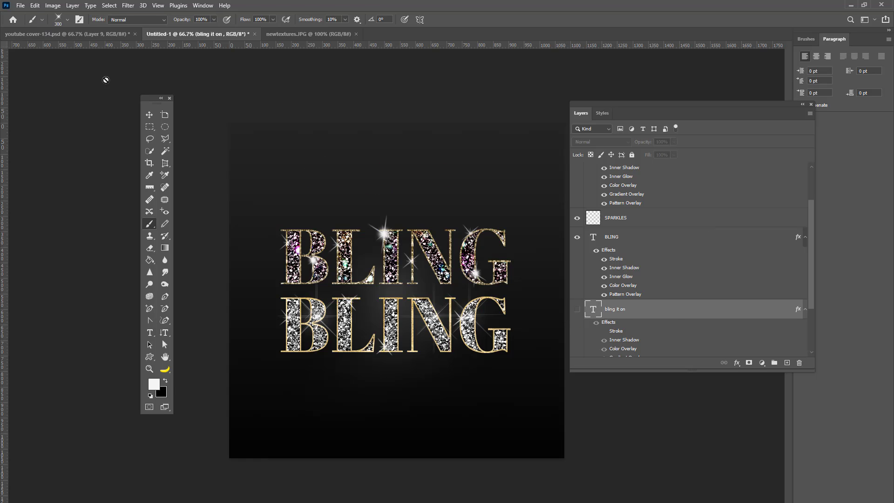
{"action": "left_click", "coordinate": [786, 363]}
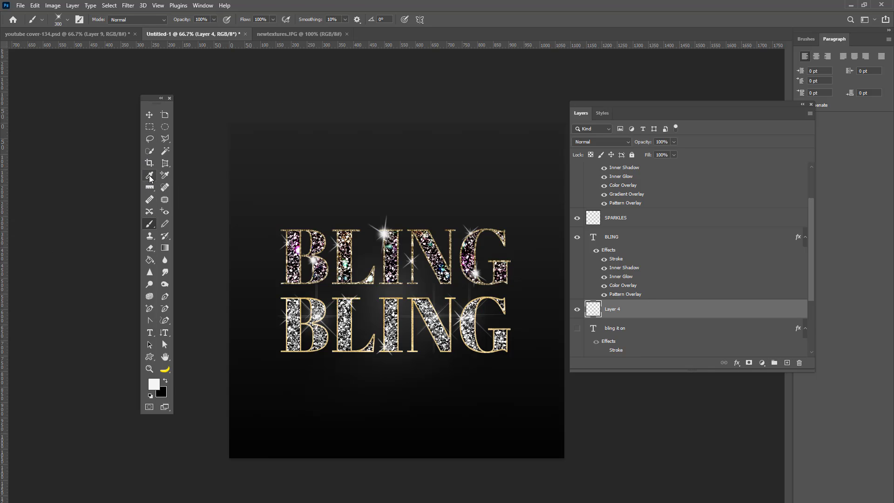
Choose the Hard Round Pressure Opacity brush from the Default Brushes in Legacy Brushes, keeping the new empty layer active
{"action": "left_click", "coordinate": [66, 21]}
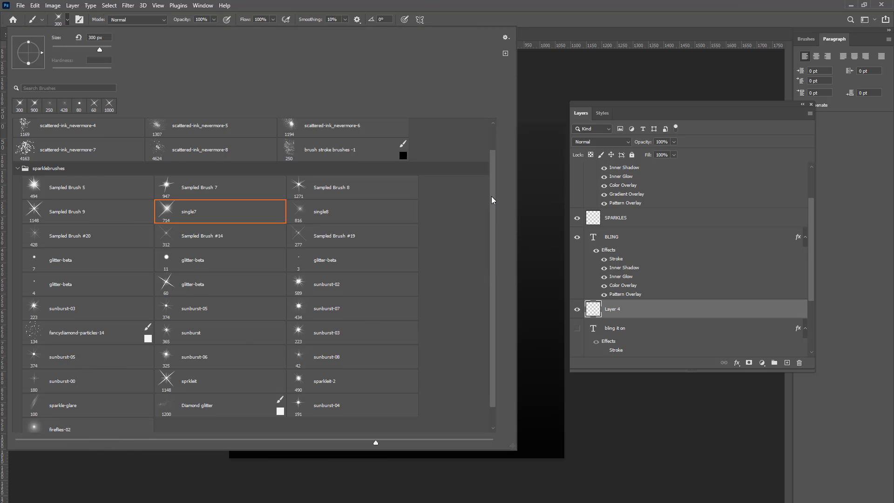
{"action": "scroll", "coordinate": [494, 283], "scroll_direction": "down", "scroll_amount": 1}
{"action": "scroll", "coordinate": [467, 171], "scroll_direction": "up", "scroll_amount": 1}
{"action": "scroll", "coordinate": [490, 306], "scroll_direction": "down", "scroll_amount": 1}
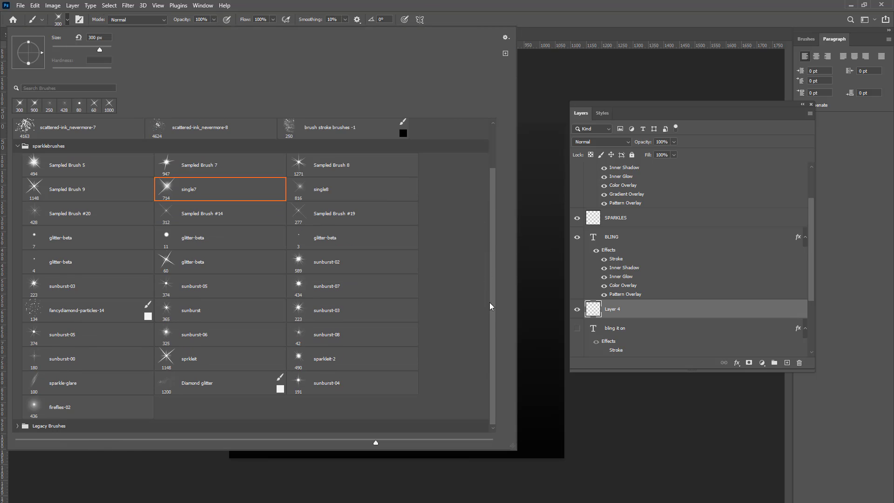
{"action": "left_click", "coordinate": [18, 426]}
{"action": "scroll", "coordinate": [20, 396], "scroll_direction": "down", "scroll_amount": 4}
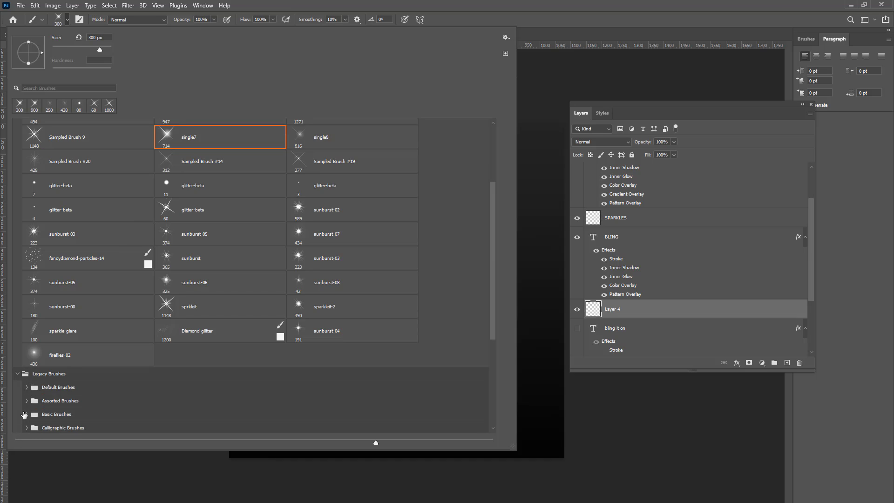
{"action": "left_click", "coordinate": [26, 350]}
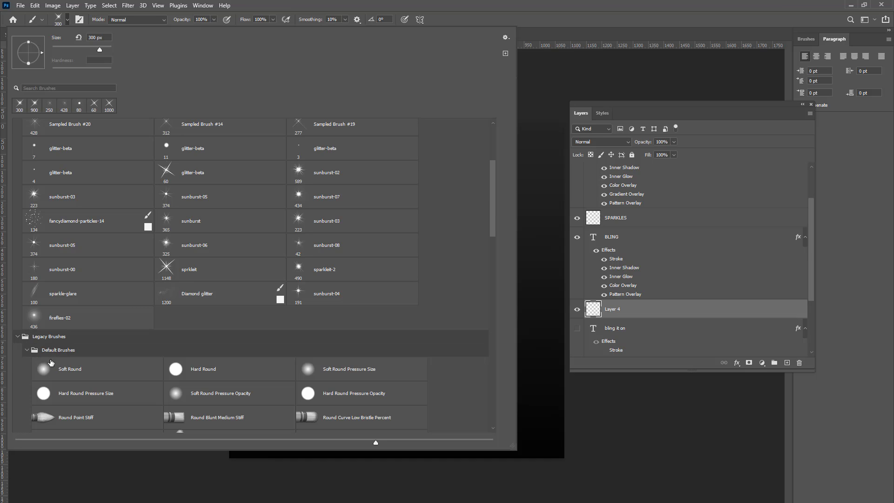
{"action": "left_click", "coordinate": [45, 373]}
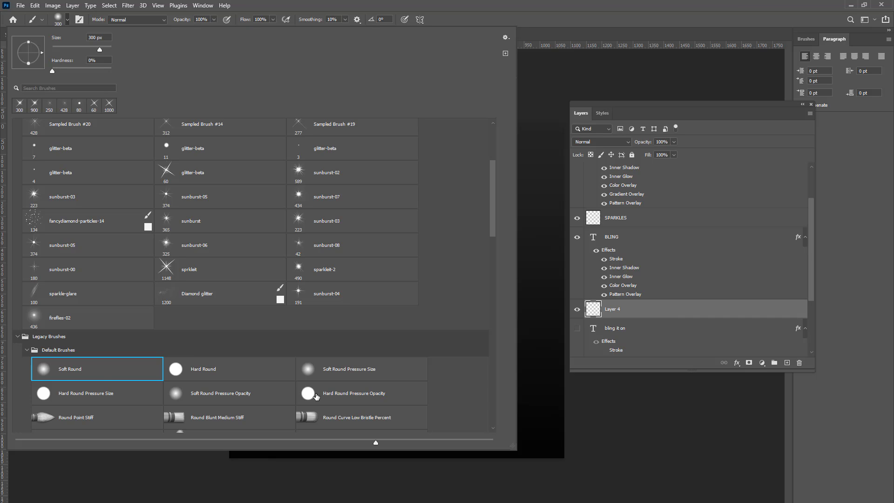
{"action": "left_click", "coordinate": [317, 396]}
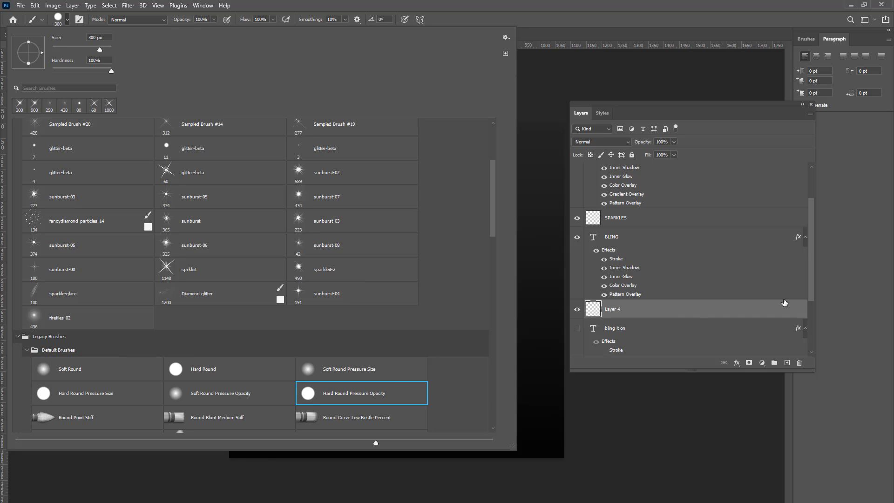
{"action": "left_click", "coordinate": [721, 310]}
Reduce the brush size to 45 px
{"action": "key", "text": "bracketleft"}
{"action": "key", "text": "bracketleft"}
{"action": "key", "text": "bracketleft"}
{"action": "key", "text": "bracketleft"}
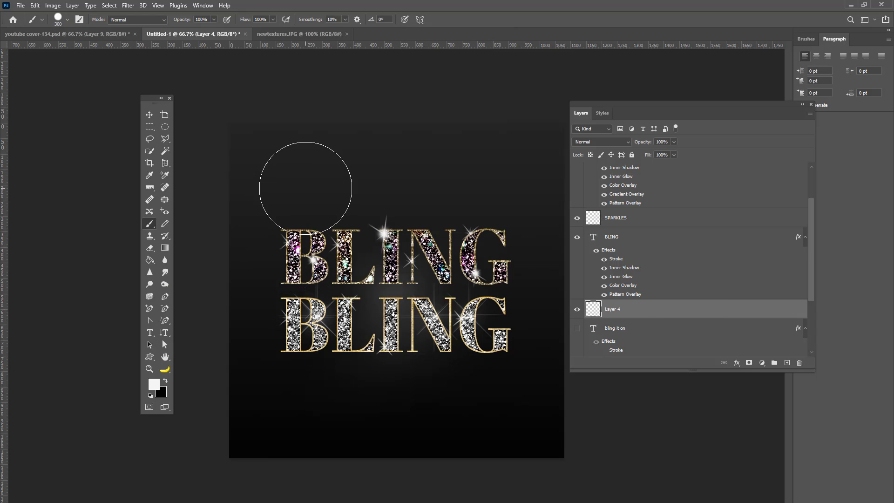
{"action": "key", "text": "bracketleft"}
{"action": "key", "text": "bracketleft"}
{"action": "key", "text": "bracketleft"}
{"action": "key", "text": "bracketleft"}
{"action": "key", "text": "bracketleft"}
{"action": "key", "text": "bracketleft"}
Try horizontal brush strokes above the upper BLING text with the first silver glitter style of blingitonstyles, and undo them
{"action": "left_click", "coordinate": [601, 113]}
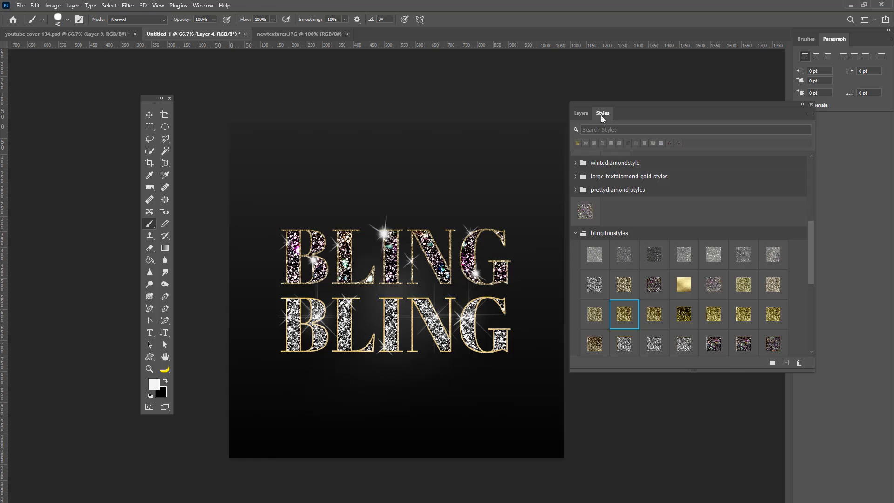
{"action": "left_click_drag", "start_coordinate": [265, 163], "coordinate": [480, 162]}
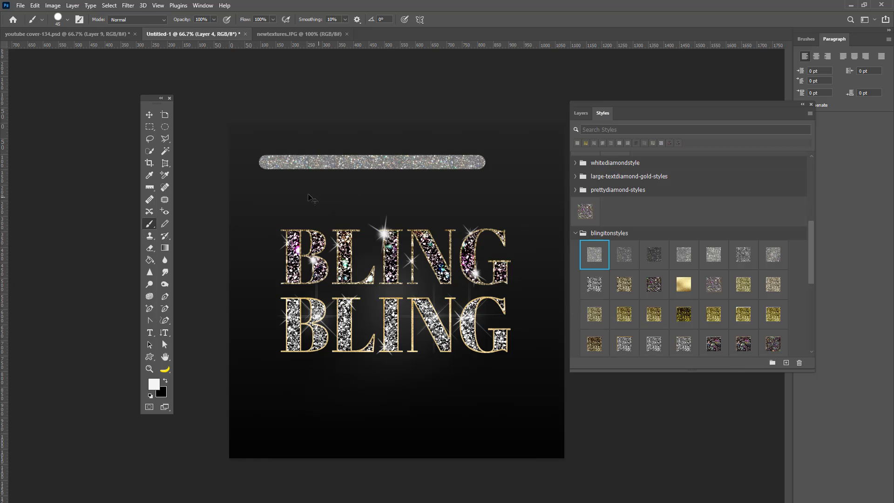
{"action": "key", "text": "ctrl+z"}
{"action": "mouse_move", "coordinate": [307, 176]}
{"action": "left_mouse_down"}
{"action": "mouse_move", "coordinate": [298, 196]}
{"action": "mouse_move", "coordinate": [408, 184]}
{"action": "mouse_move", "coordinate": [561, 185]}
{"action": "left_mouse_up"}
{"action": "key", "text": "ctrl+z"}
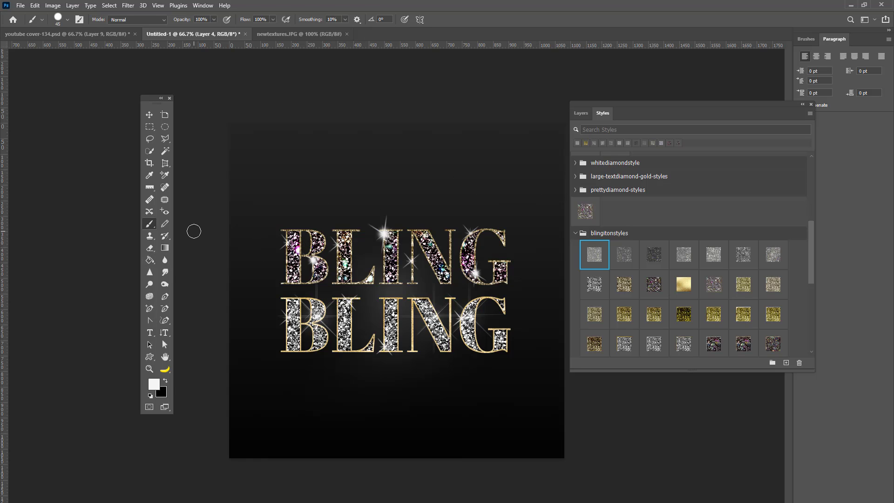
Try freehand silver glitter loops around both BLING texts and undo the strokes
{"action": "mouse_move", "coordinate": [393, 160]}
{"action": "left_mouse_down"}
{"action": "mouse_move", "coordinate": [275, 184]}
{"action": "mouse_move", "coordinate": [298, 125]}
{"action": "mouse_move", "coordinate": [351, 176]}
{"action": "mouse_move", "coordinate": [503, 189]}
{"action": "mouse_move", "coordinate": [308, 205]}
{"action": "mouse_move", "coordinate": [232, 345]}
{"action": "mouse_move", "coordinate": [379, 412]}
{"action": "left_mouse_up"}
{"action": "mouse_move", "coordinate": [440, 412]}
{"action": "left_mouse_down"}
{"action": "mouse_move", "coordinate": [520, 276]}
{"action": "mouse_move", "coordinate": [525, 188]}
{"action": "mouse_move", "coordinate": [339, 143]}
{"action": "mouse_move", "coordinate": [276, 191]}
{"action": "mouse_move", "coordinate": [433, 185]}
{"action": "mouse_move", "coordinate": [571, 201]}
{"action": "mouse_move", "coordinate": [533, 418]}
{"action": "mouse_move", "coordinate": [344, 447]}
{"action": "mouse_move", "coordinate": [232, 442]}
{"action": "mouse_move", "coordinate": [176, 412]}
{"action": "left_mouse_up"}
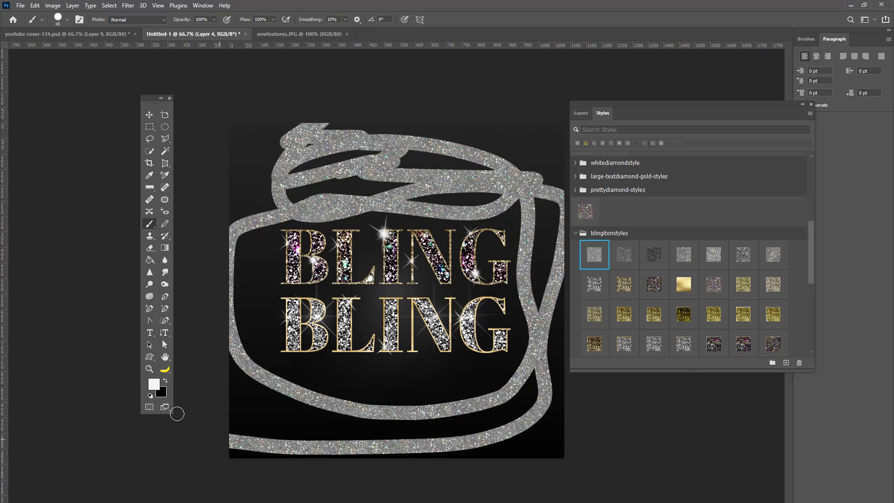
{"action": "key", "text": "ctrl+z"}
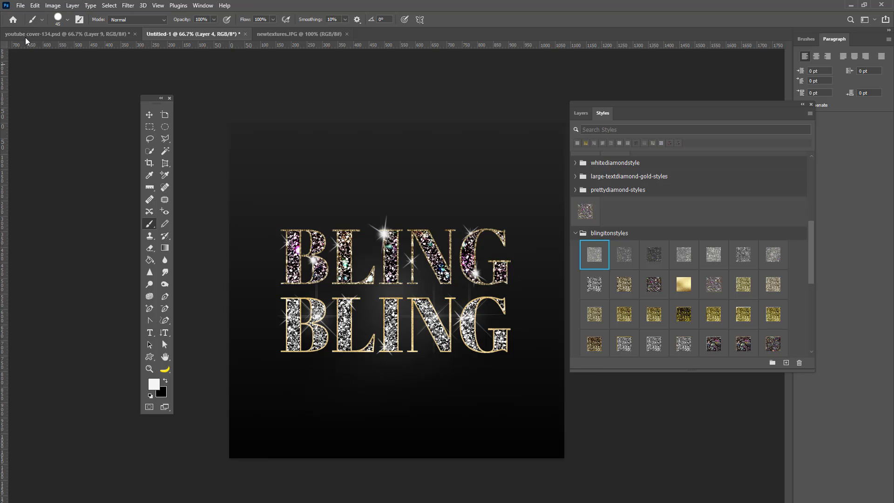
Save a JPEG copy of the design as "instagram-bling bling" in the coverphotos folder, with Maximum quality 12 and Progressive format
{"action": "left_click", "coordinate": [20, 7]}
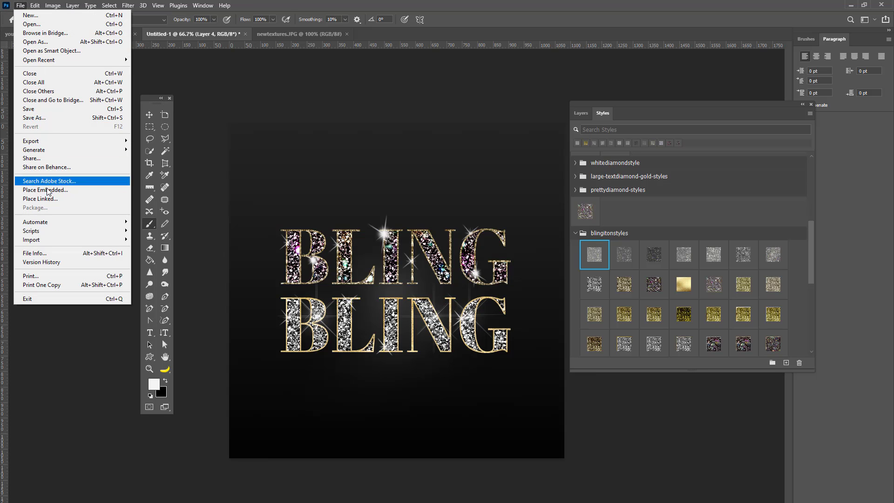
{"action": "left_click", "coordinate": [35, 117]}
{"action": "left_click", "coordinate": [501, 355]}
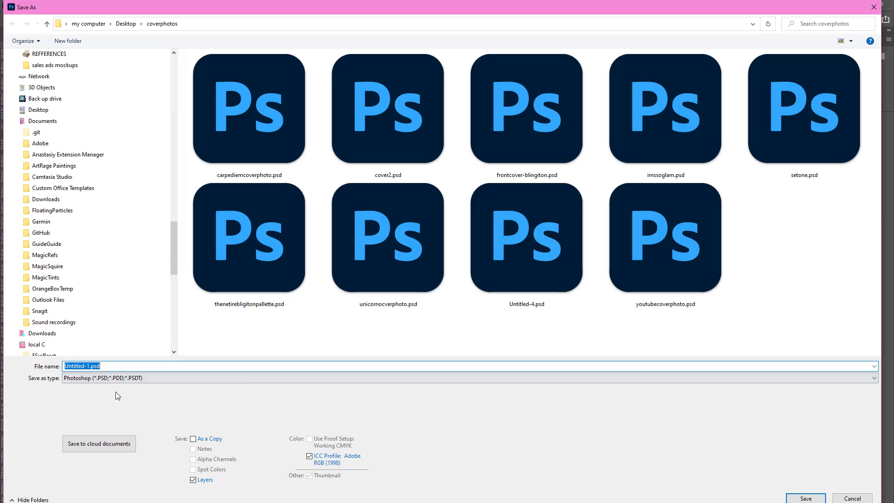
{"action": "left_click", "coordinate": [100, 377]}
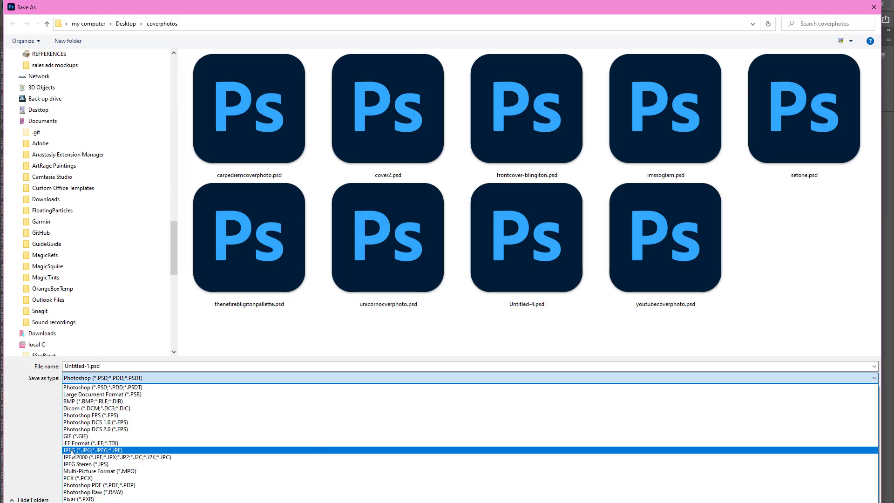
{"action": "left_click", "coordinate": [93, 450]}
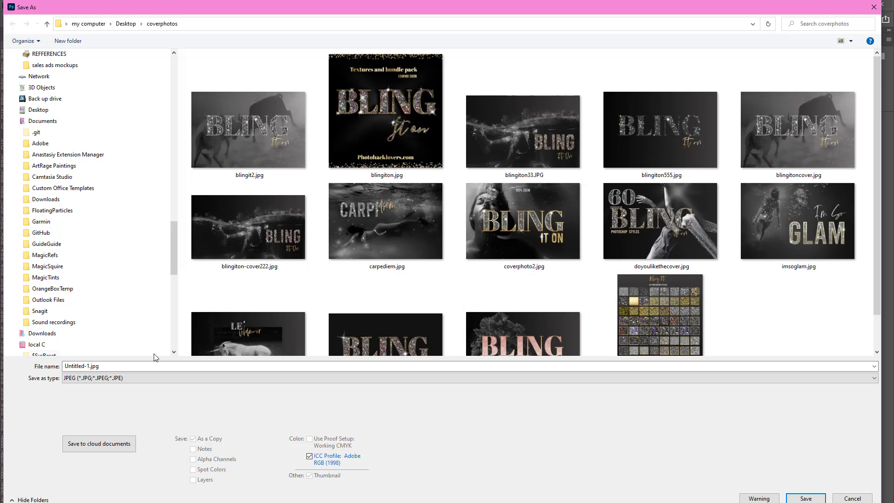
{"action": "double_click", "coordinate": [110, 366]}
{"action": "type", "text": "instagram-bling bling"}
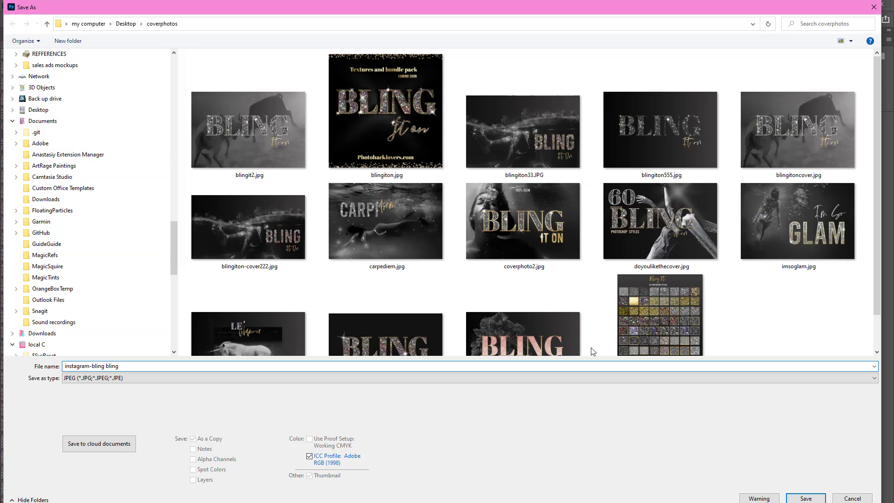
{"action": "left_click", "coordinate": [805, 498]}
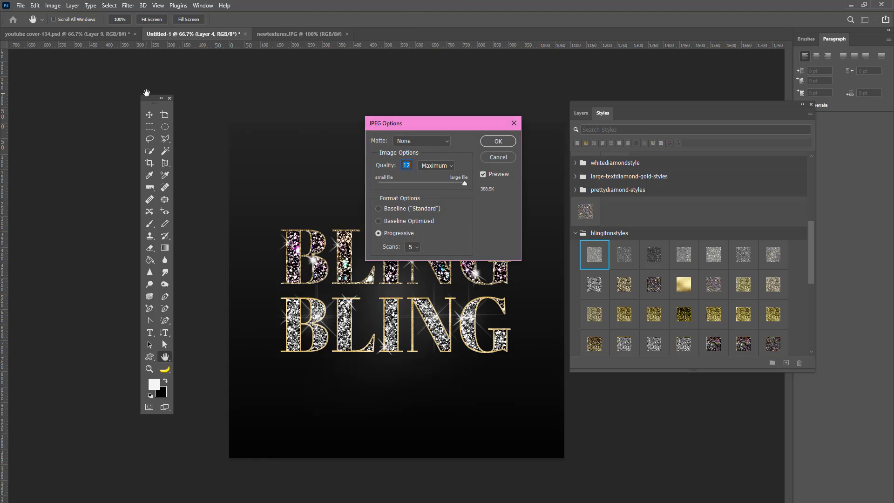
{"action": "left_click", "coordinate": [501, 142]}
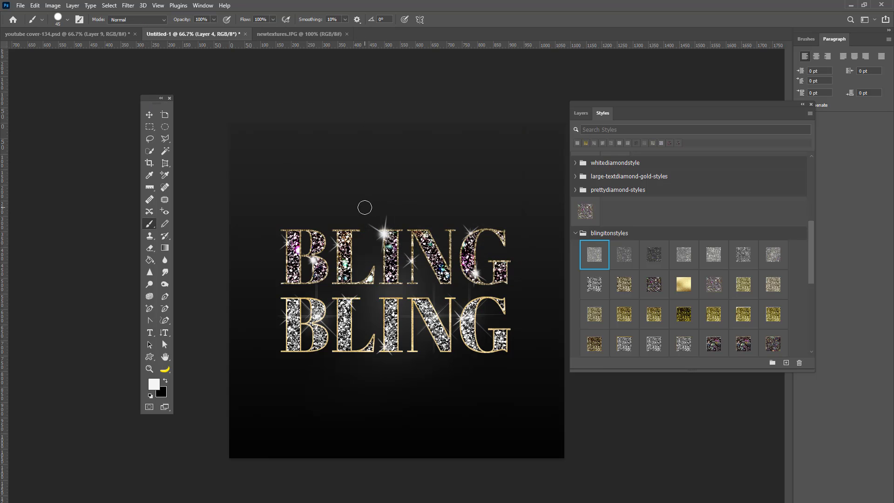